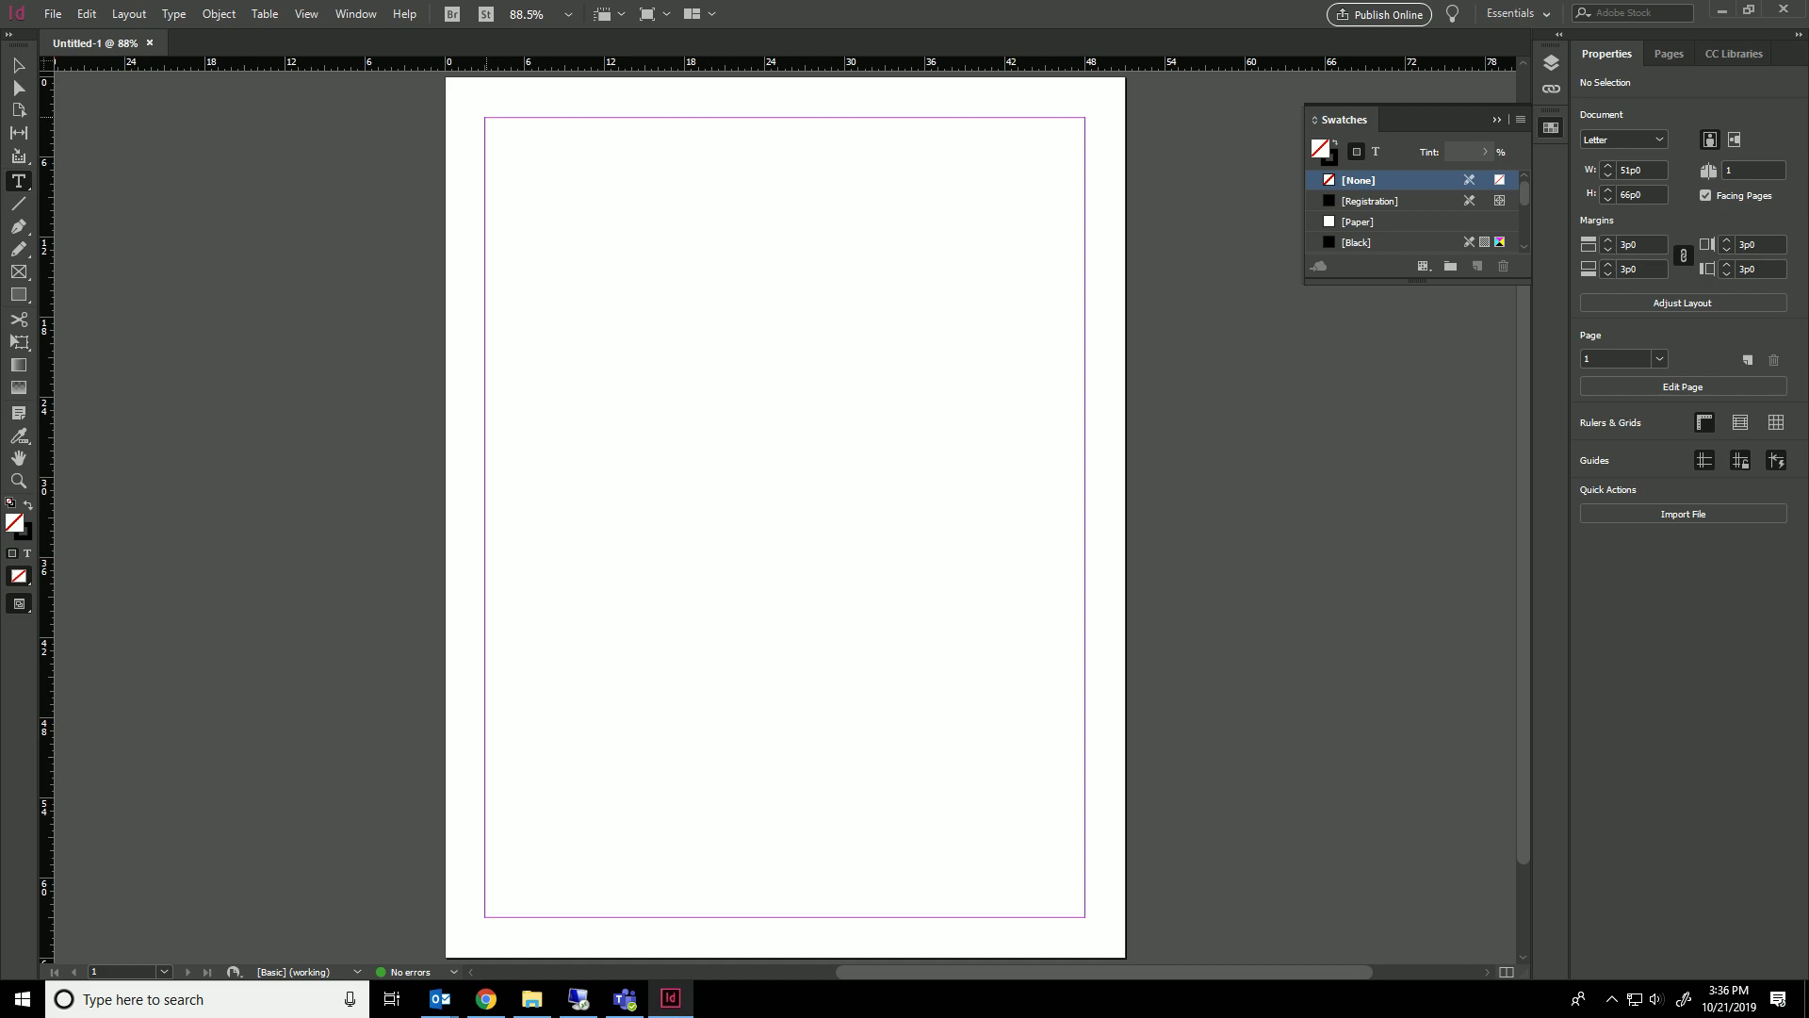
Create a text frame about 45p0 by 8p0 across the page's upper margin area and enter the heading "Kittens" at 72 pt.
drag(484, 116, 1085, 223)
text(Kittens)
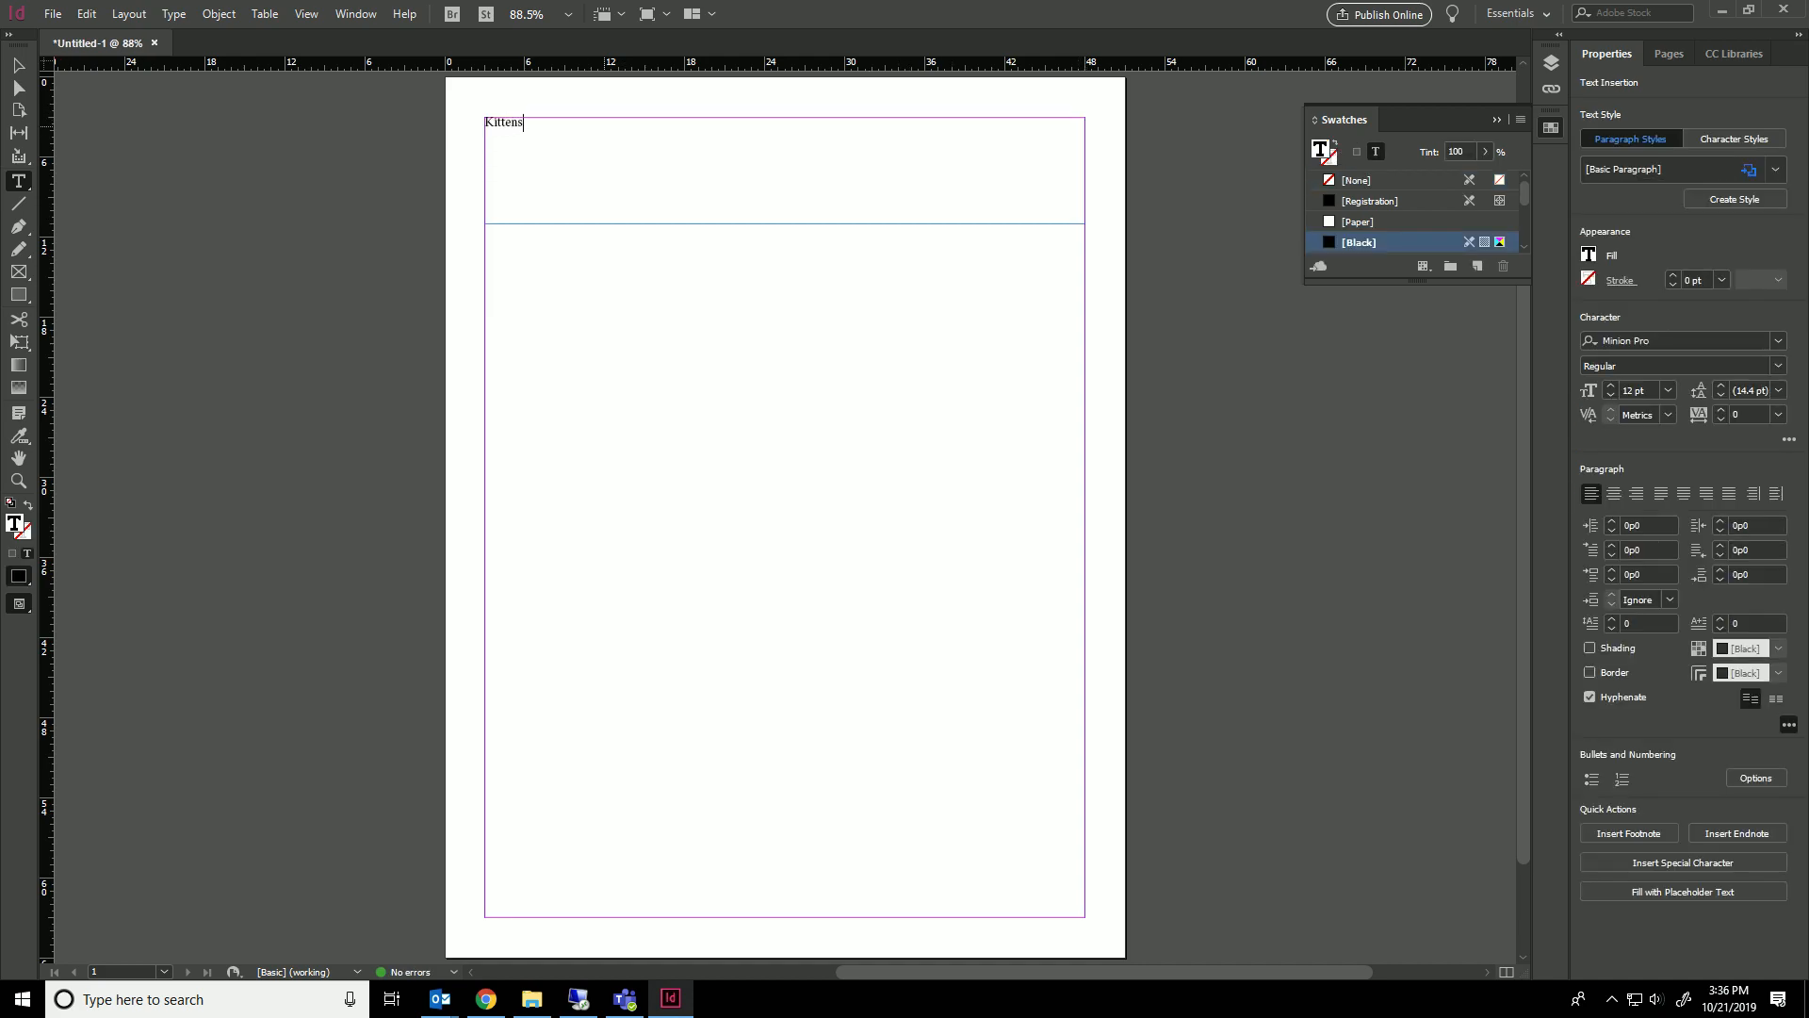
key(ctrl+a)
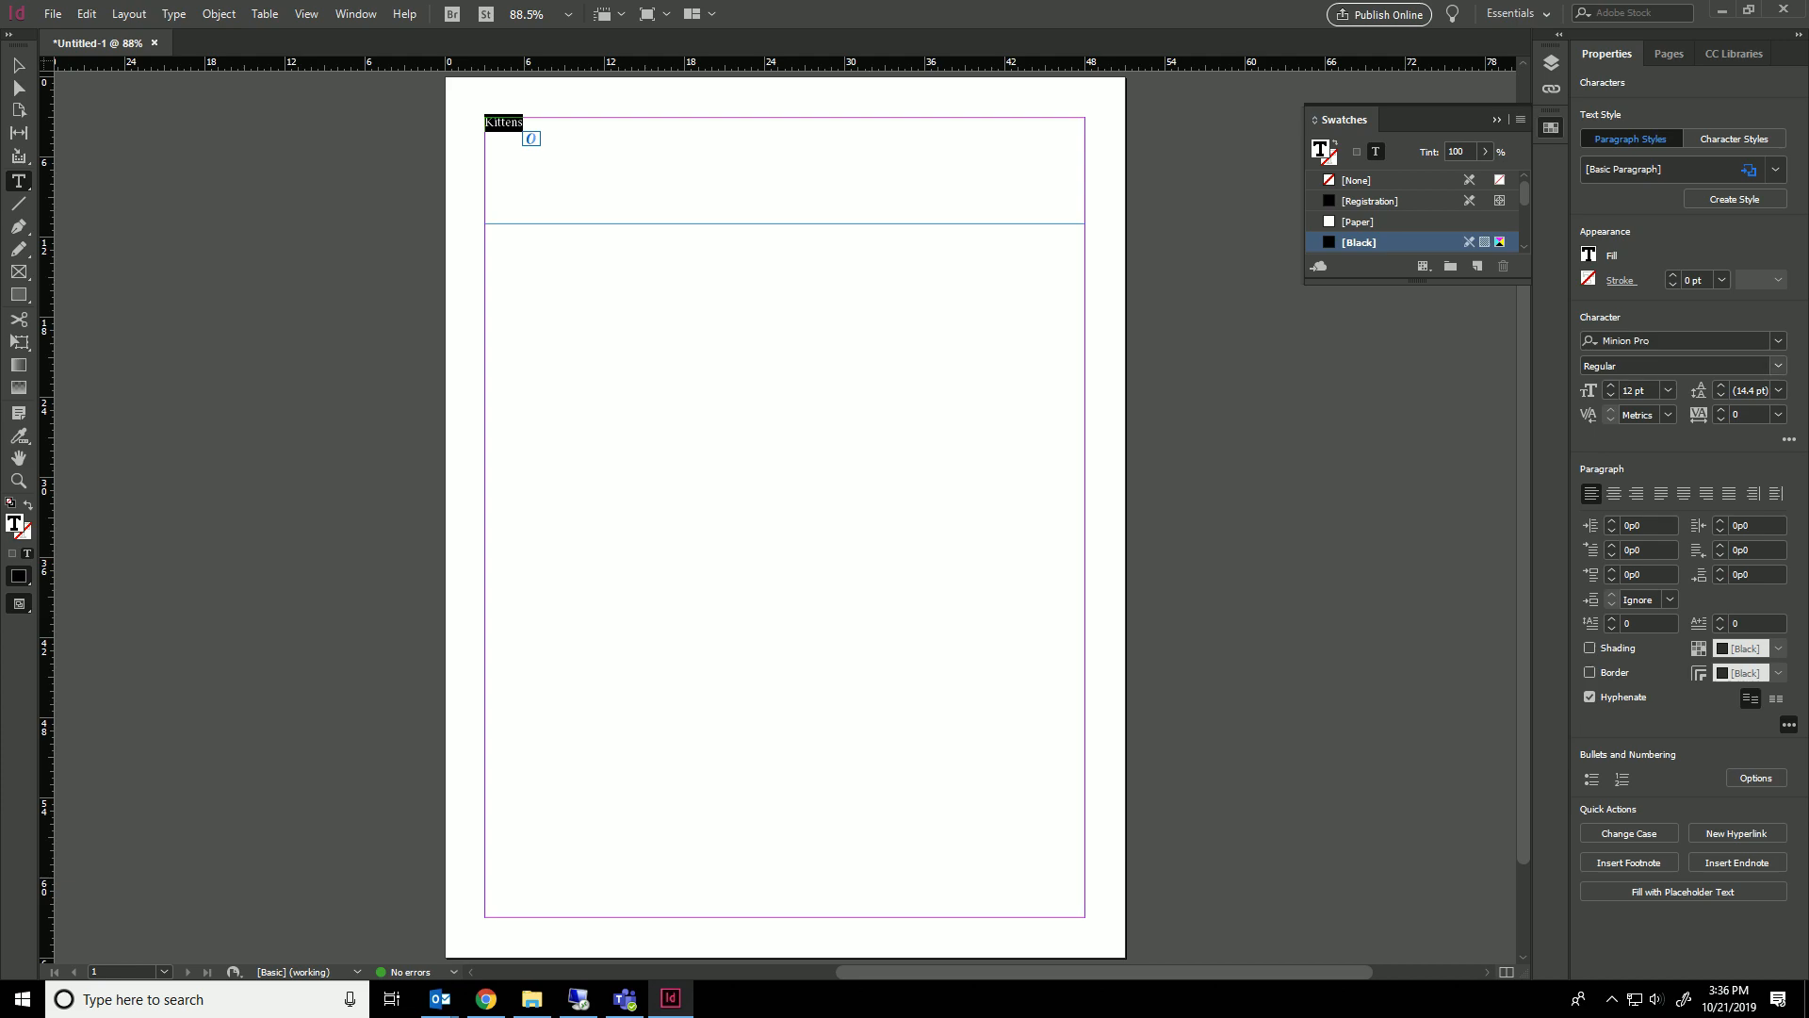
click(1668, 390)
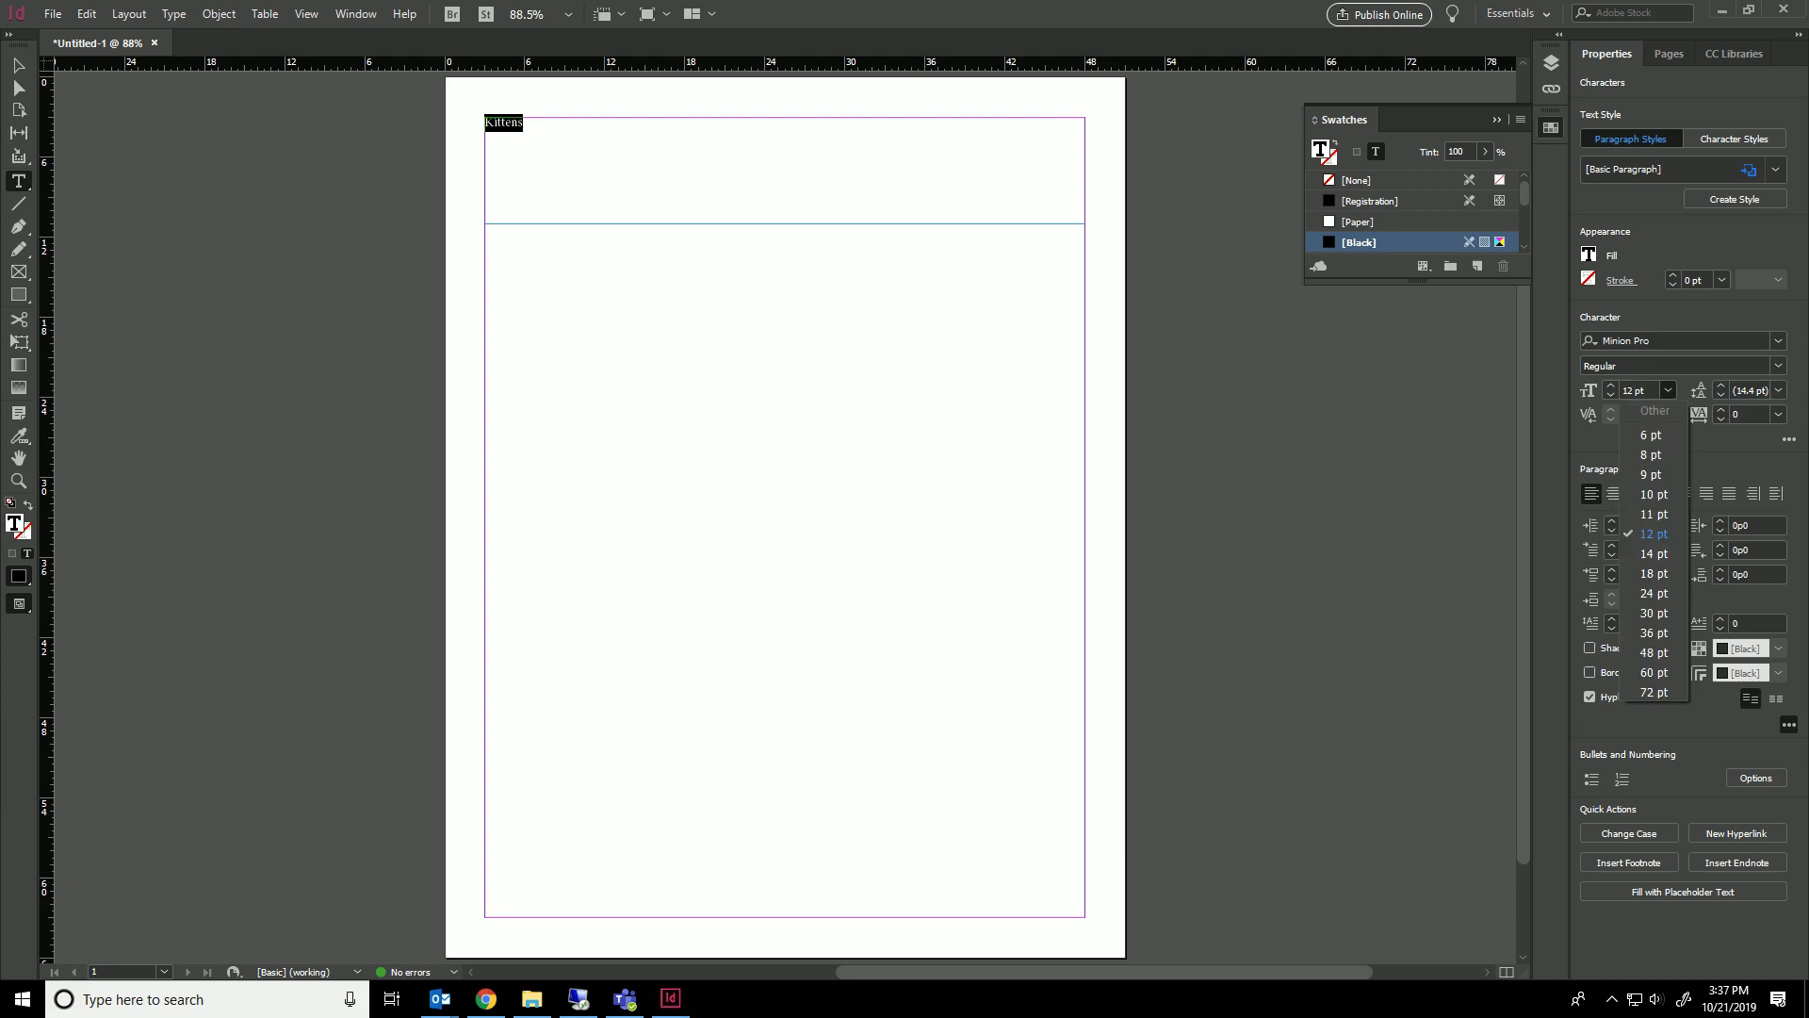
click(1644, 692)
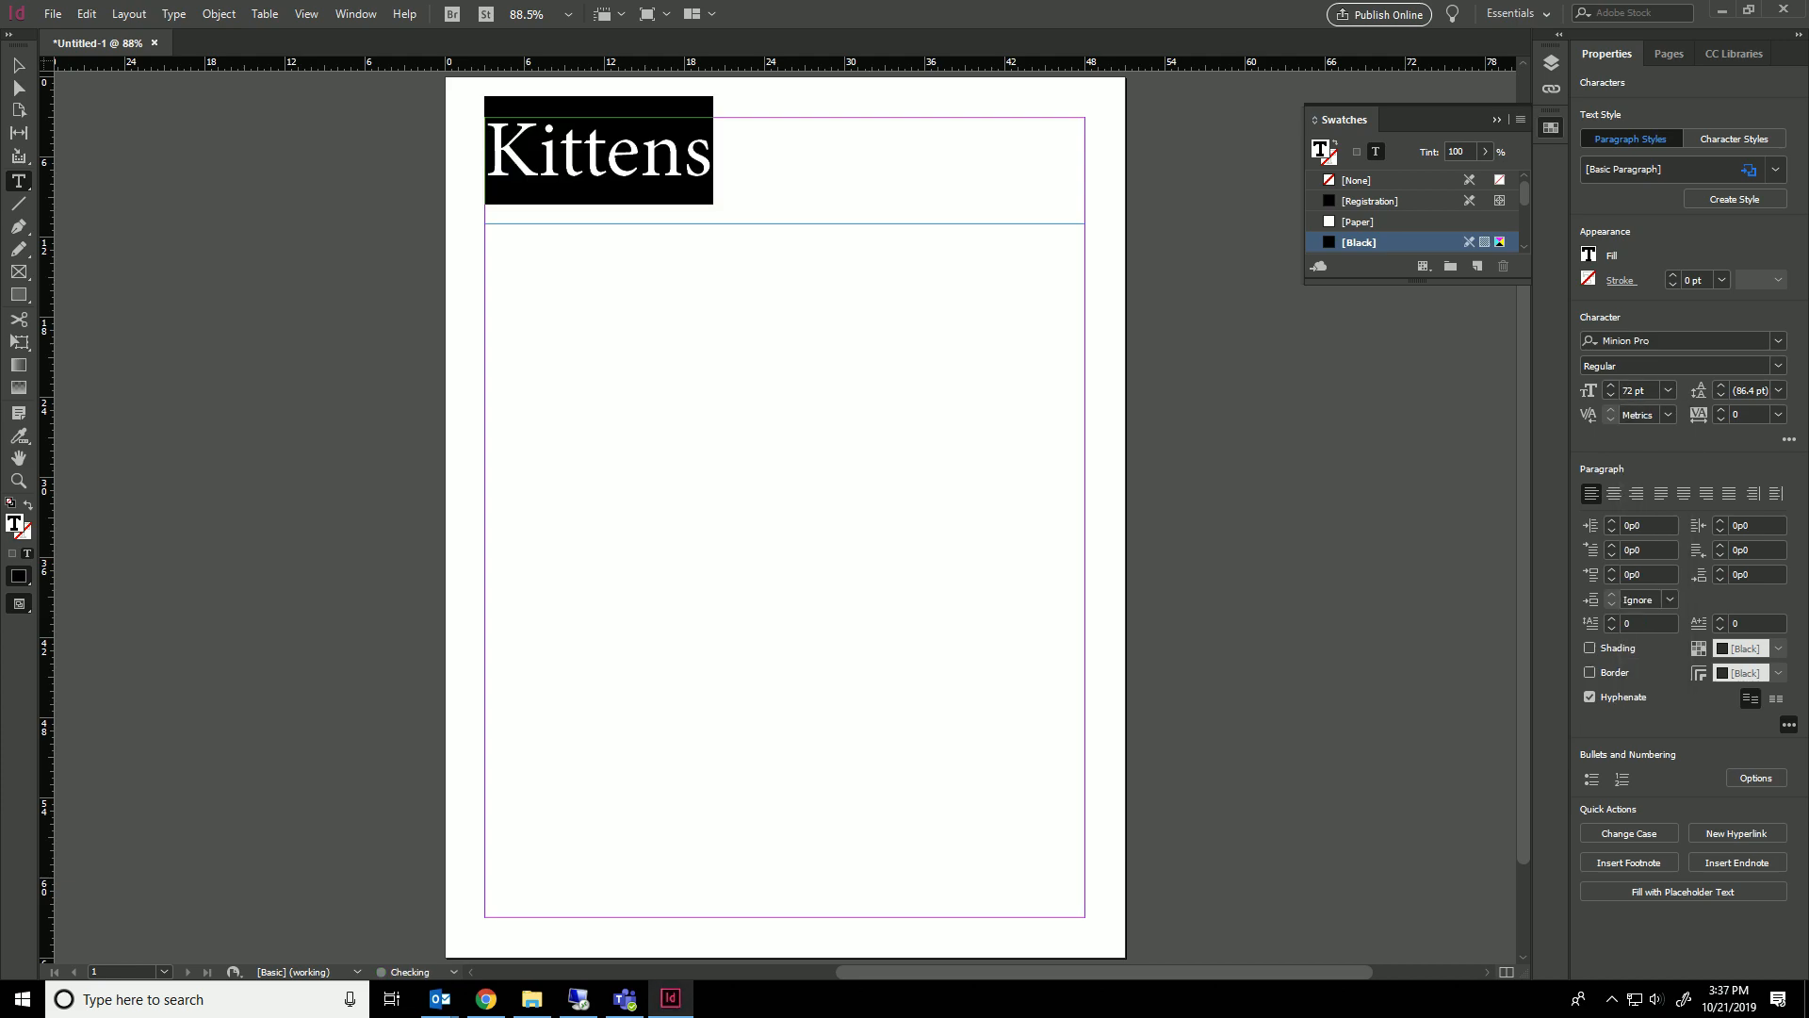
Filter the heading's font choices to the Decorative classification.
click(1778, 340)
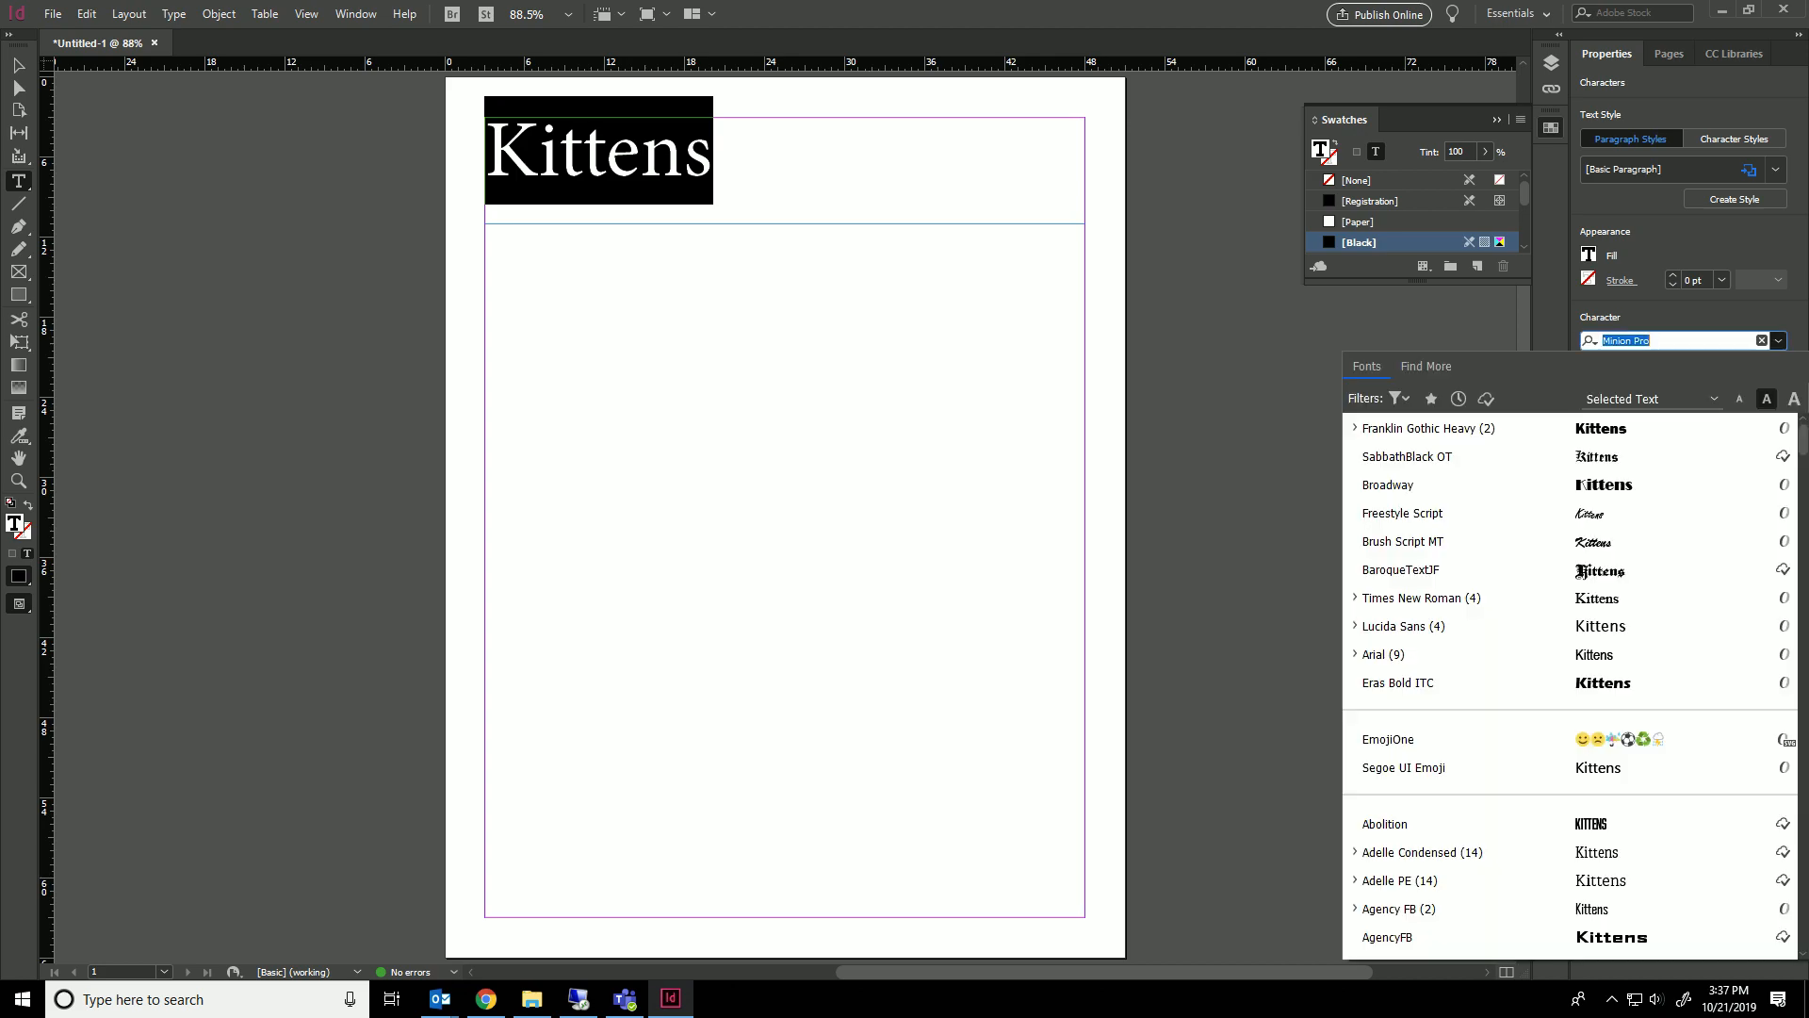
click(1396, 397)
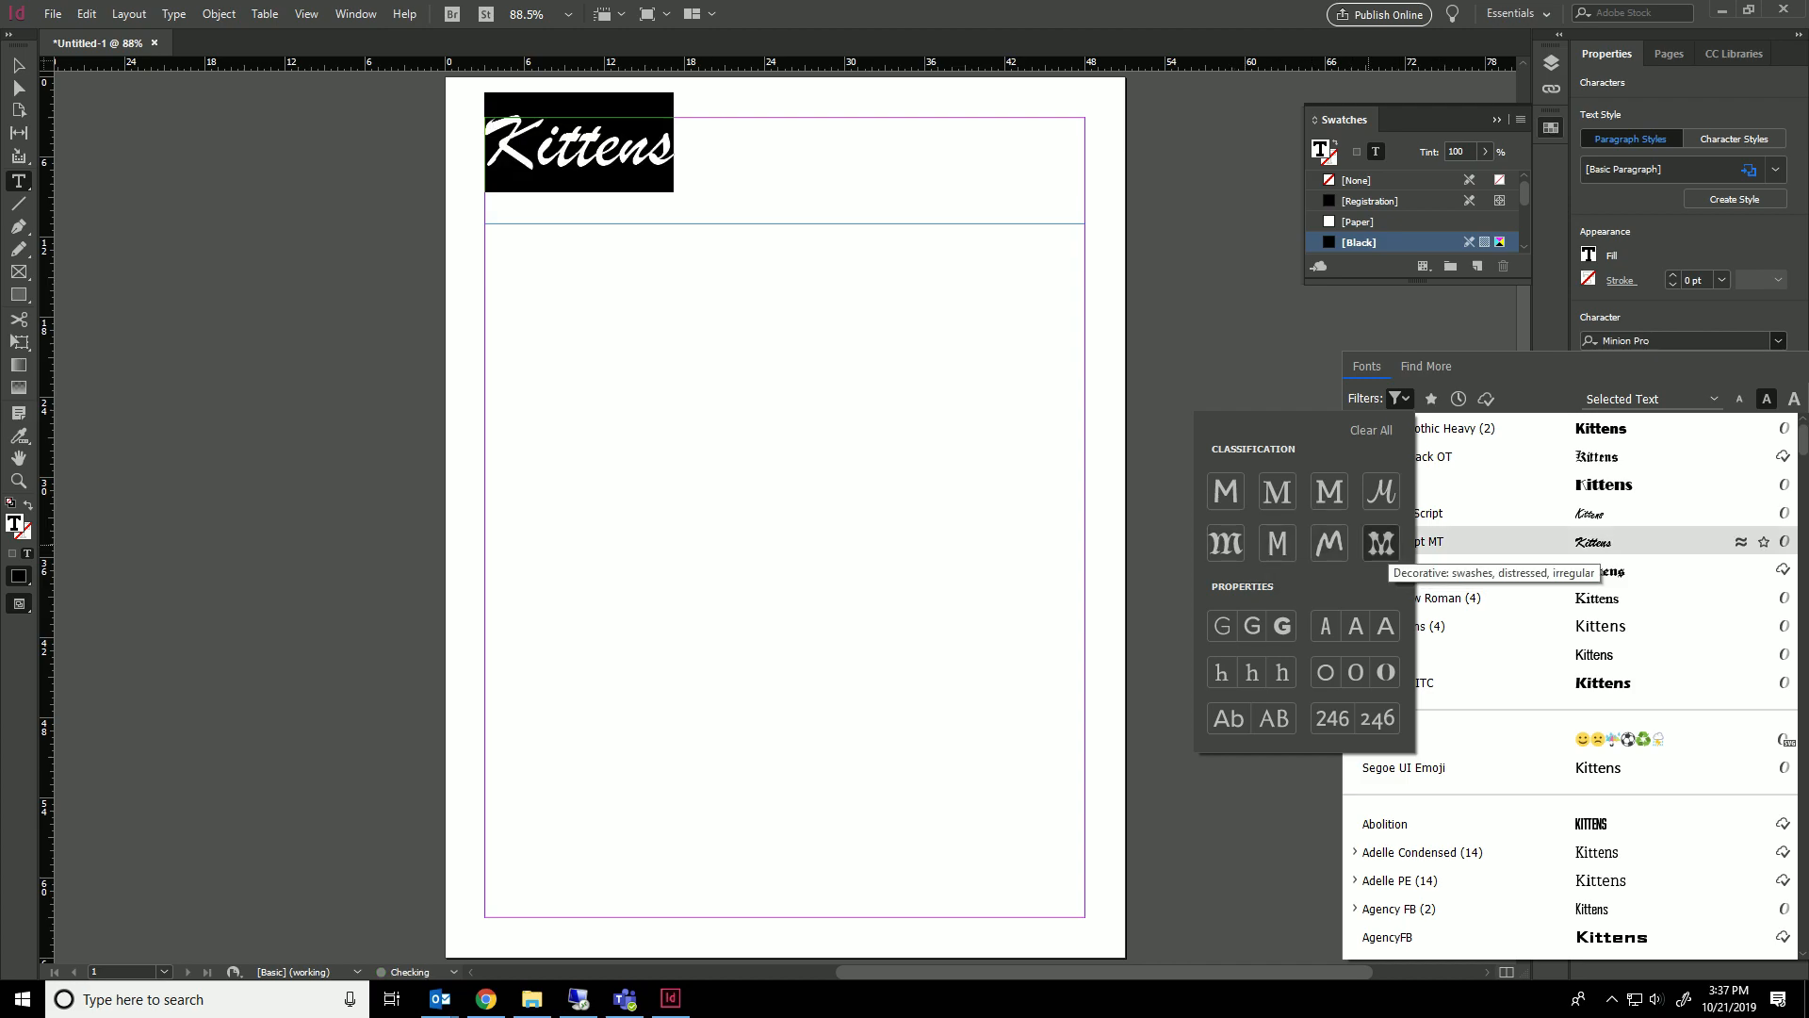
click(1381, 543)
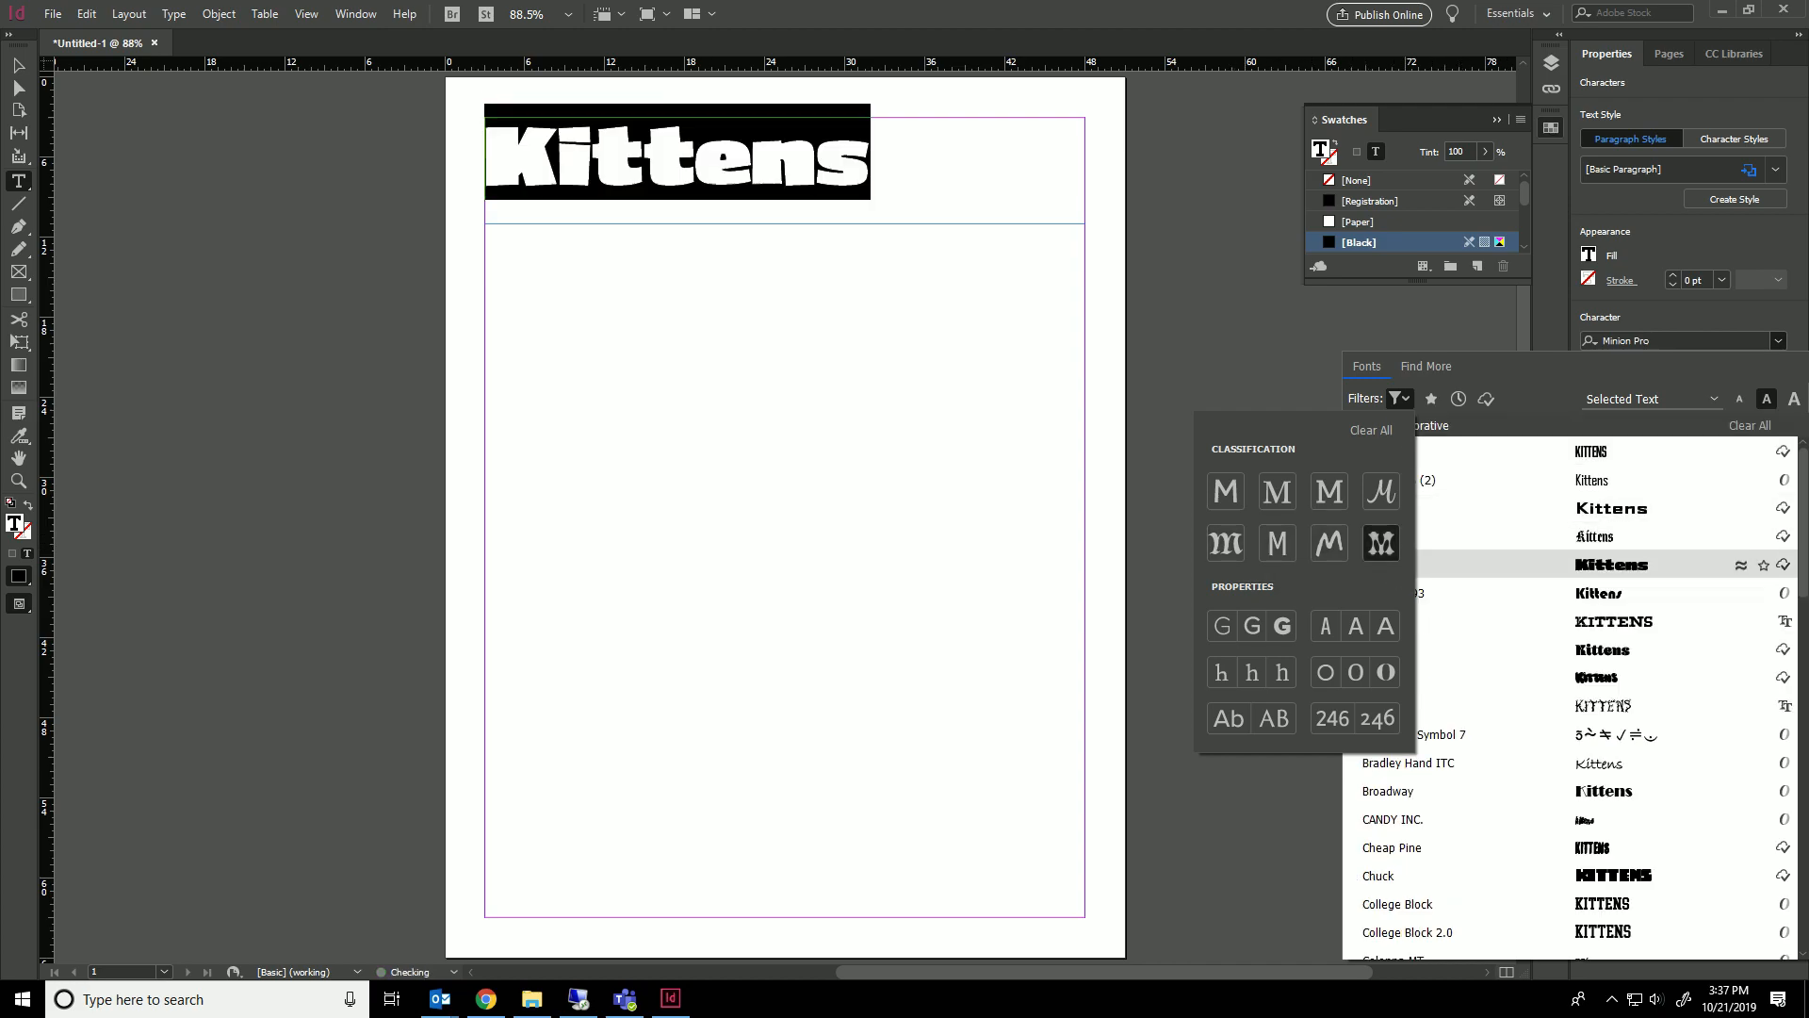
Preview the decorative fonts on the "Kittens" heading one after another.
key(Down)
key(Down)
key(Down)
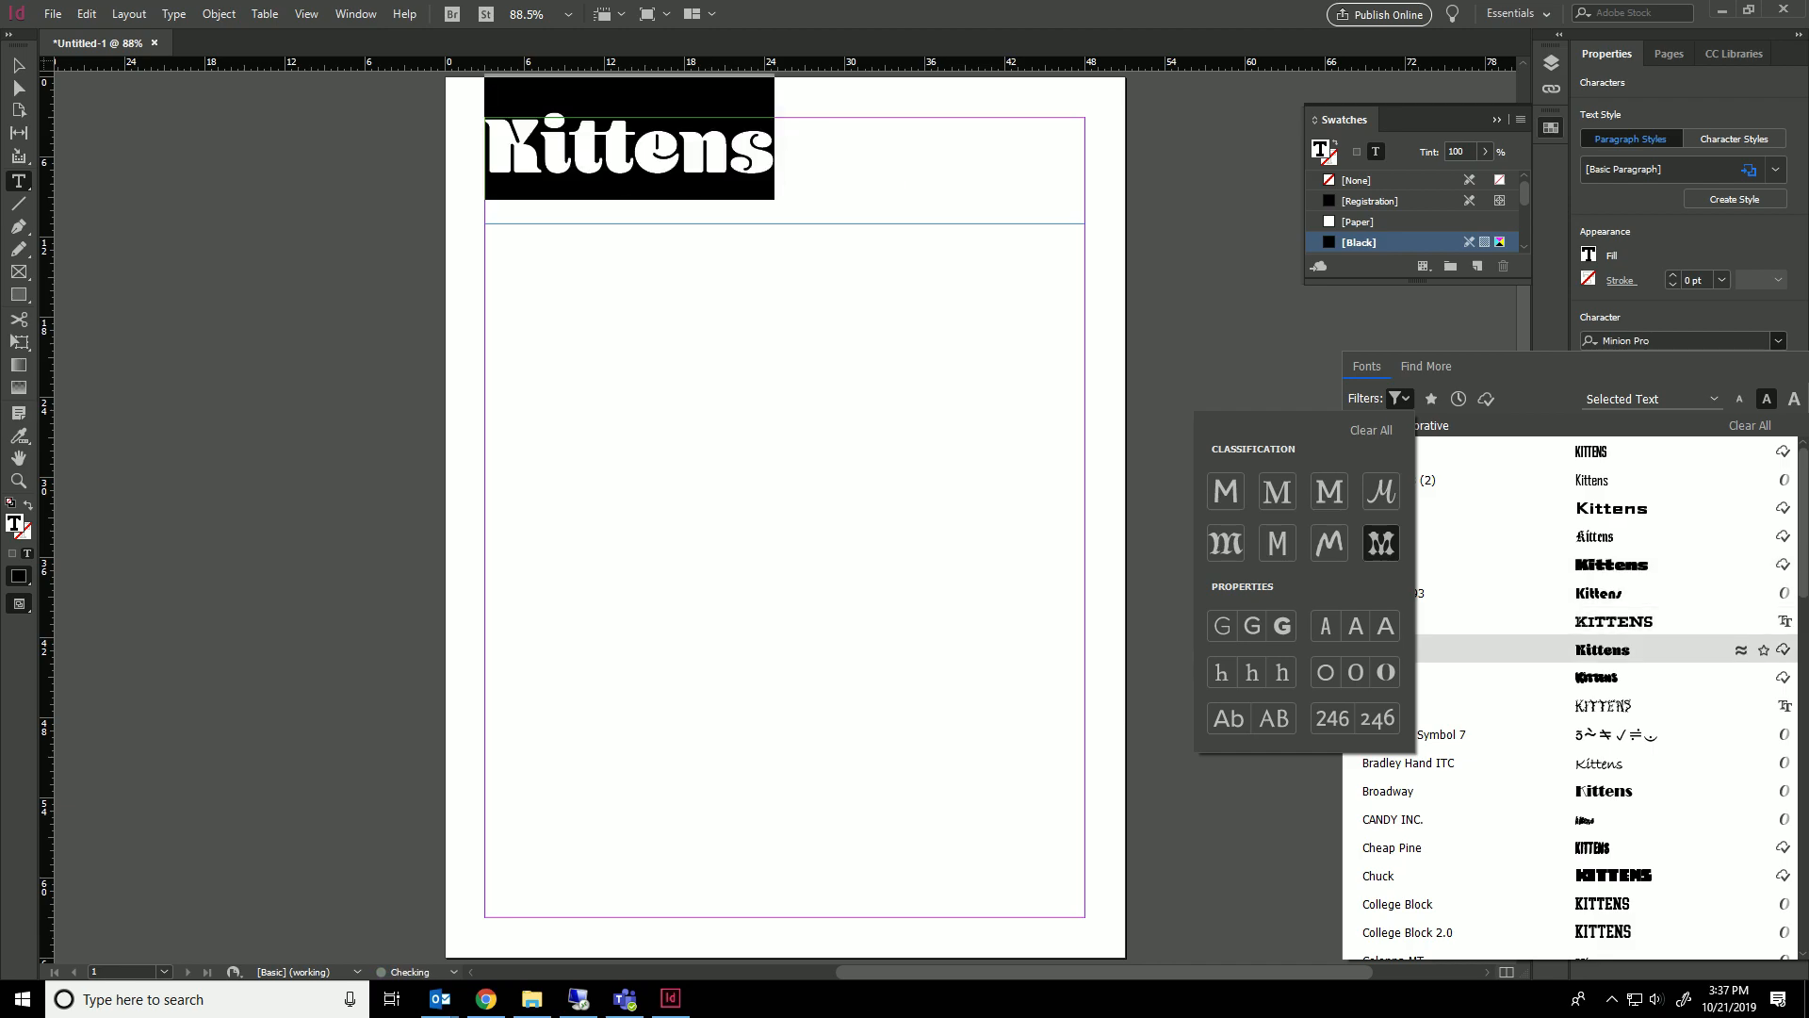
key(Down)
key(Down)
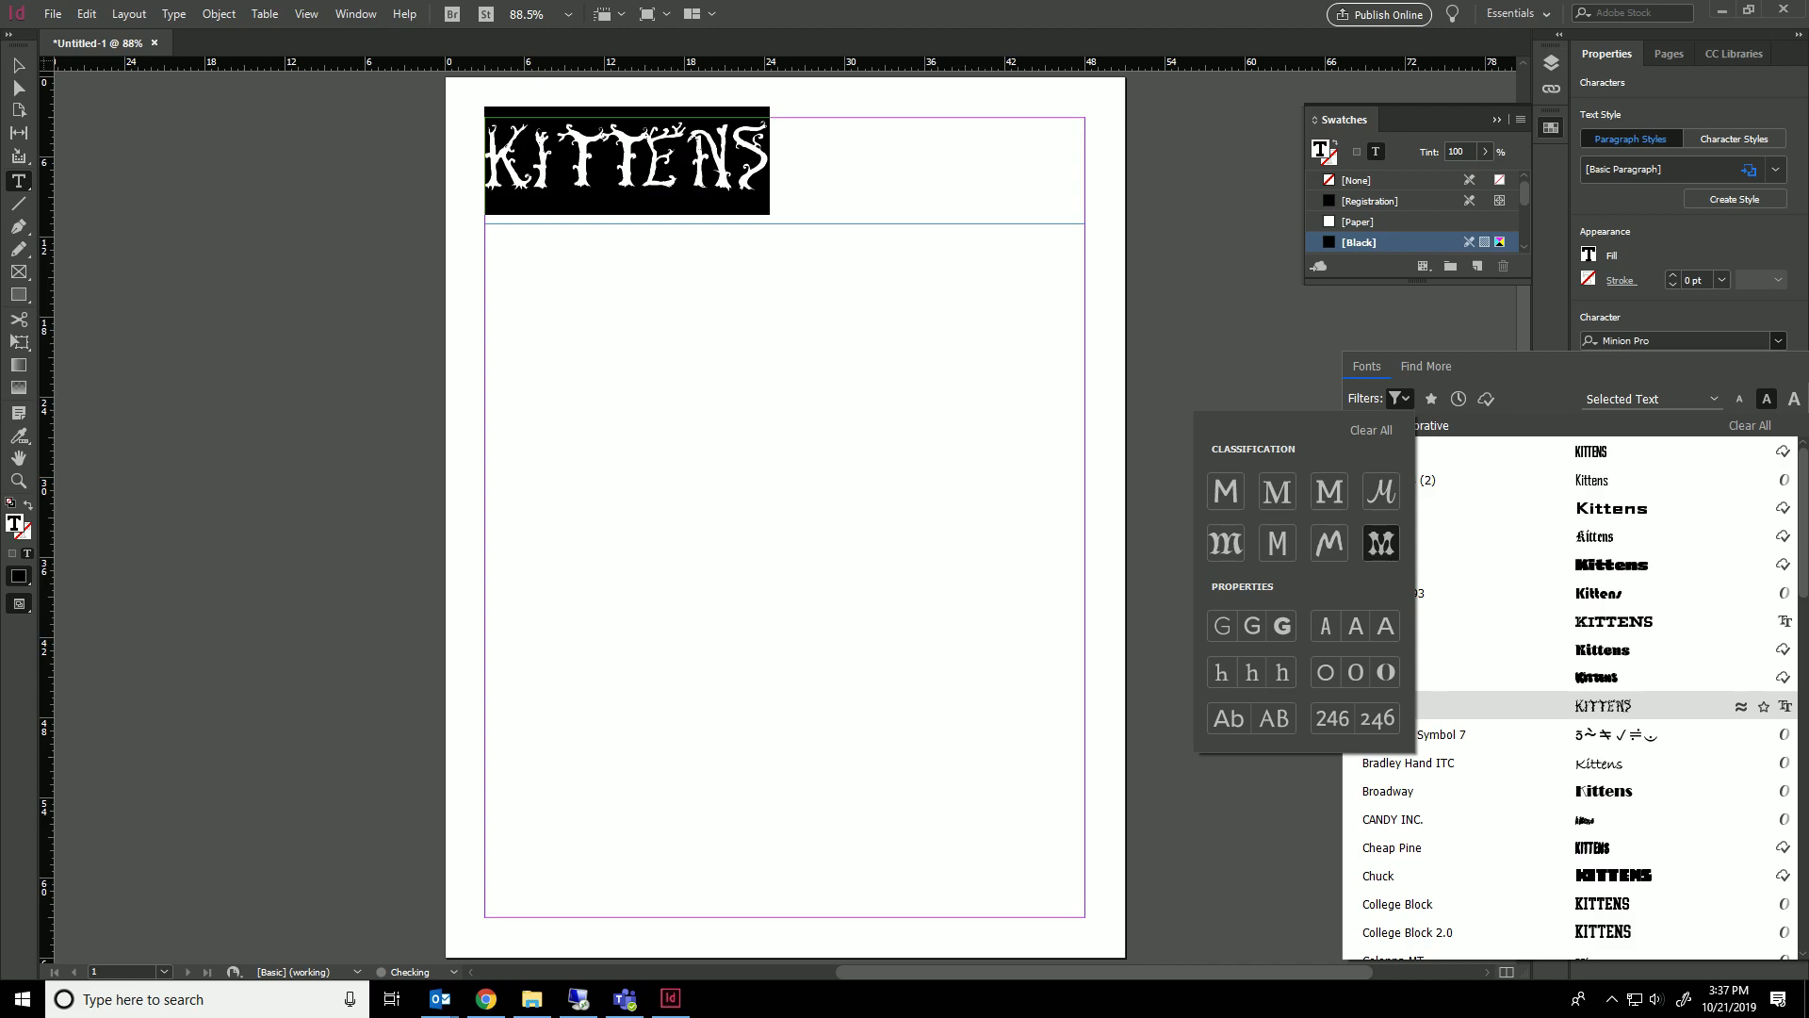
key(Up)
key(Up)
key(Up)
key(Up)
key(Up)
key(Up)
key(Up)
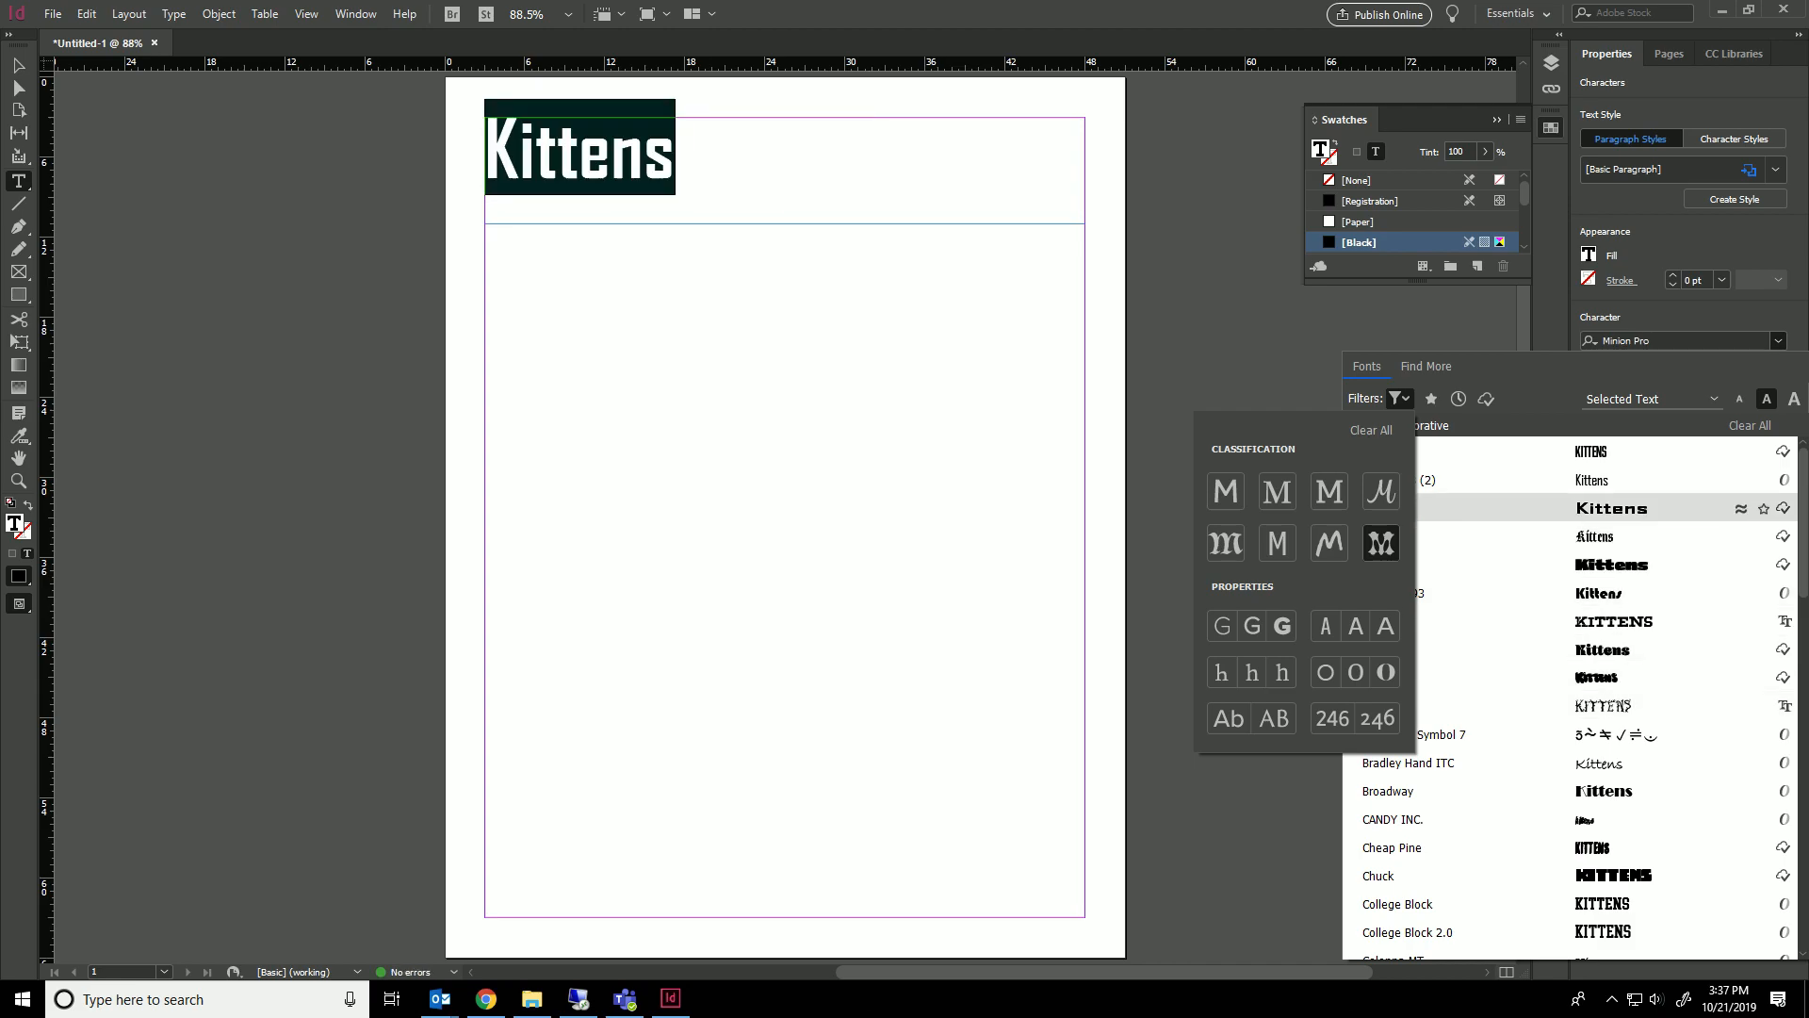
key(Down)
key(Down)
key(Down)
key(Down)
key(Down)
key(Down)
key(Down)
key(Down)
key(Down)
key(Down)
key(Down)
key(Down)
key(Up)
key(Up)
key(Up)
key(Up)
key(Up)
key(Up)
key(Up)
key(Up)
key(Up)
key(Up)
key(Up)
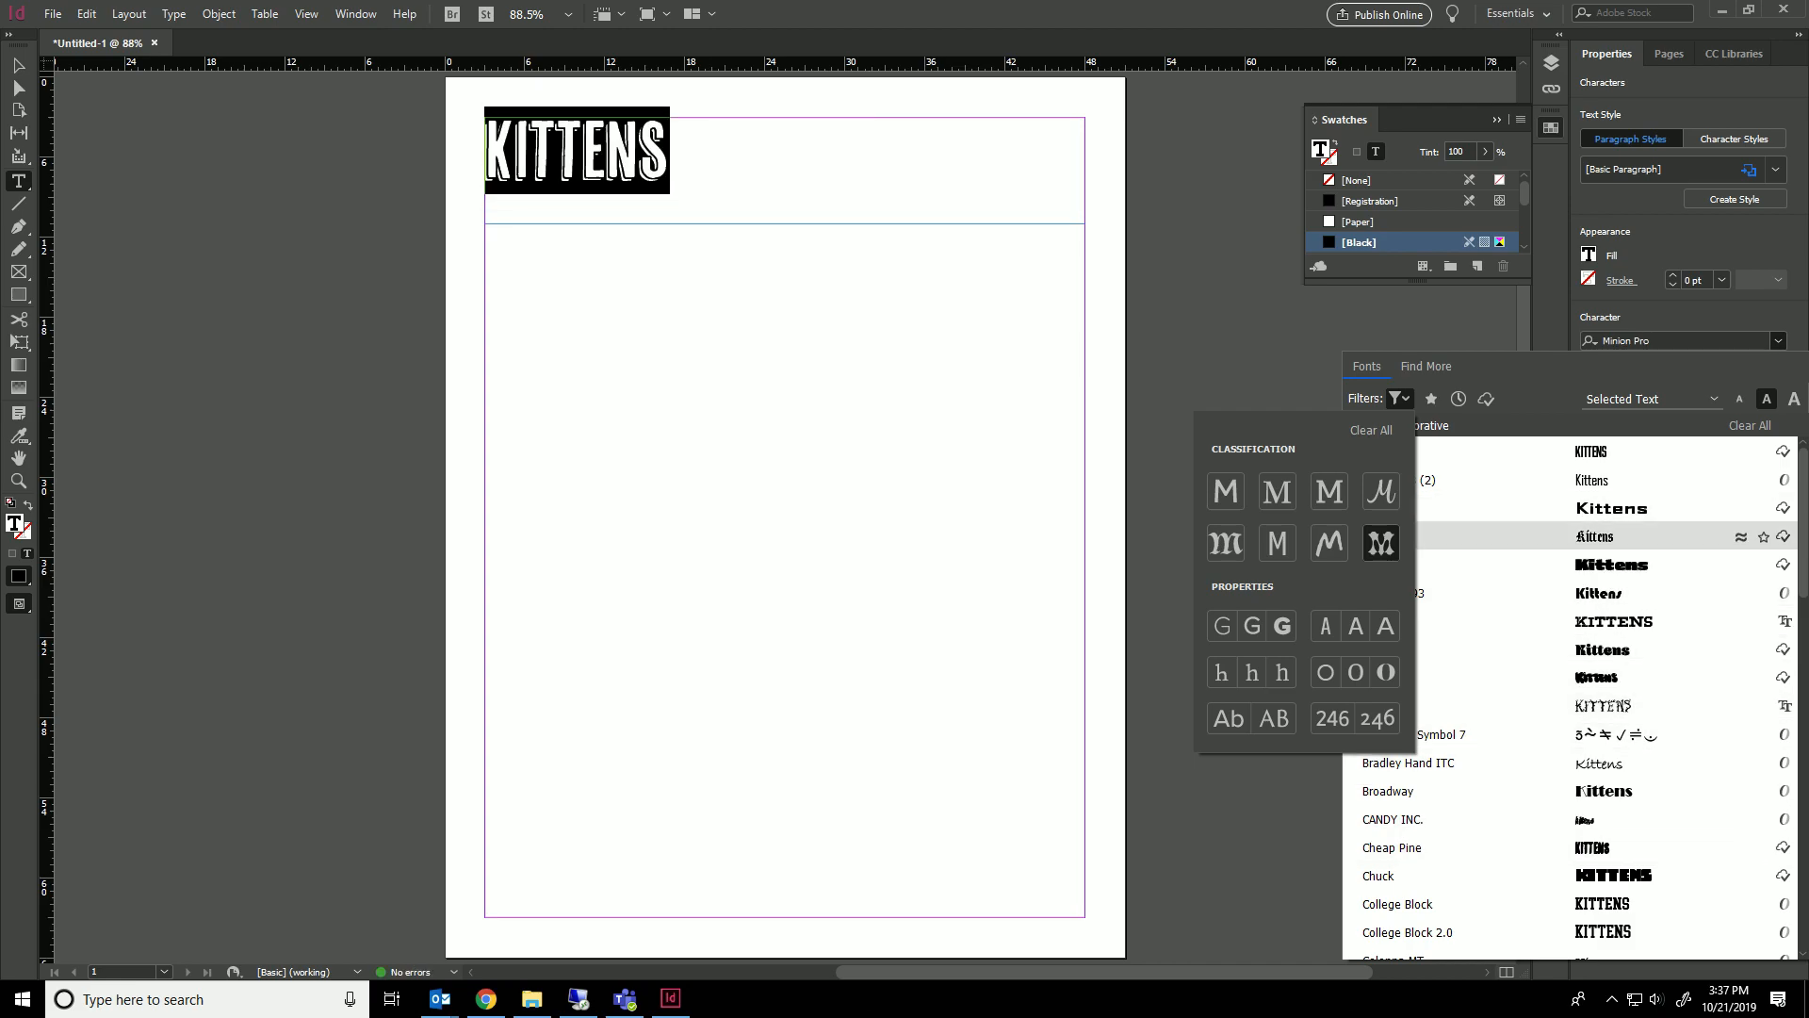
Set the "Kittens" heading's font to Asphalt from the filtered decorative fonts.
click(1499, 565)
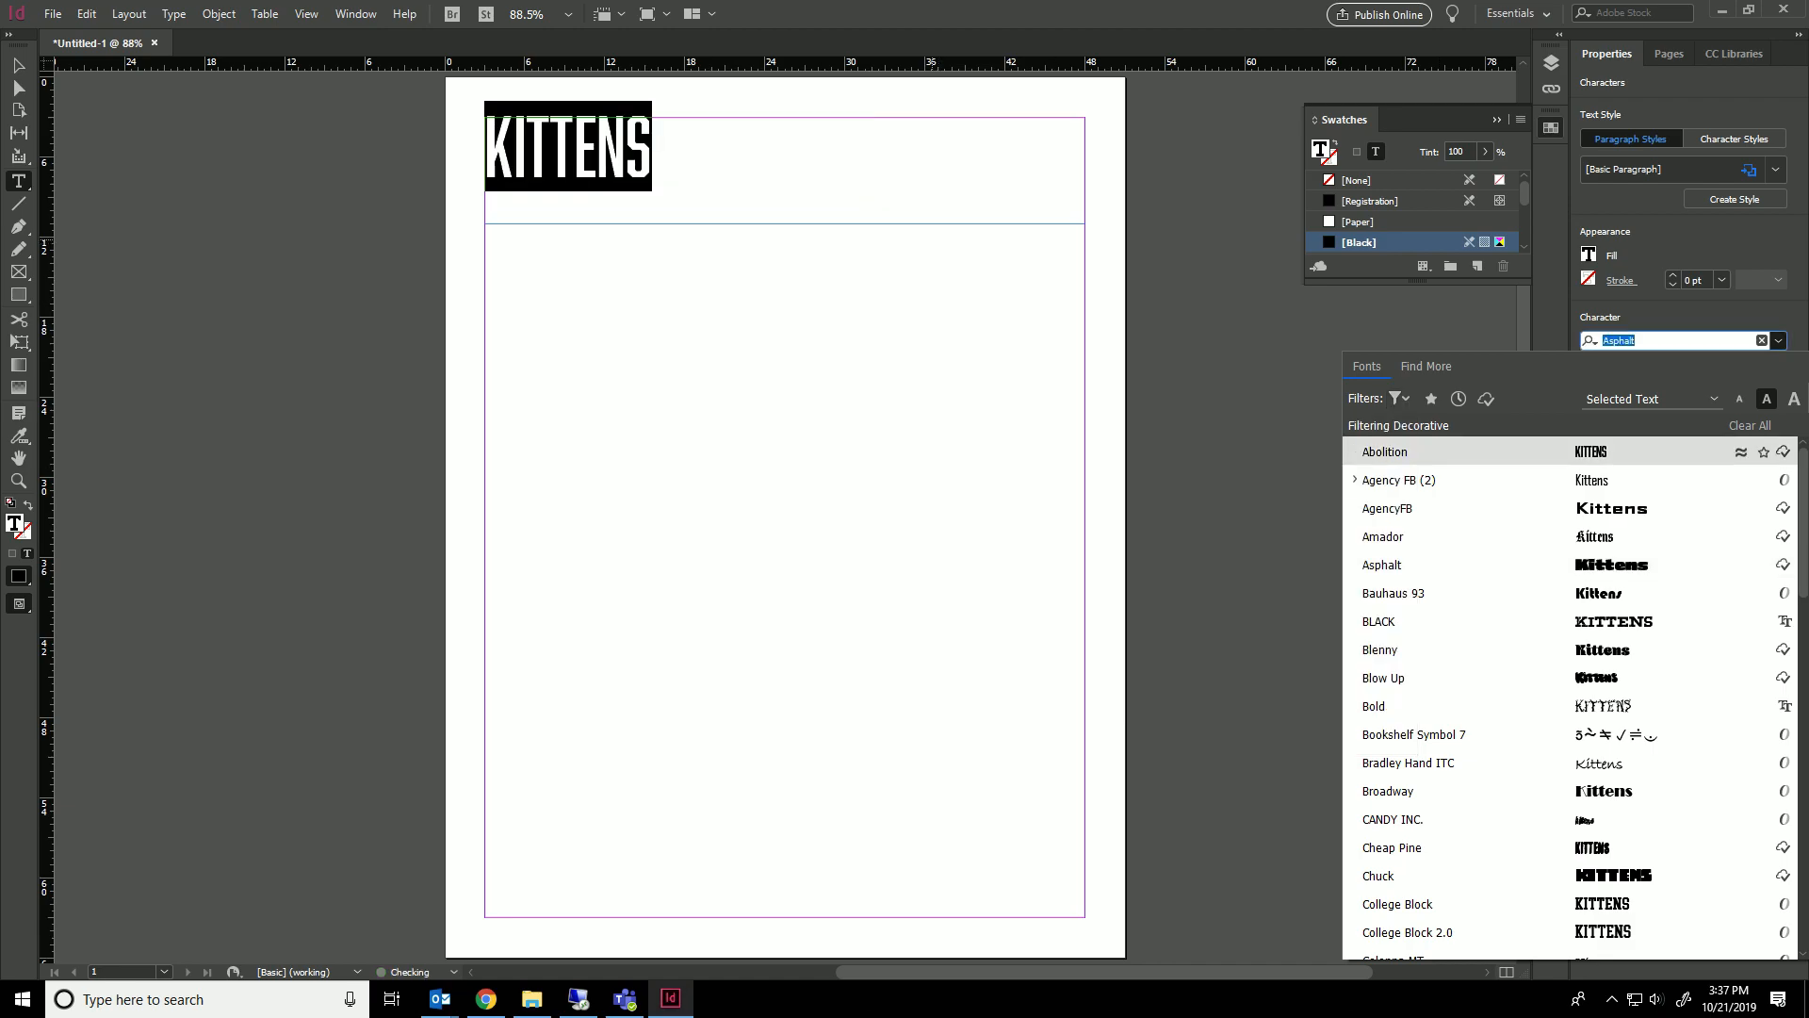
key(Escape)
click(1778, 341)
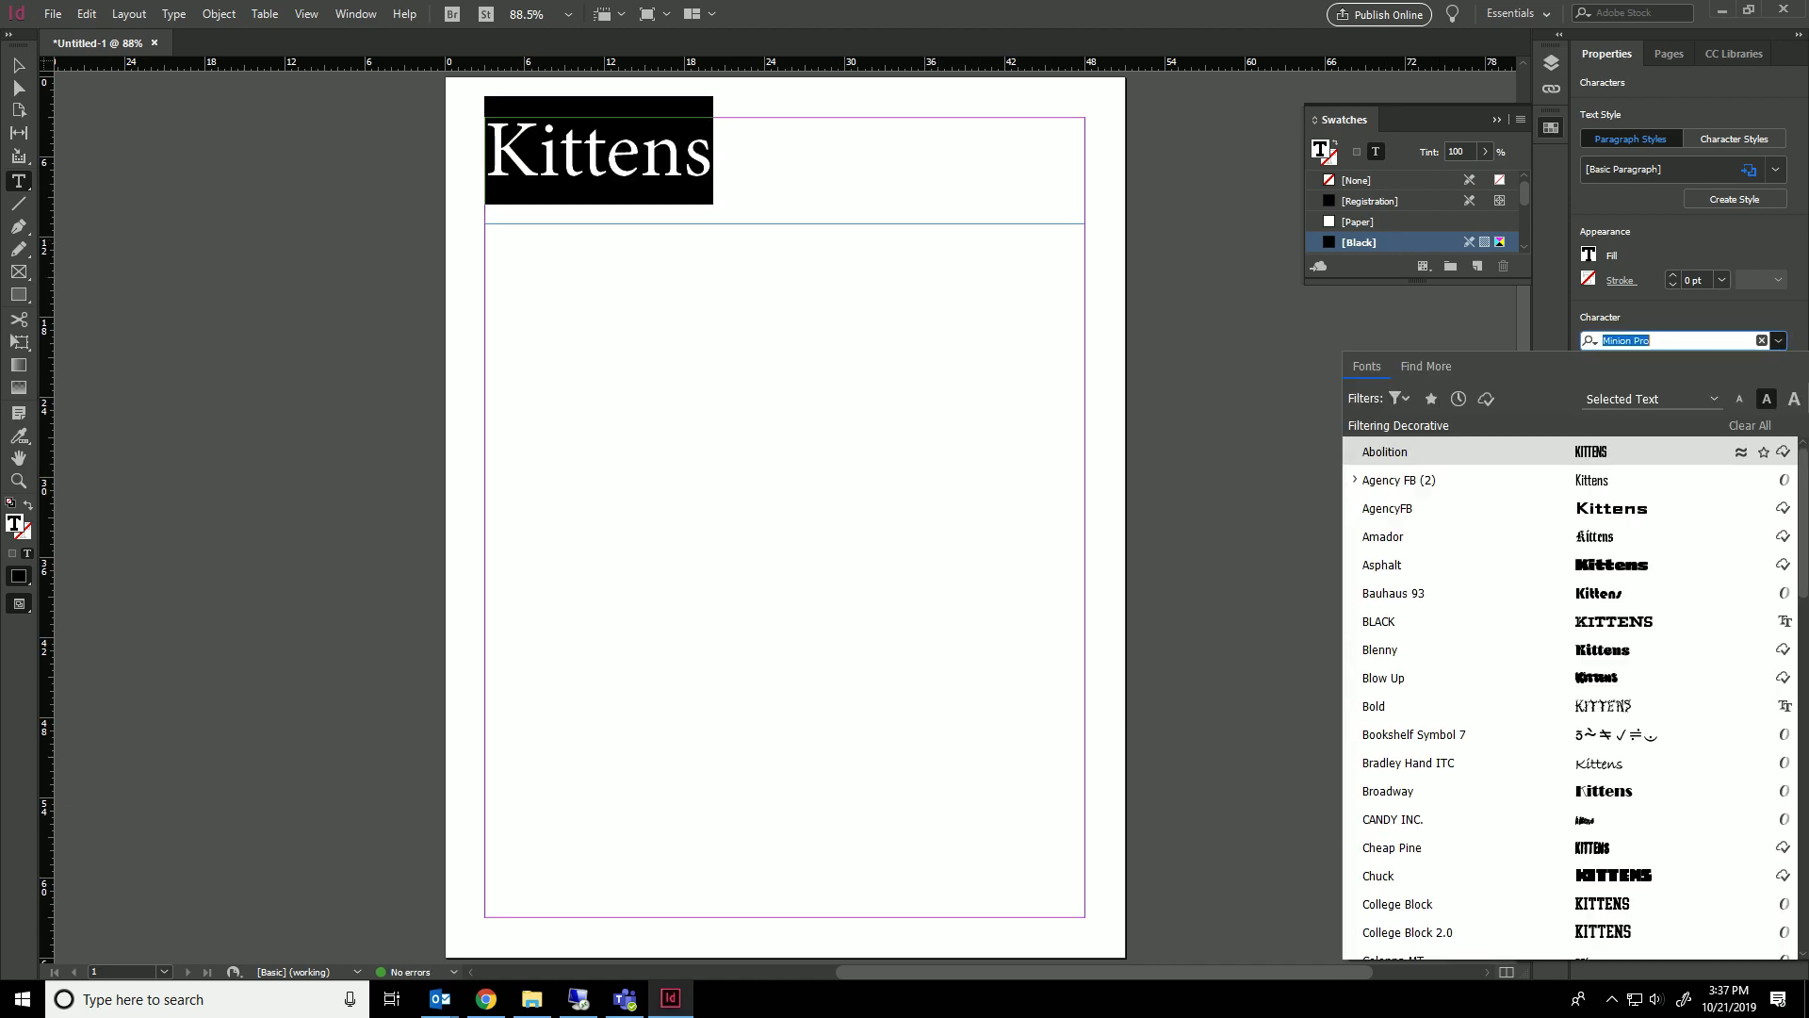
click(1399, 399)
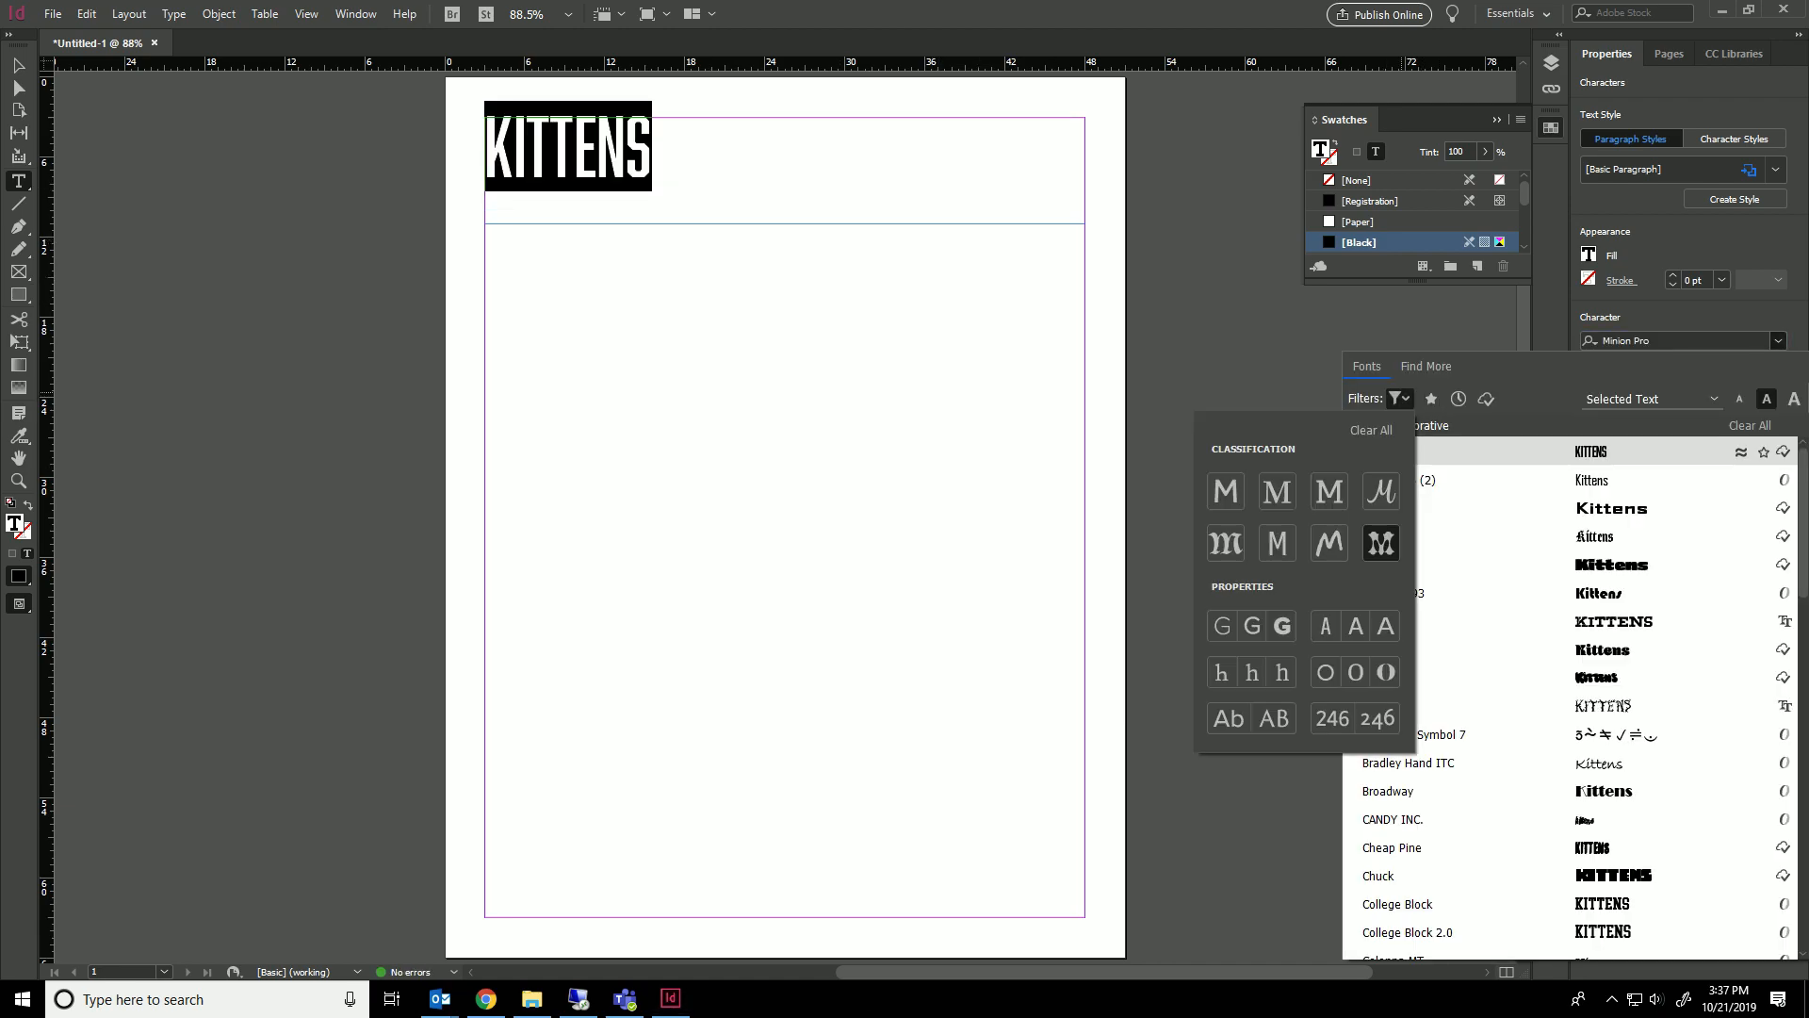
click(1399, 399)
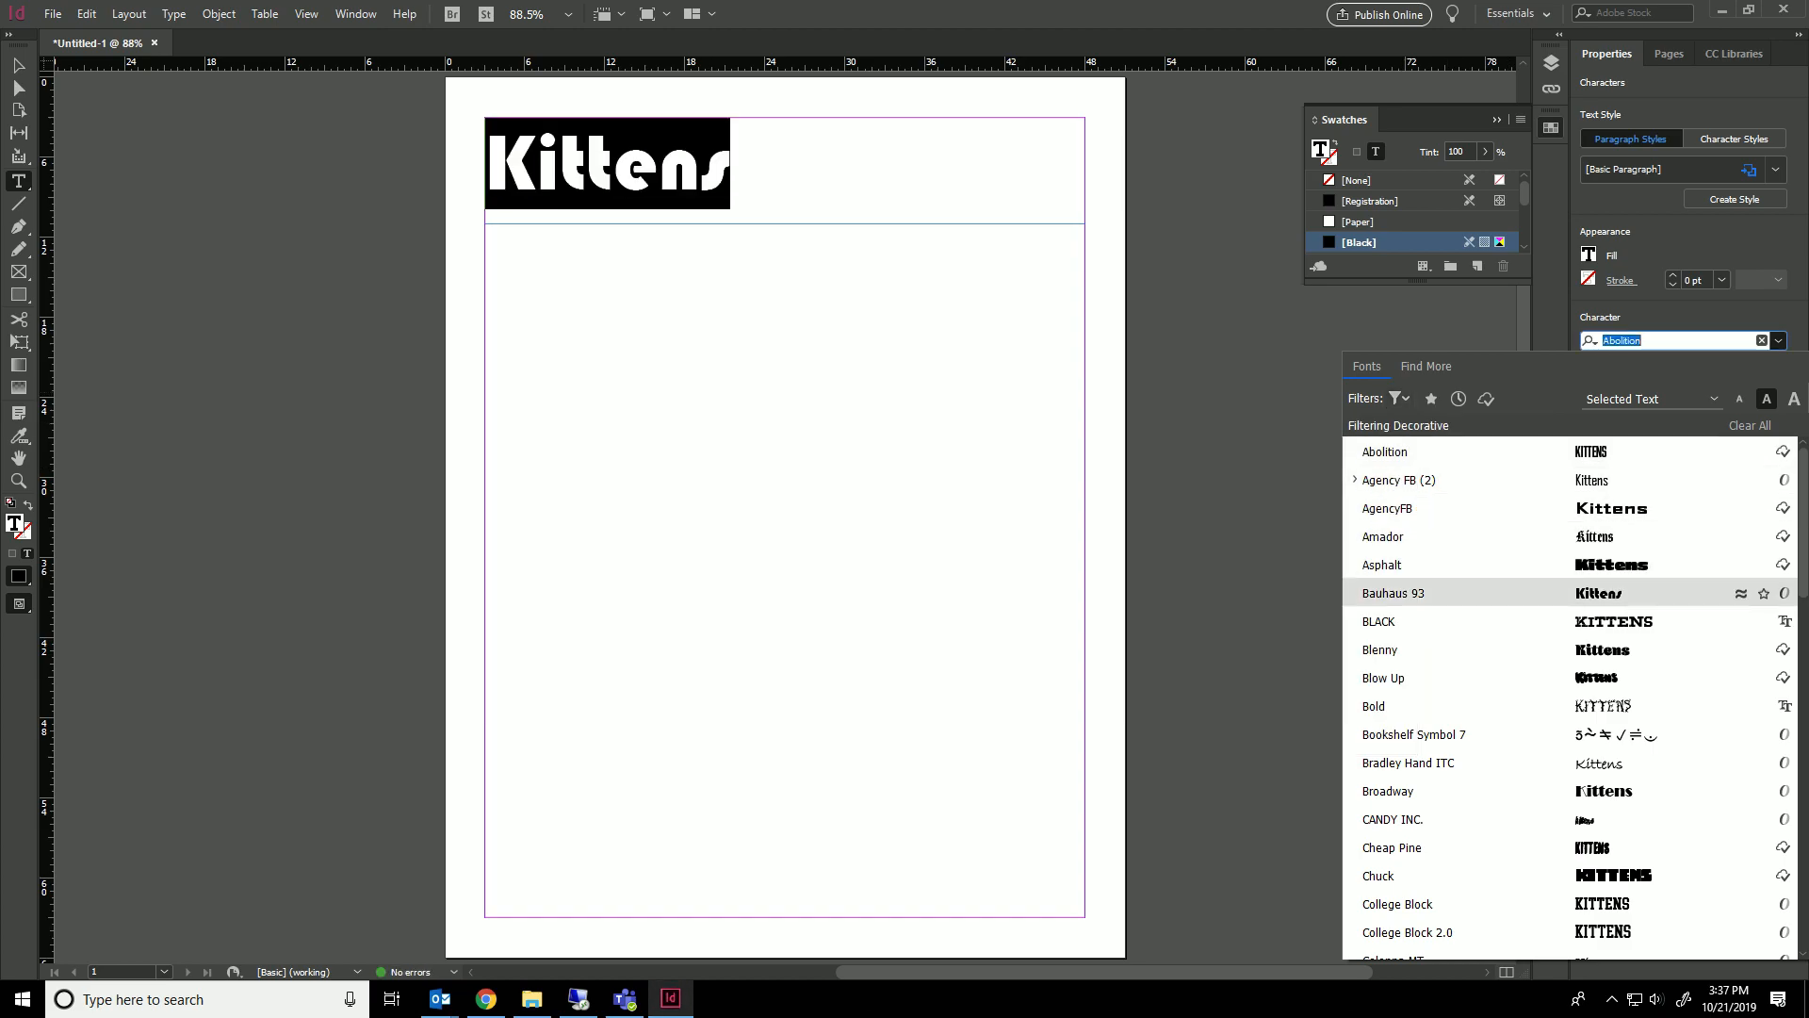
scroll(1570, 593, down, 1)
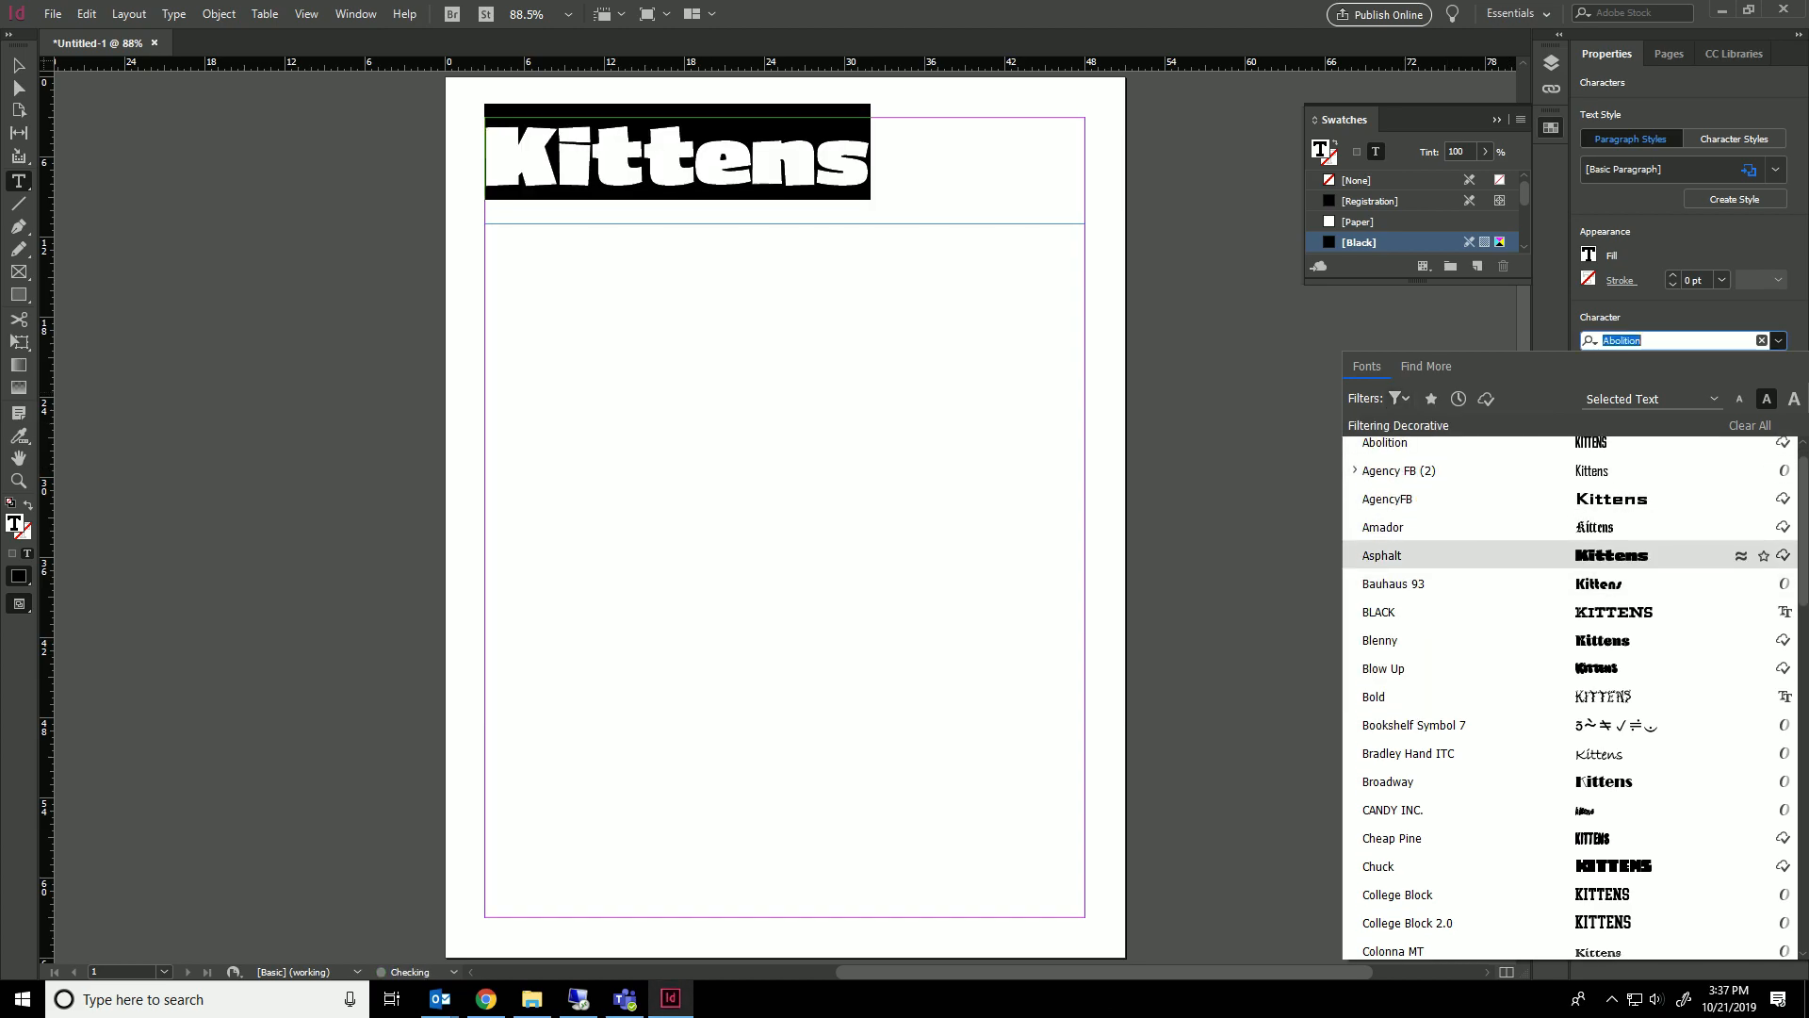
click(1413, 555)
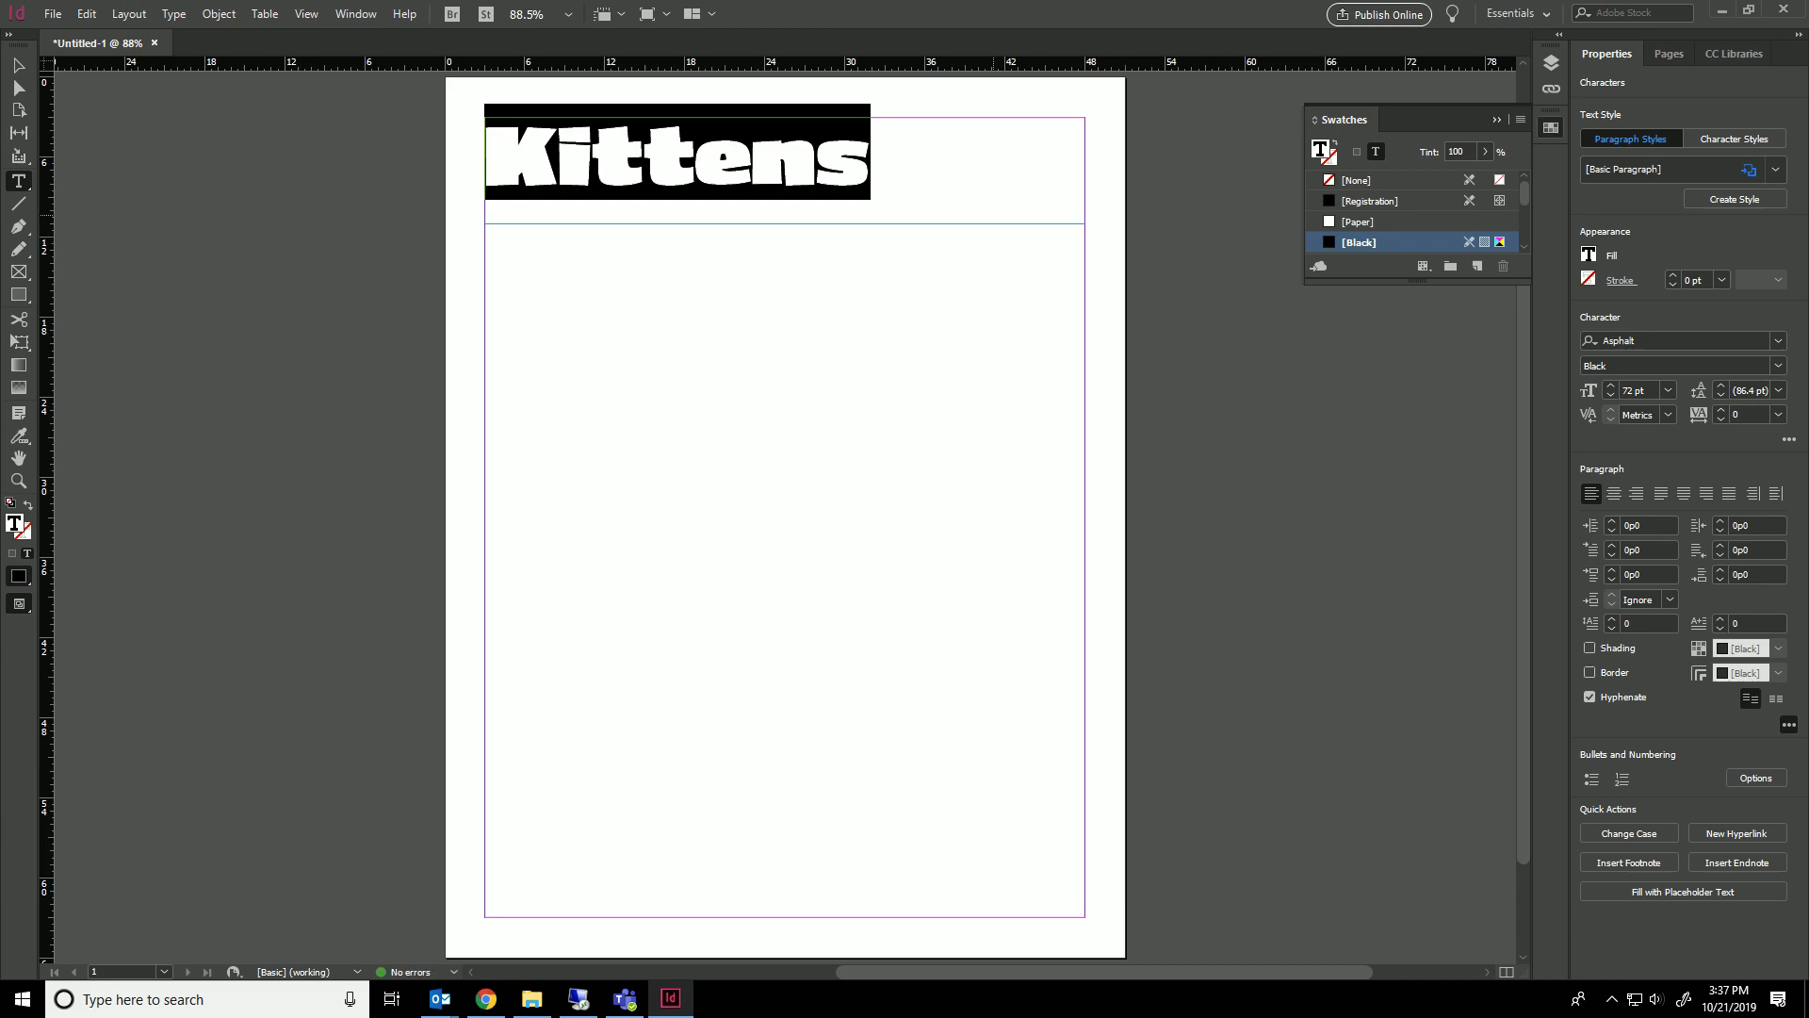
Centre the "Kittens" heading within its text frame.
click(832, 152)
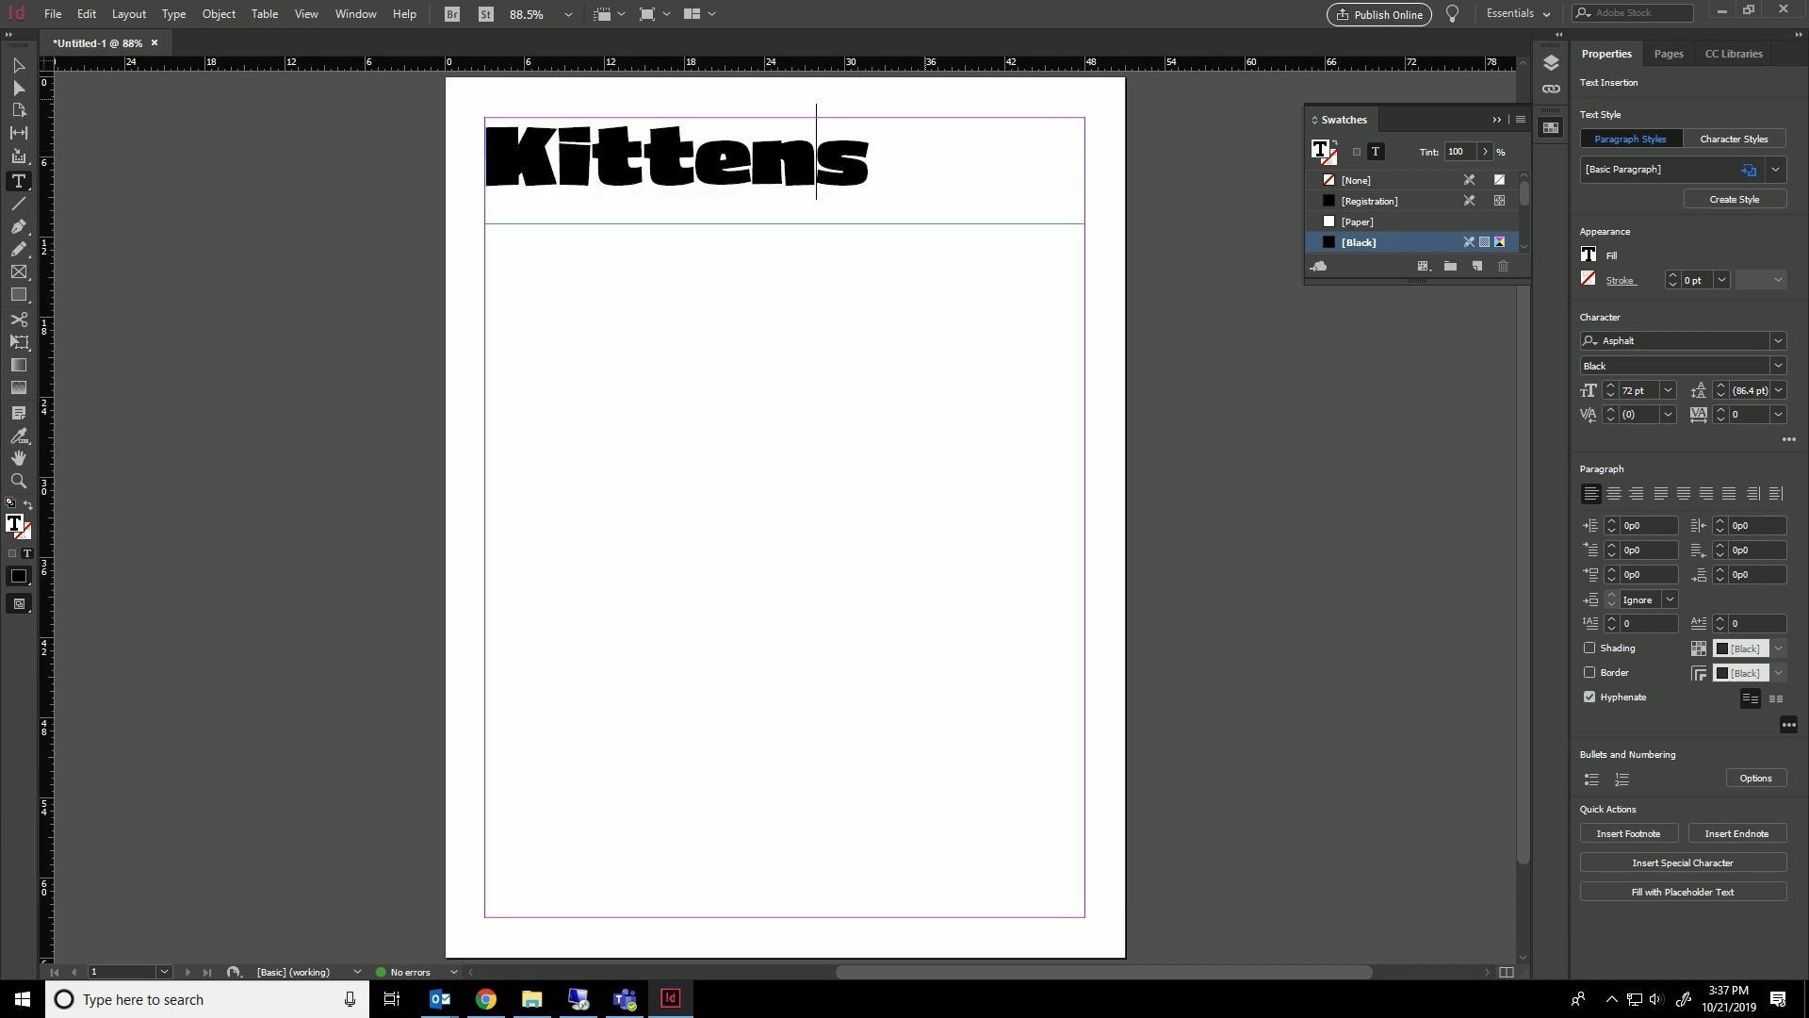
key(Escape)
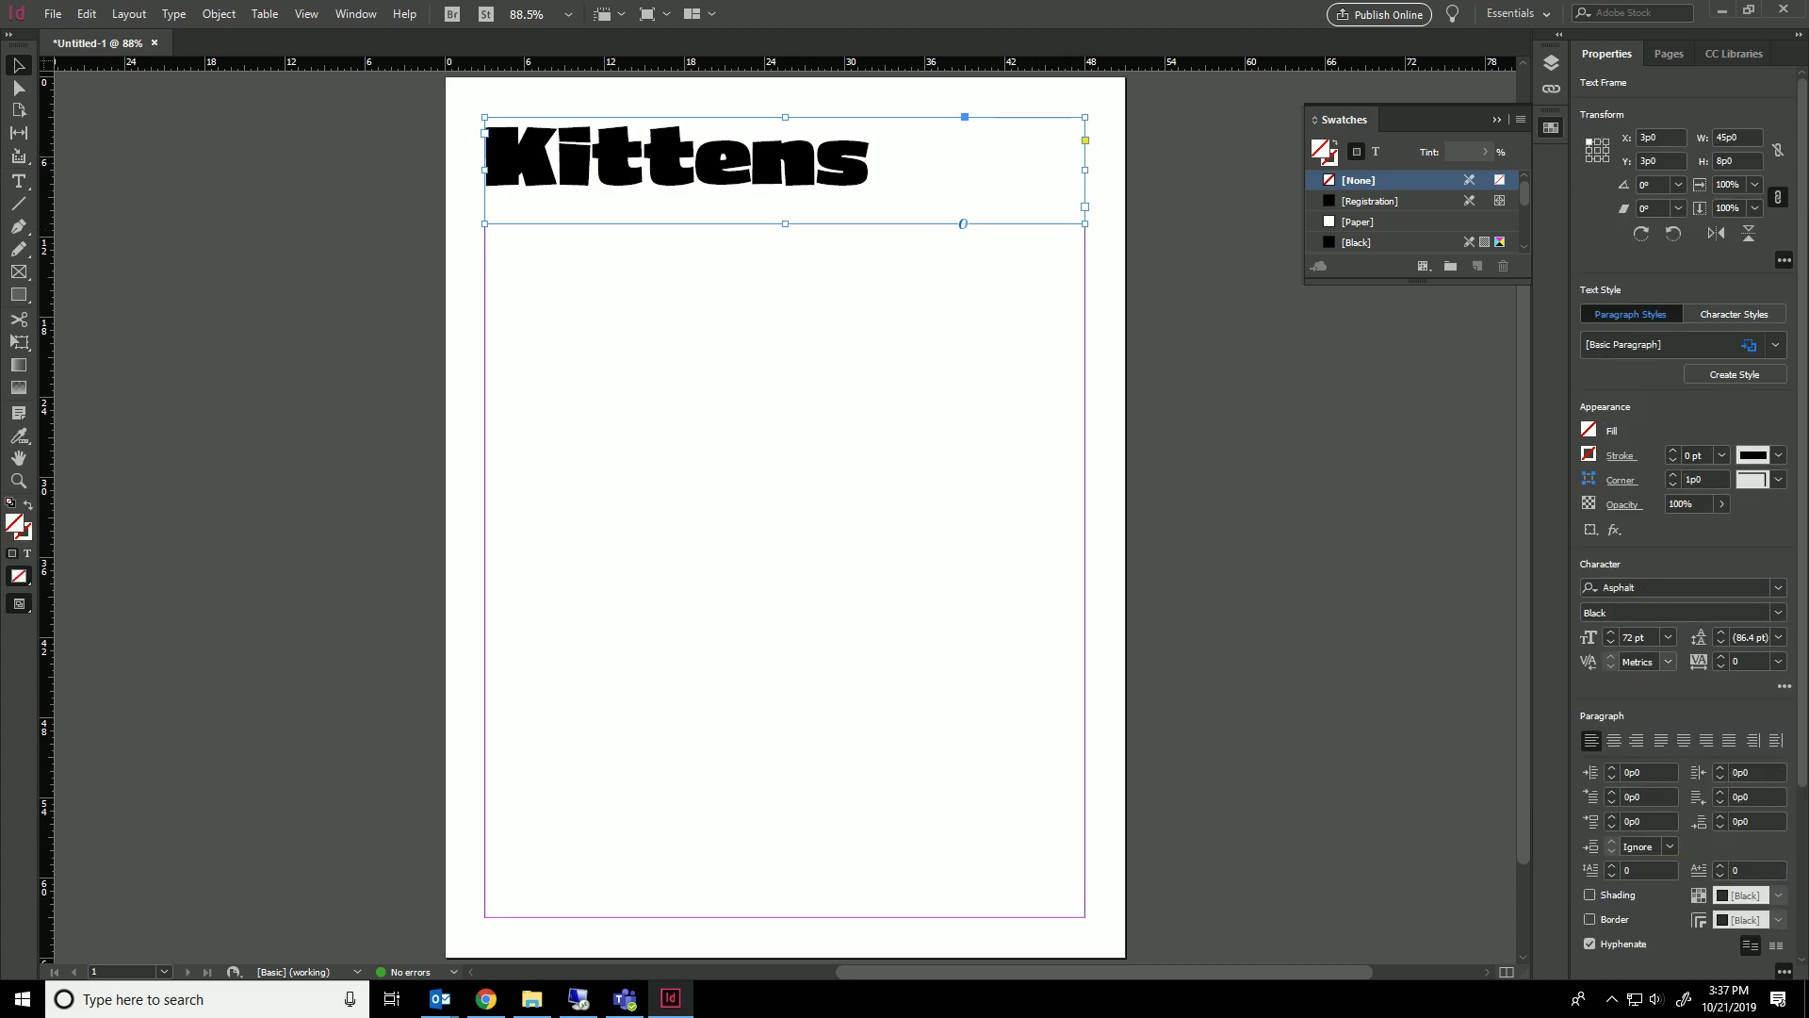
click(1613, 739)
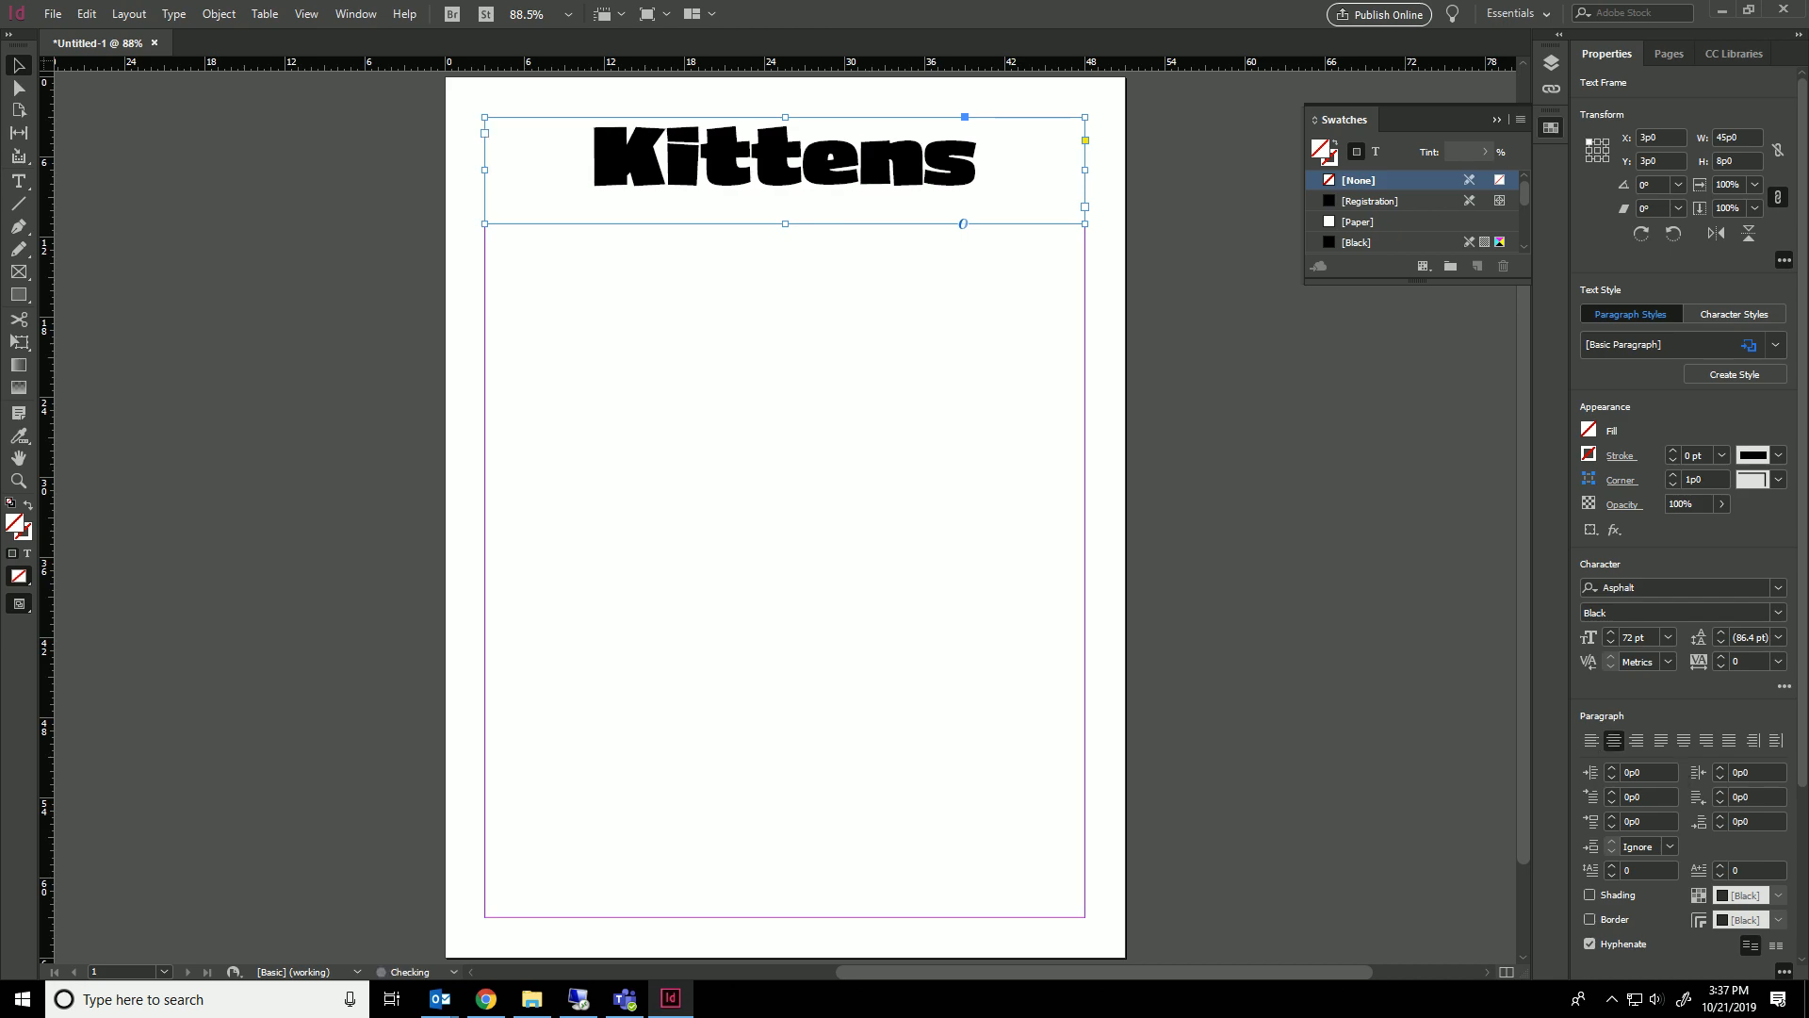
Draw a new text frame about 19p6 by 22p0 below the heading, starting at the left margin.
triple_click(866, 155)
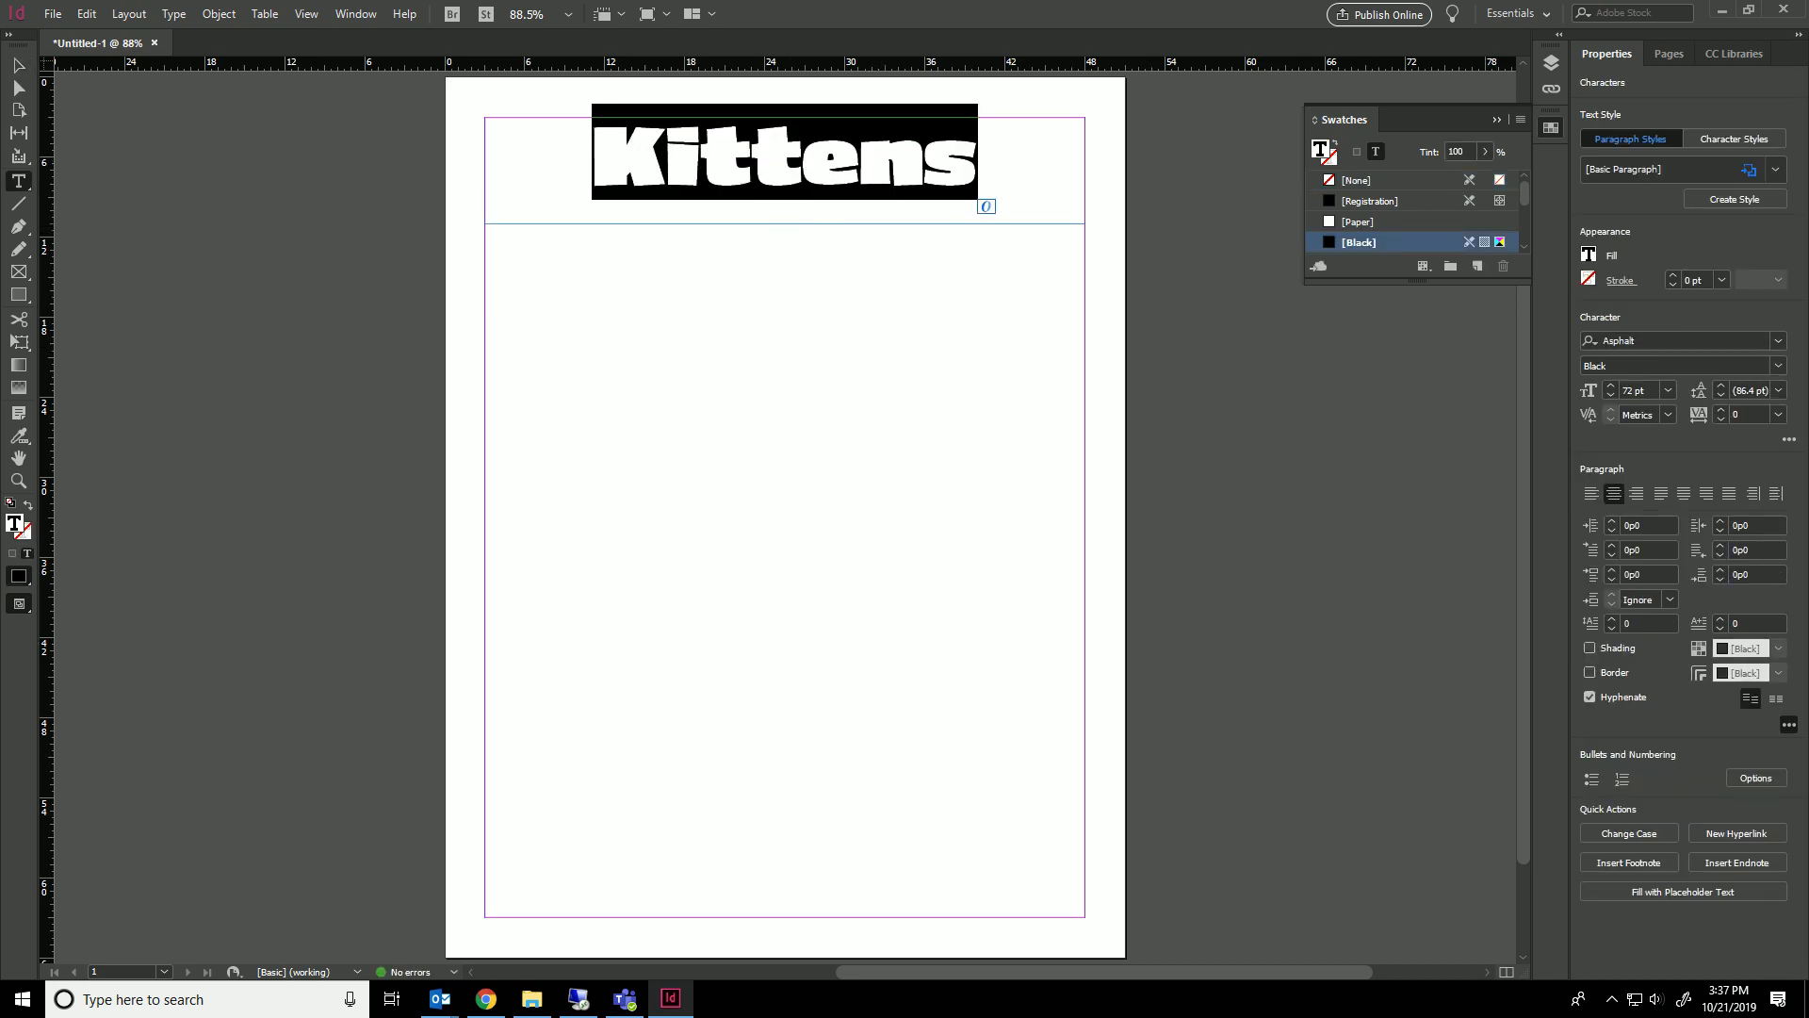
key(Escape)
key(ctrl+shift+a)
key(t)
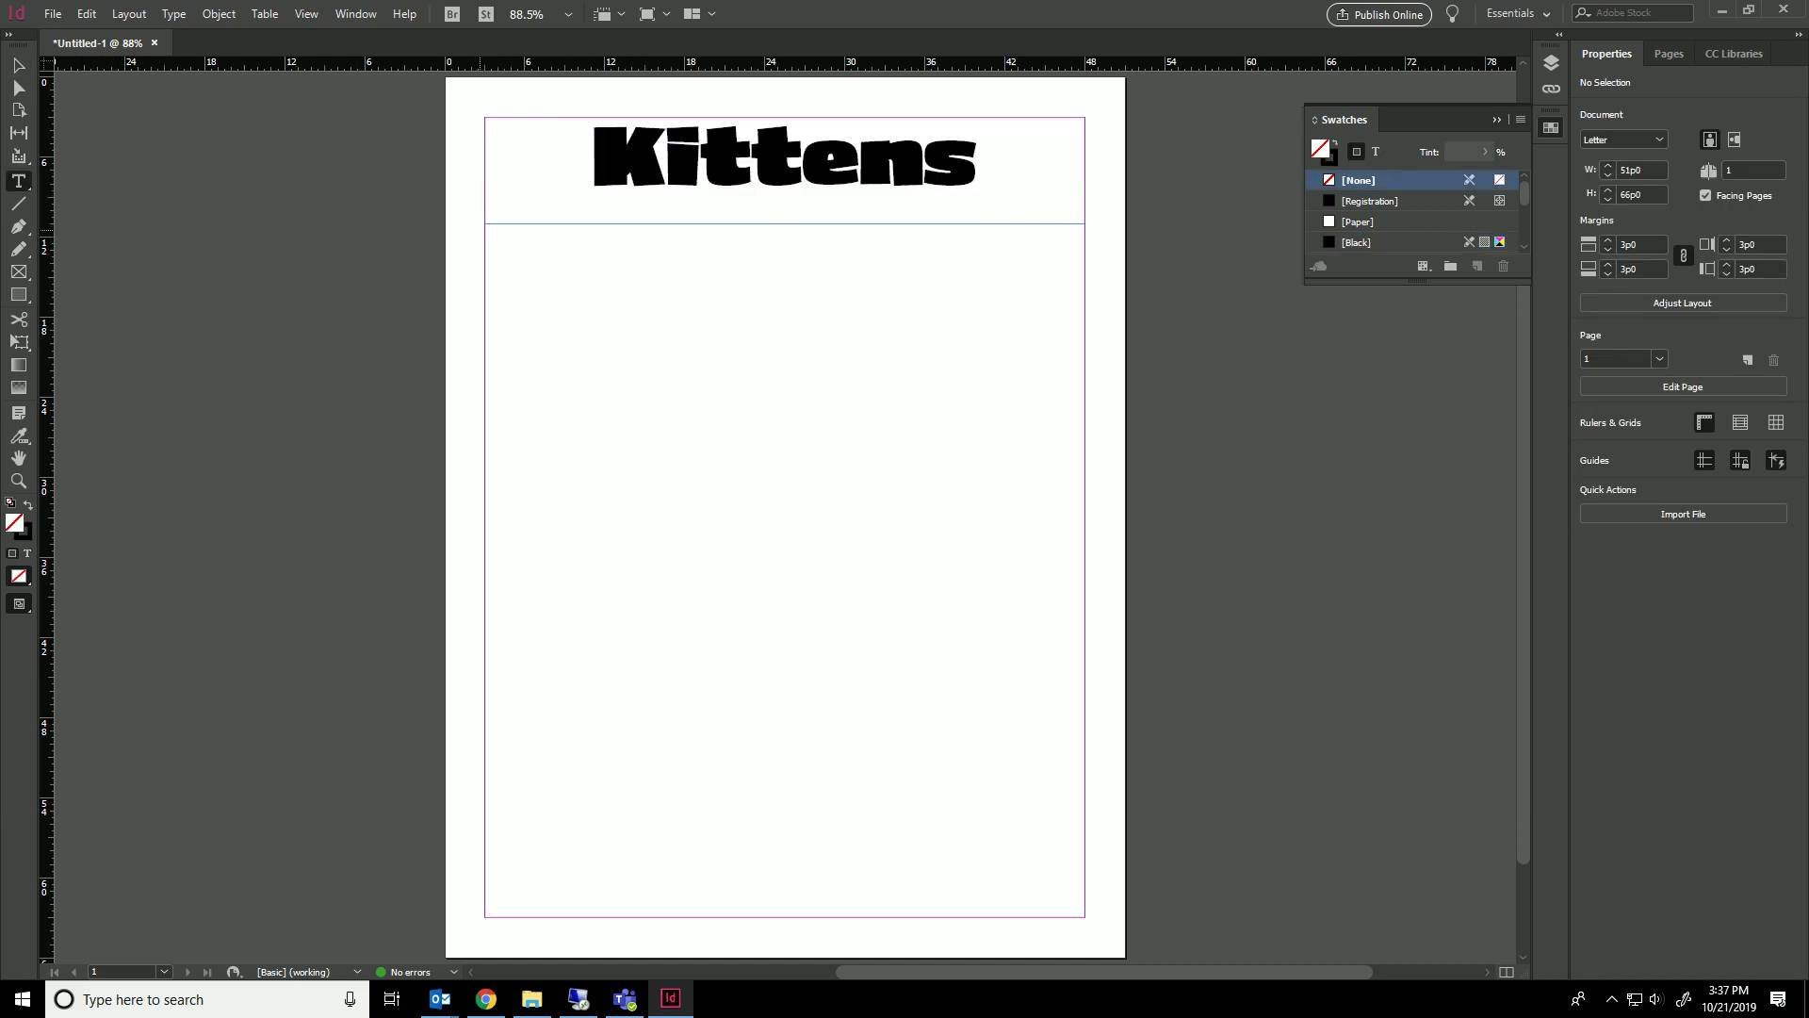
drag(484, 224, 745, 517)
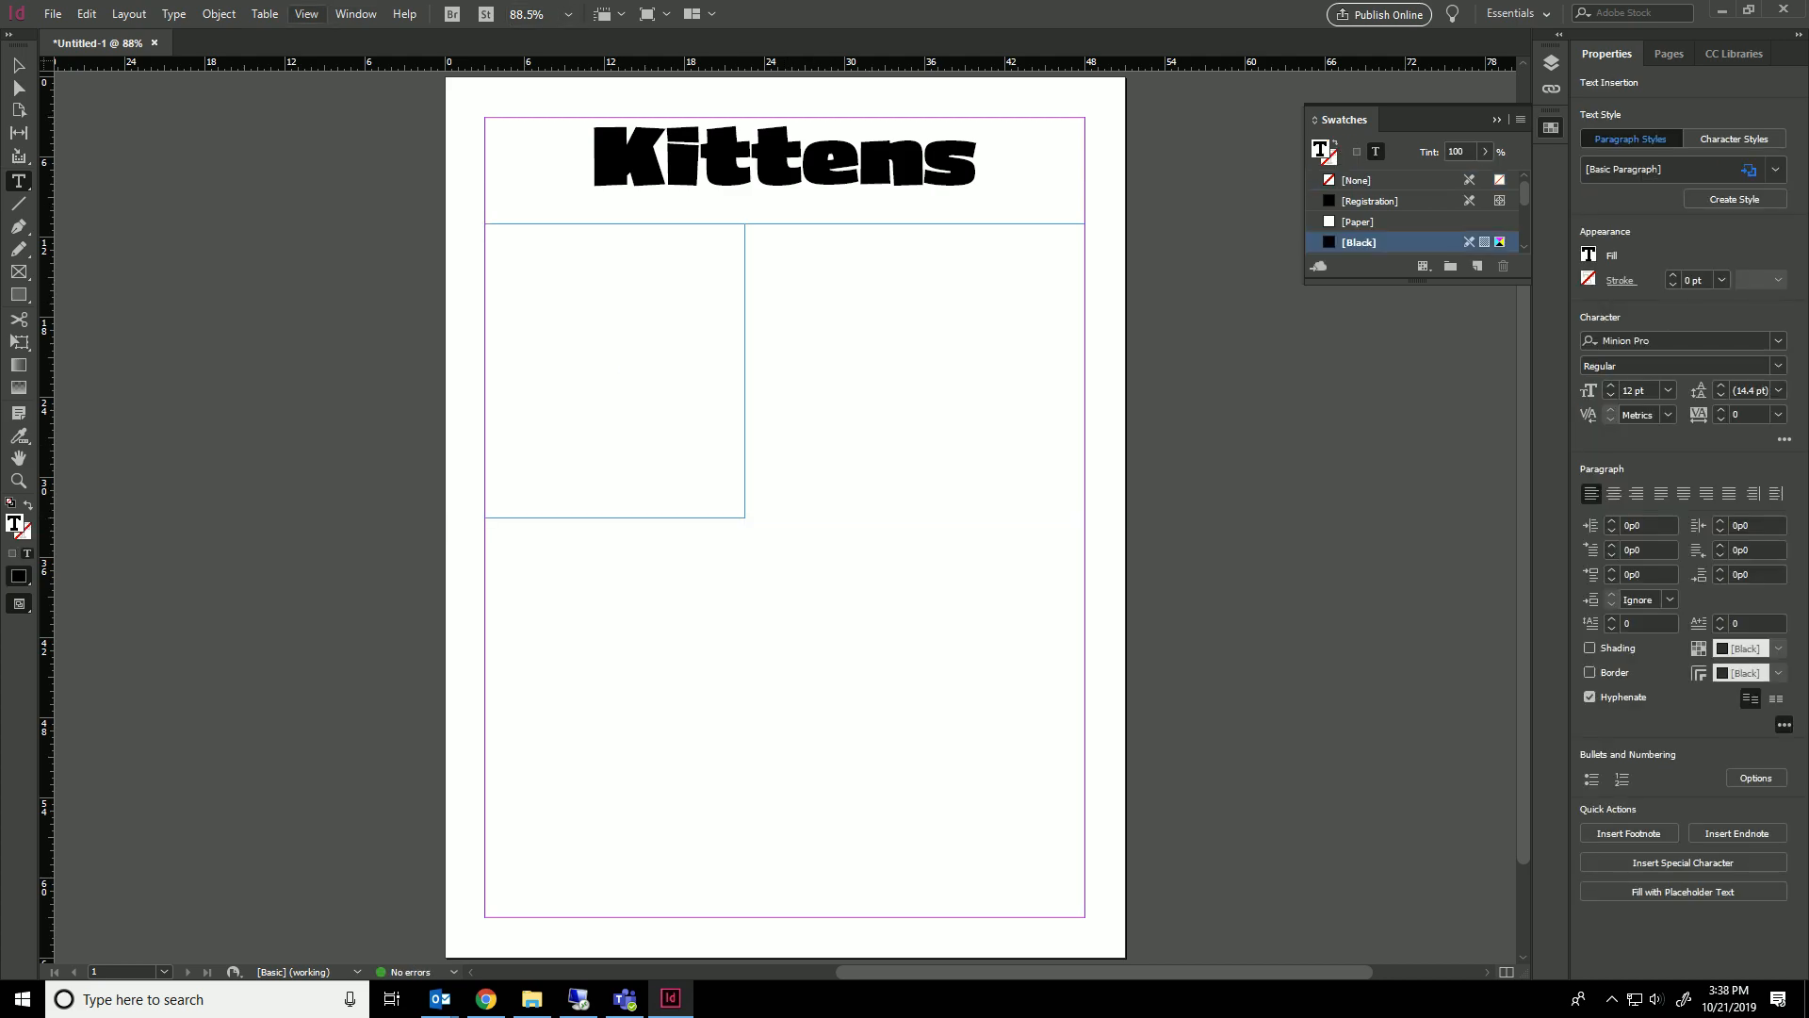
Switch to Chrome and copy the opening paragraphs of "Etymology and development" from Wikipedia's Kitten article.
click(486, 999)
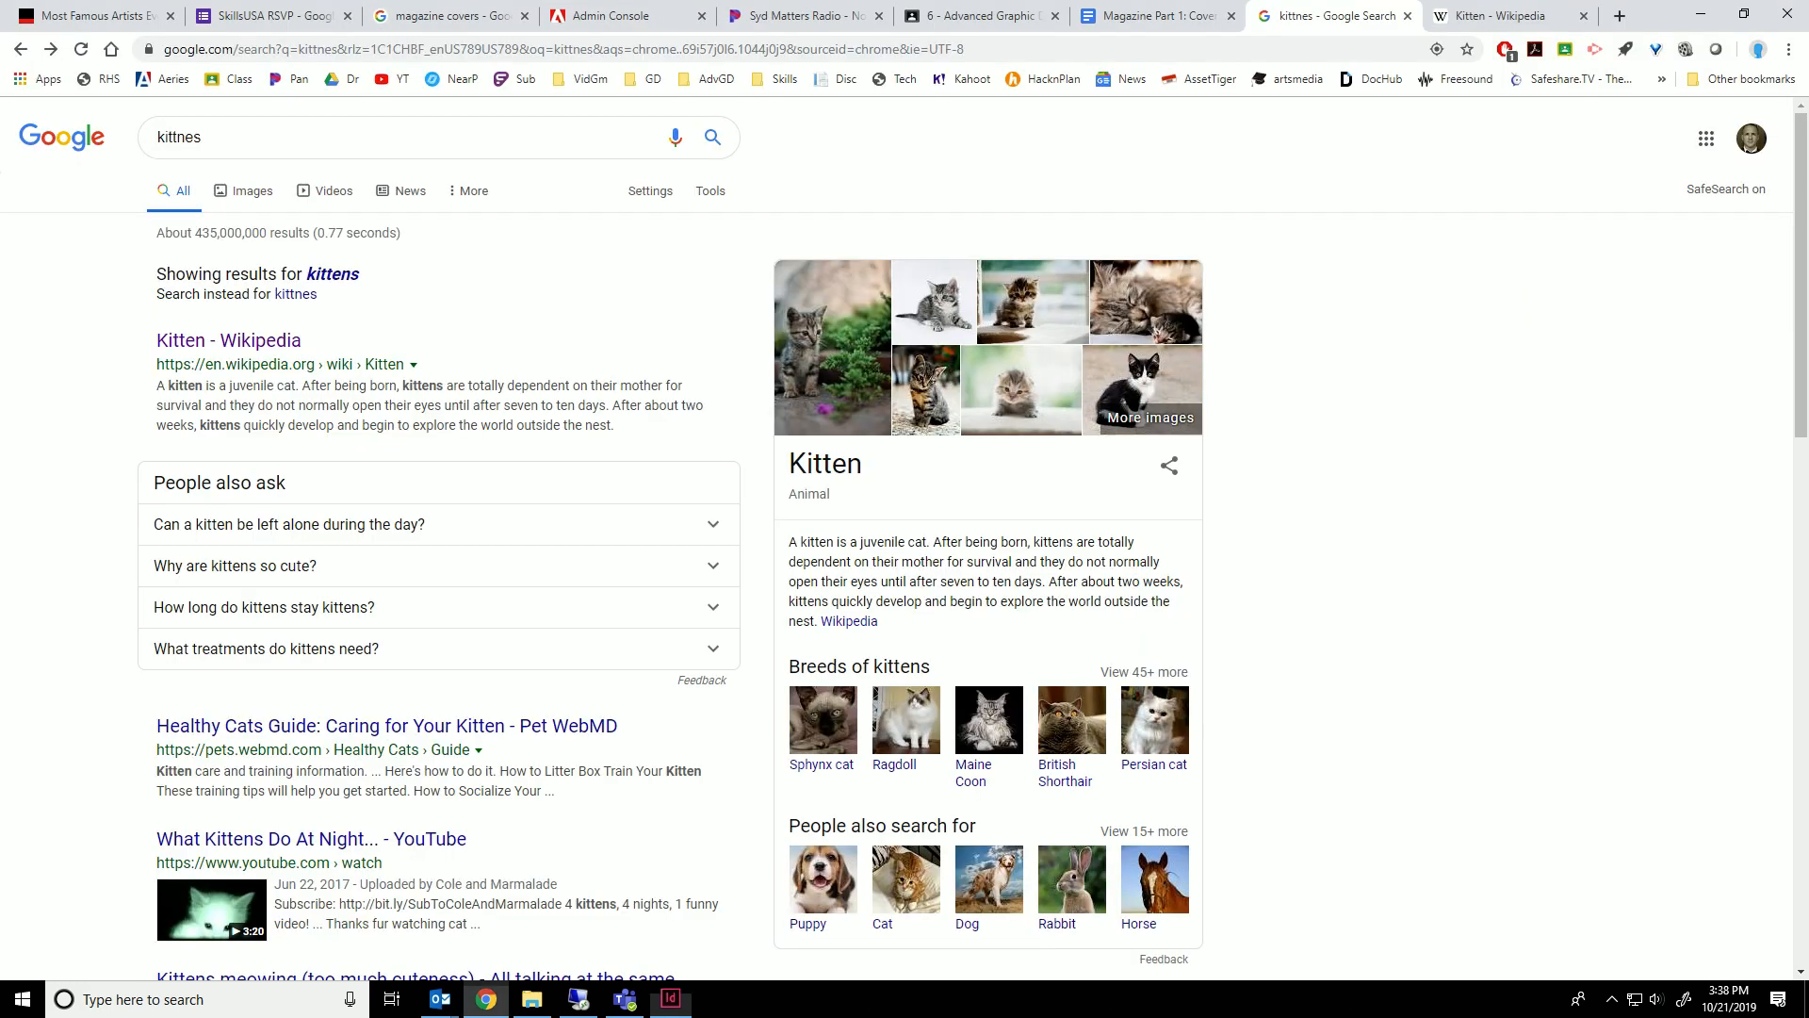
click(1501, 16)
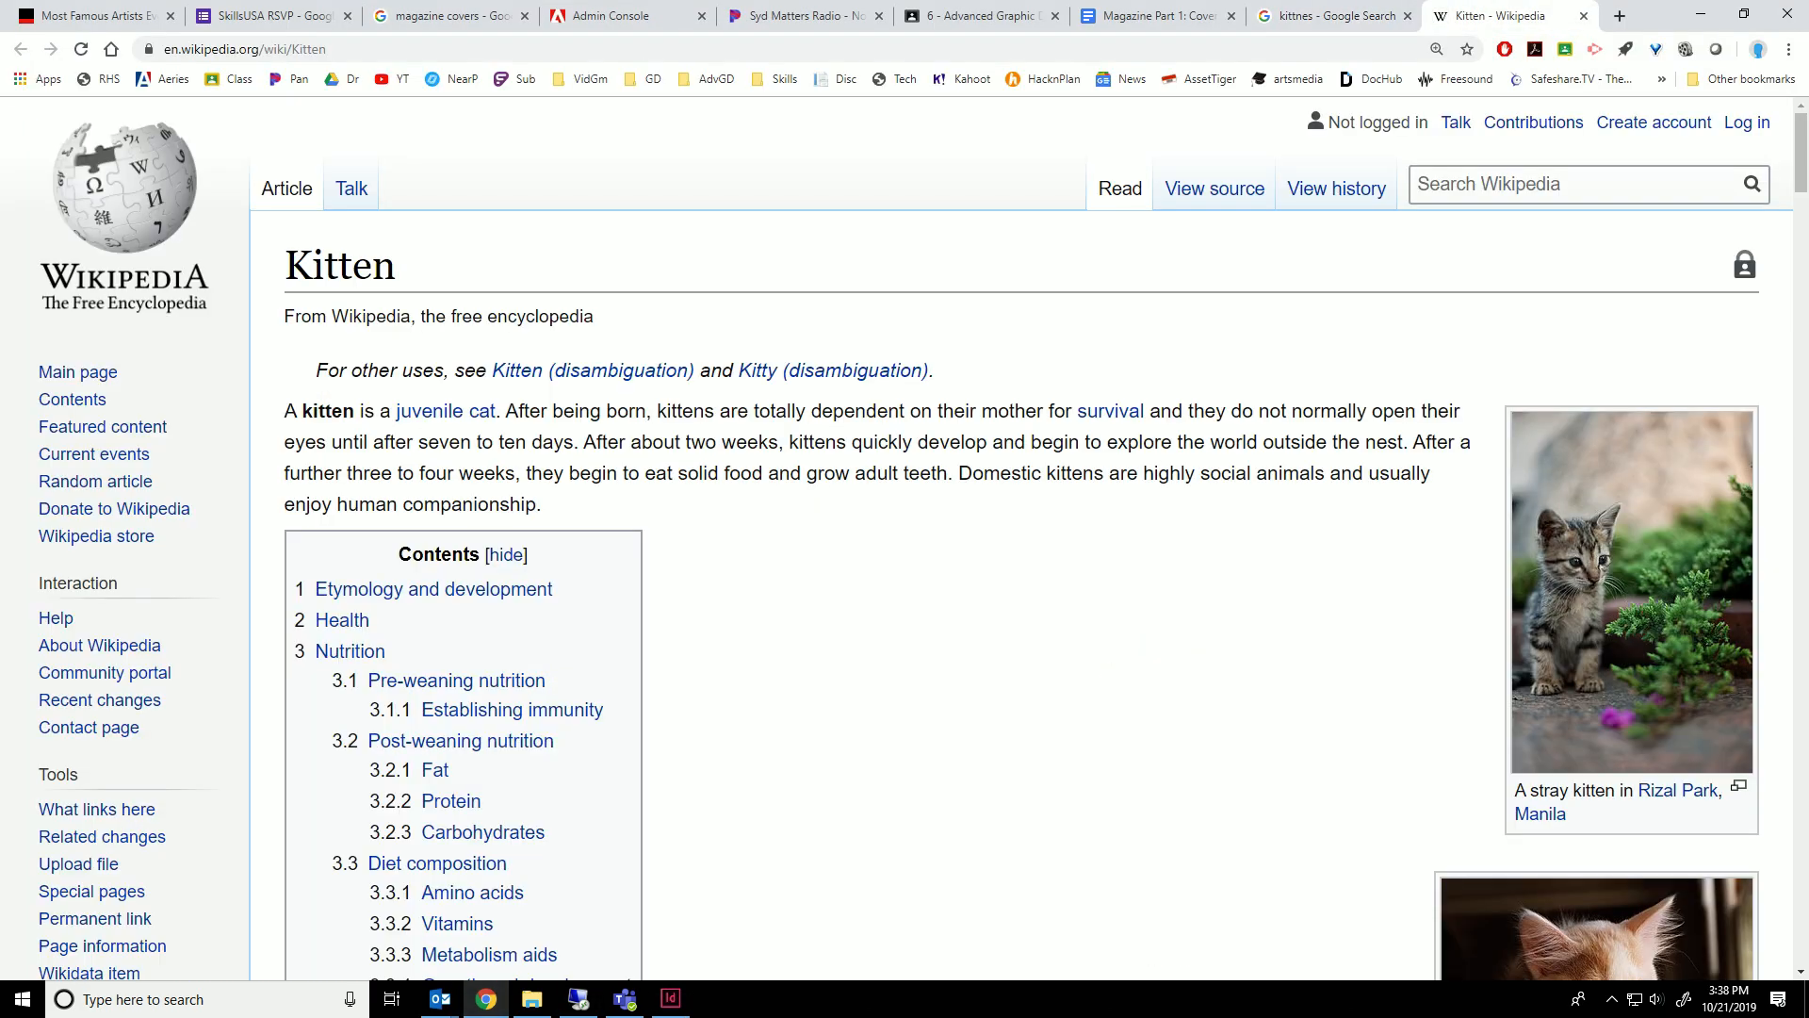
scroll(905, 537, down, 12)
scroll(905, 537, up, 3)
drag(286, 320, 773, 651)
click(772, 651)
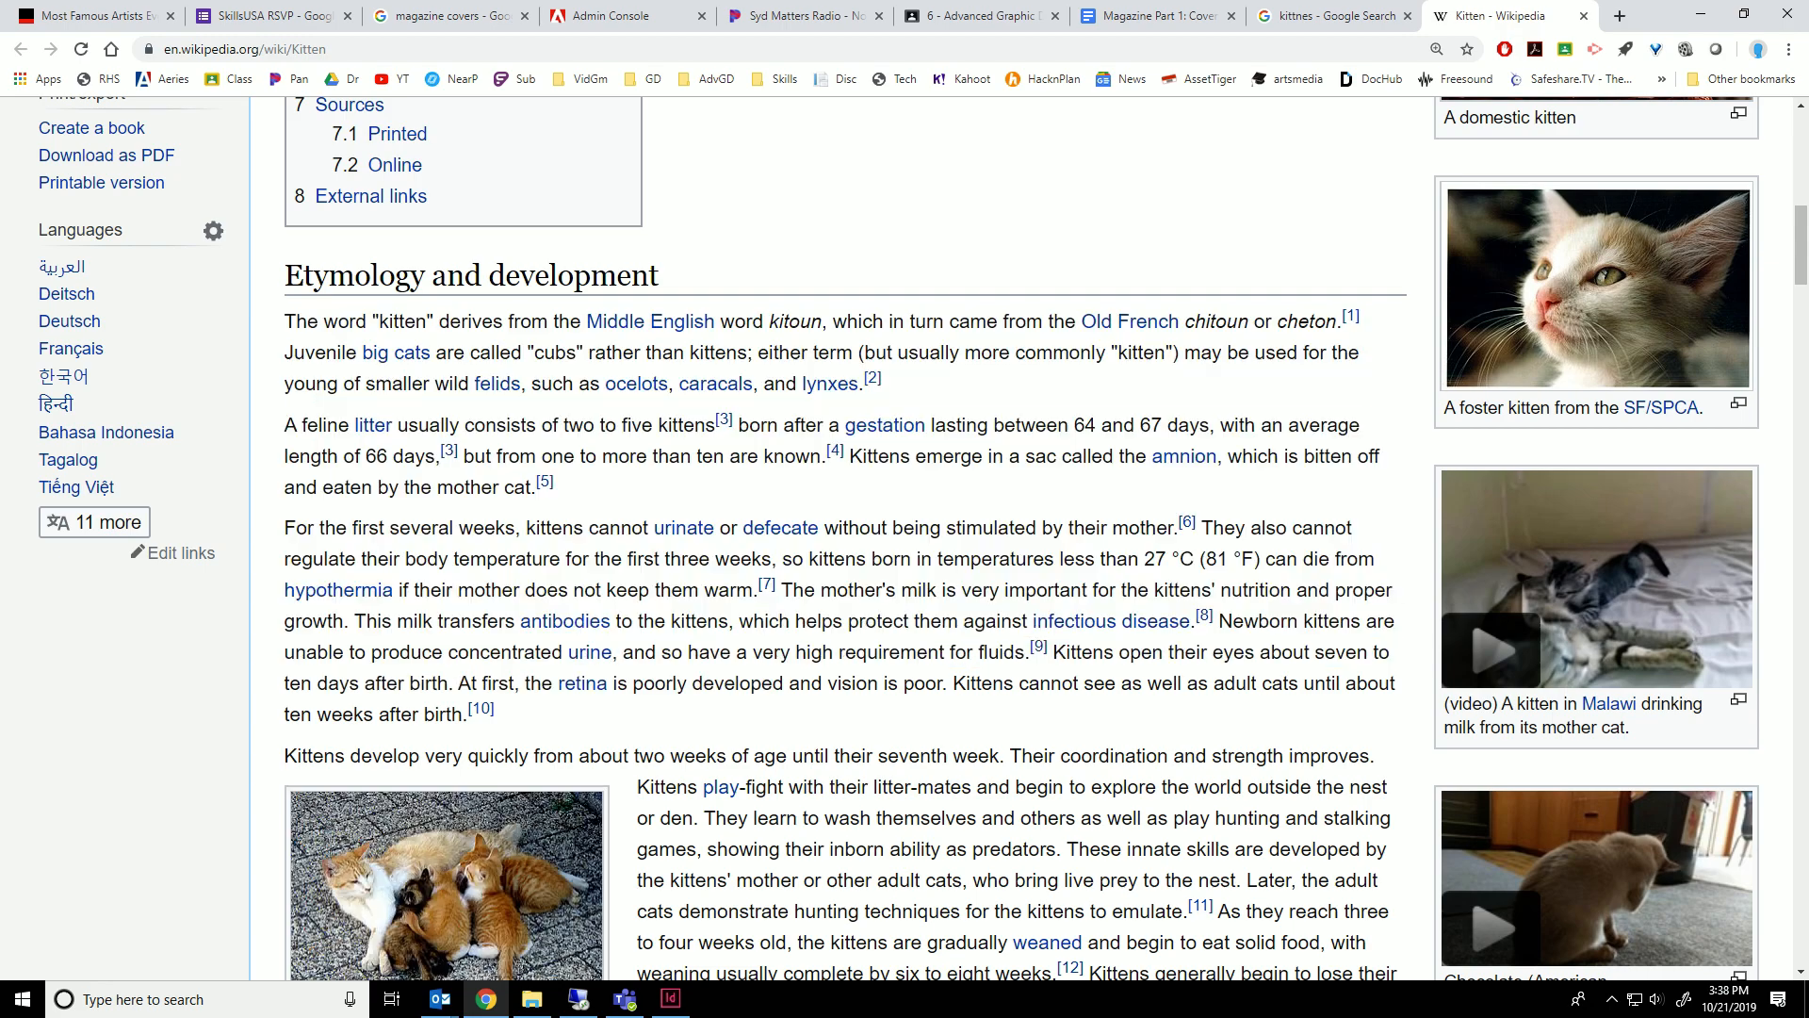
drag(295, 323, 455, 353)
click(455, 353)
drag(286, 321, 353, 778)
Switch back to InDesign and paste the copied kitten article text into the frame below the heading.
key(alt+Tab)
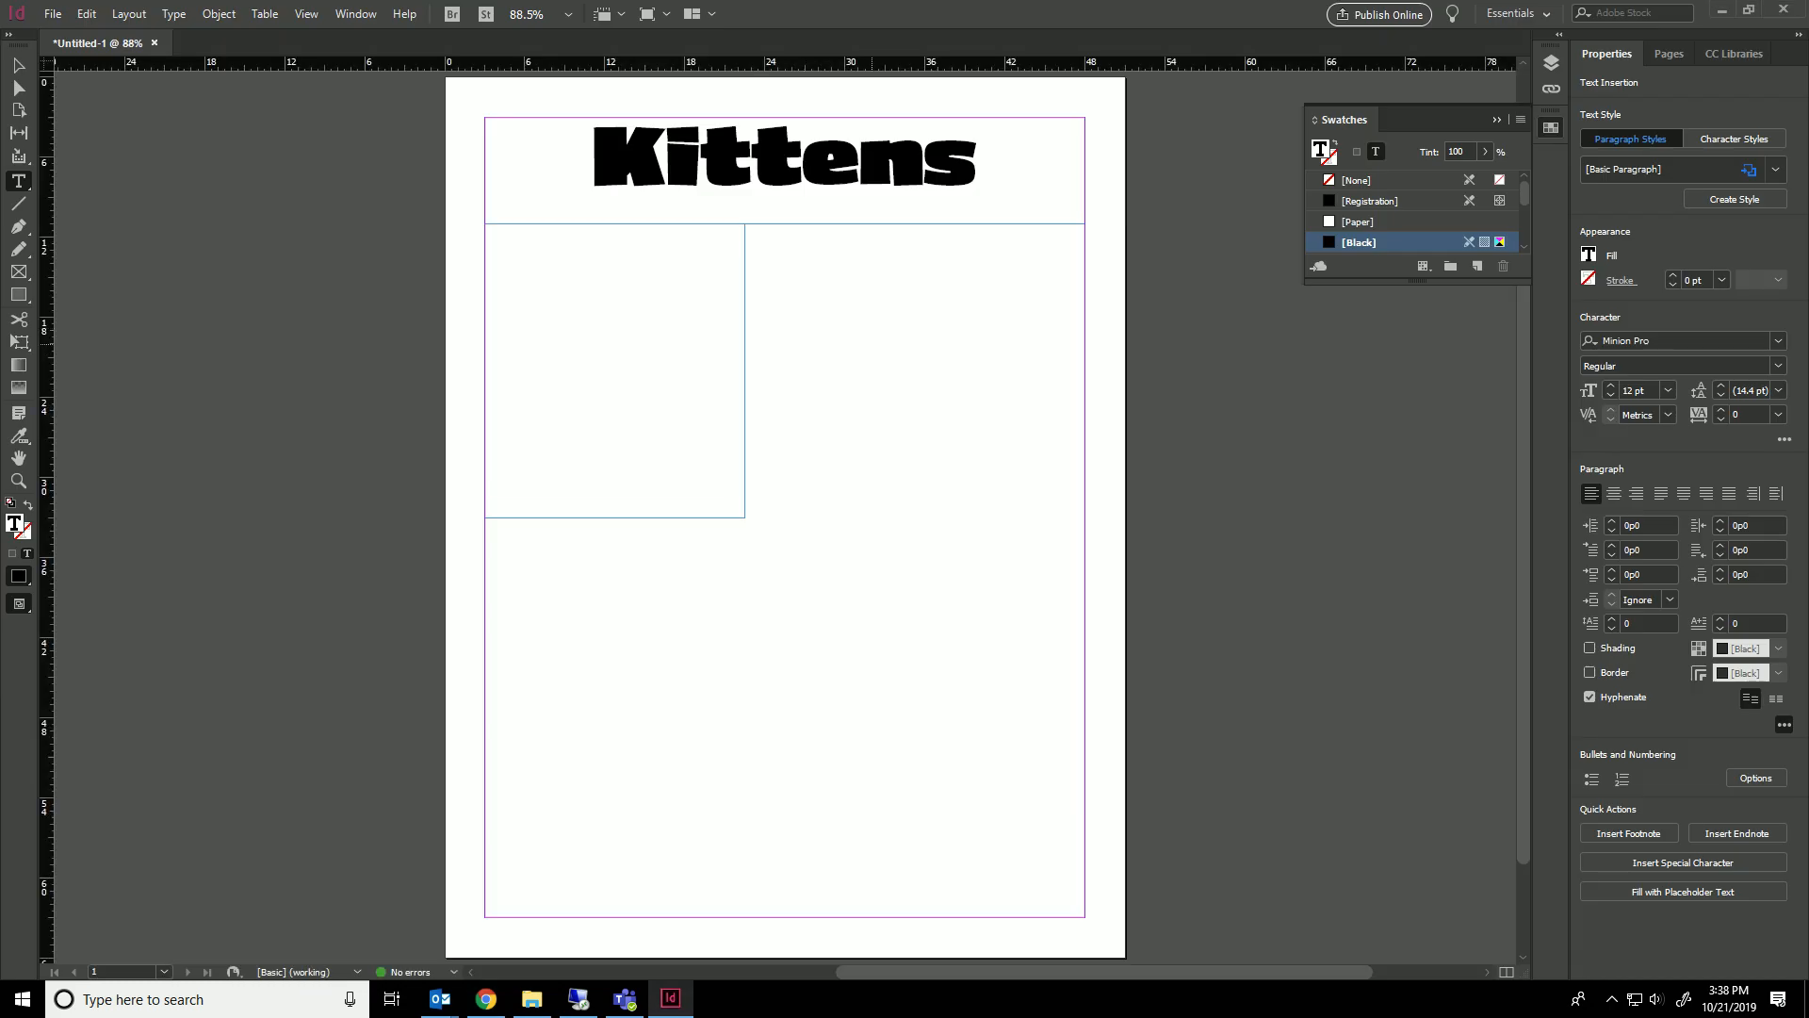
key(ctrl+v)
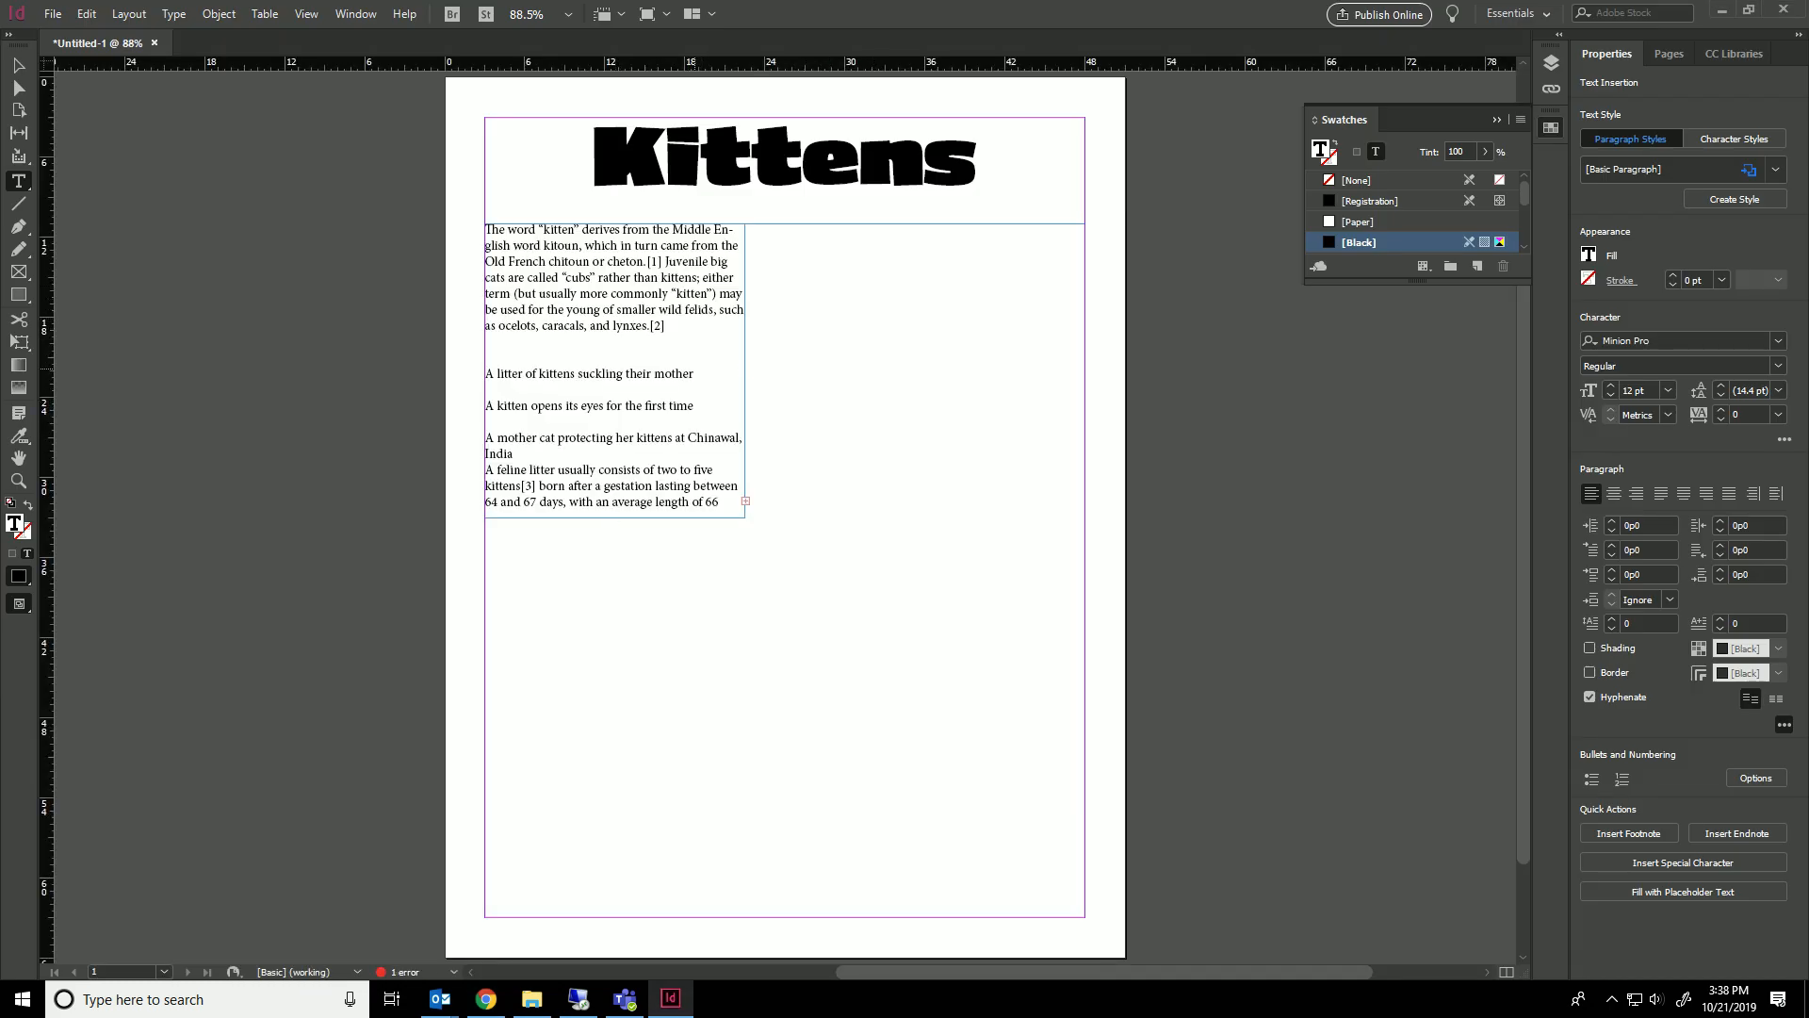
scroll(785, 509, down, 2)
scroll(785, 509, up, 4)
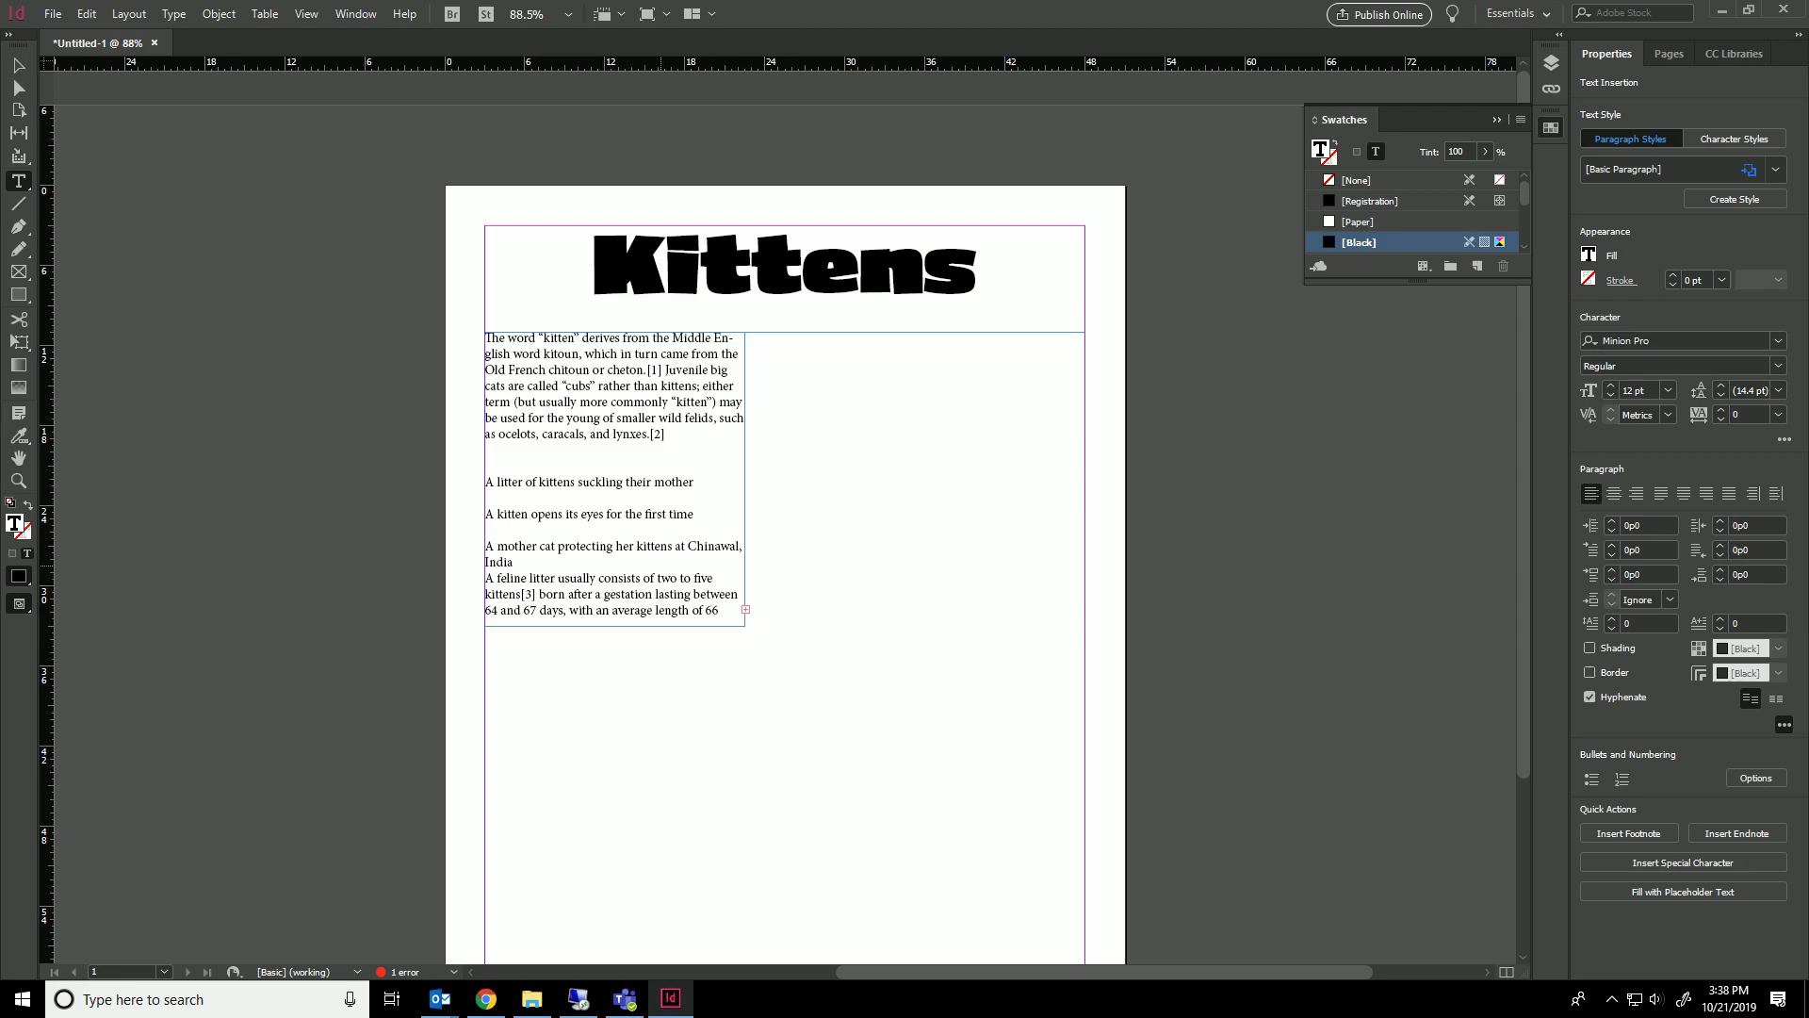
Thread the article's overset text into a second frame about 24p11 by 22p0, reaching from beside the first to the right margin.
scroll(785, 509, down, 1)
scroll(785, 509, up, 1)
click(747, 611)
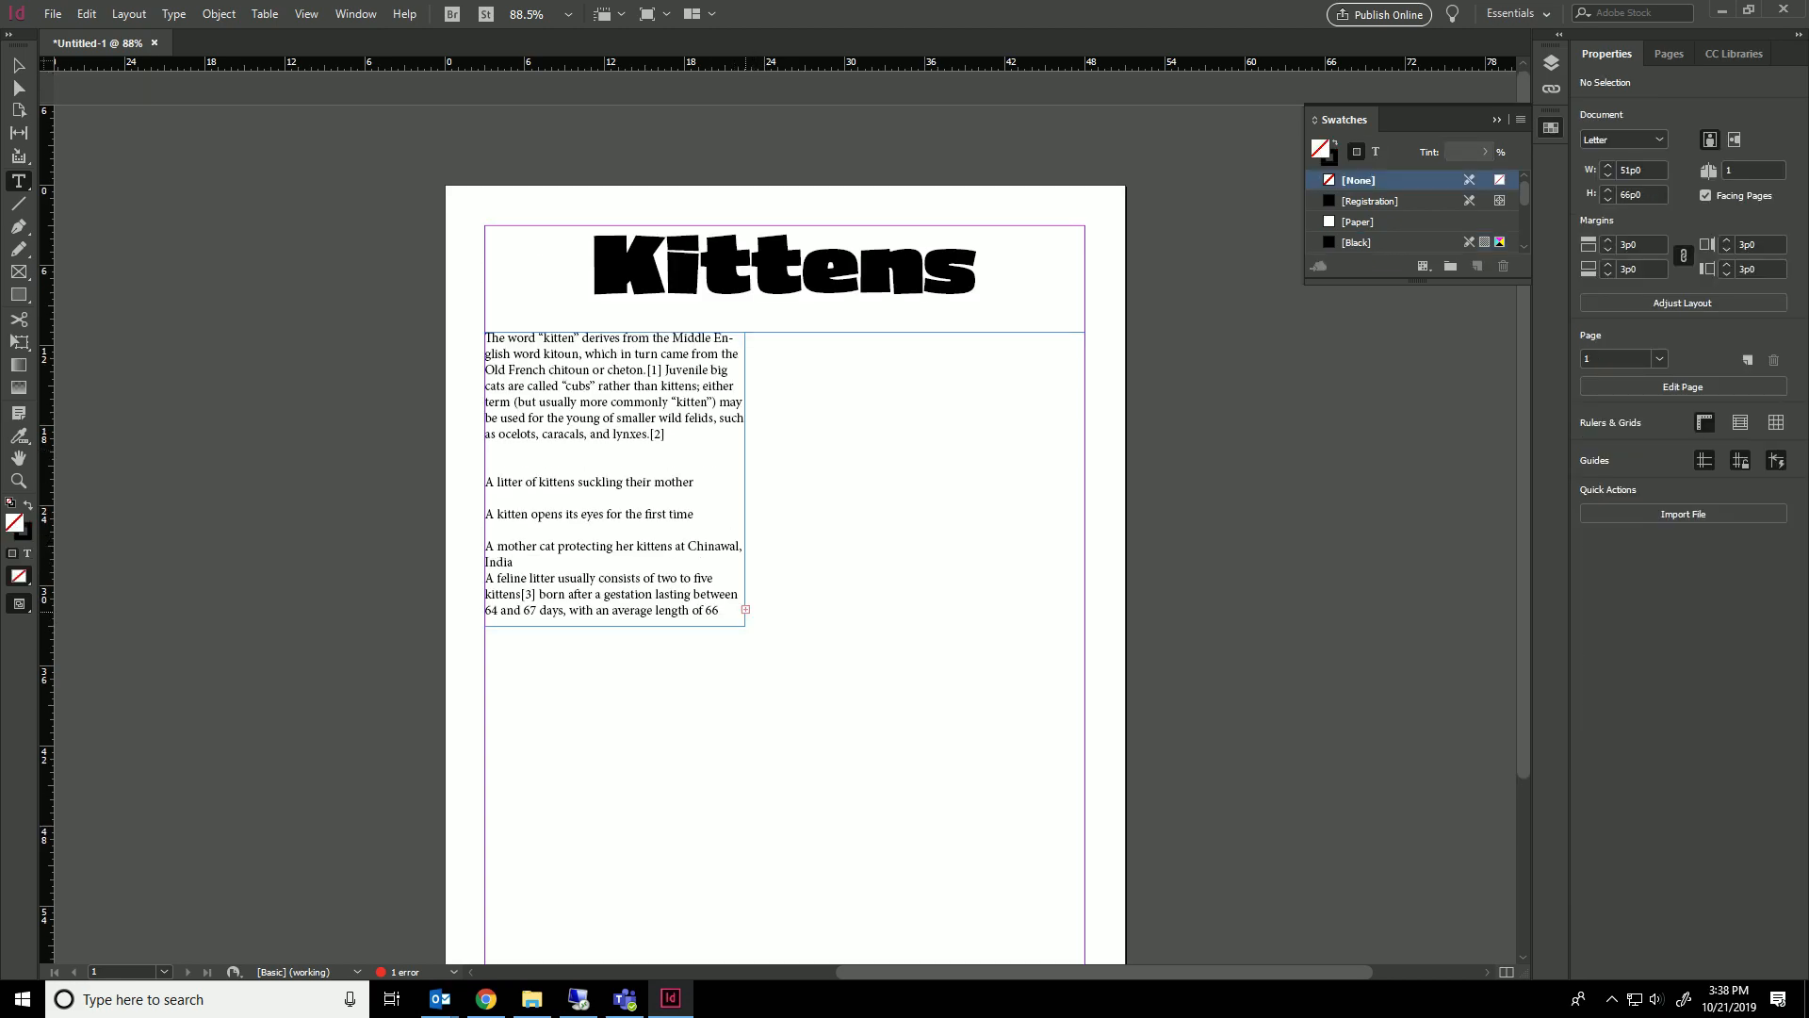
ctrl+click(748, 610)
click(747, 611)
drag(752, 332, 1084, 626)
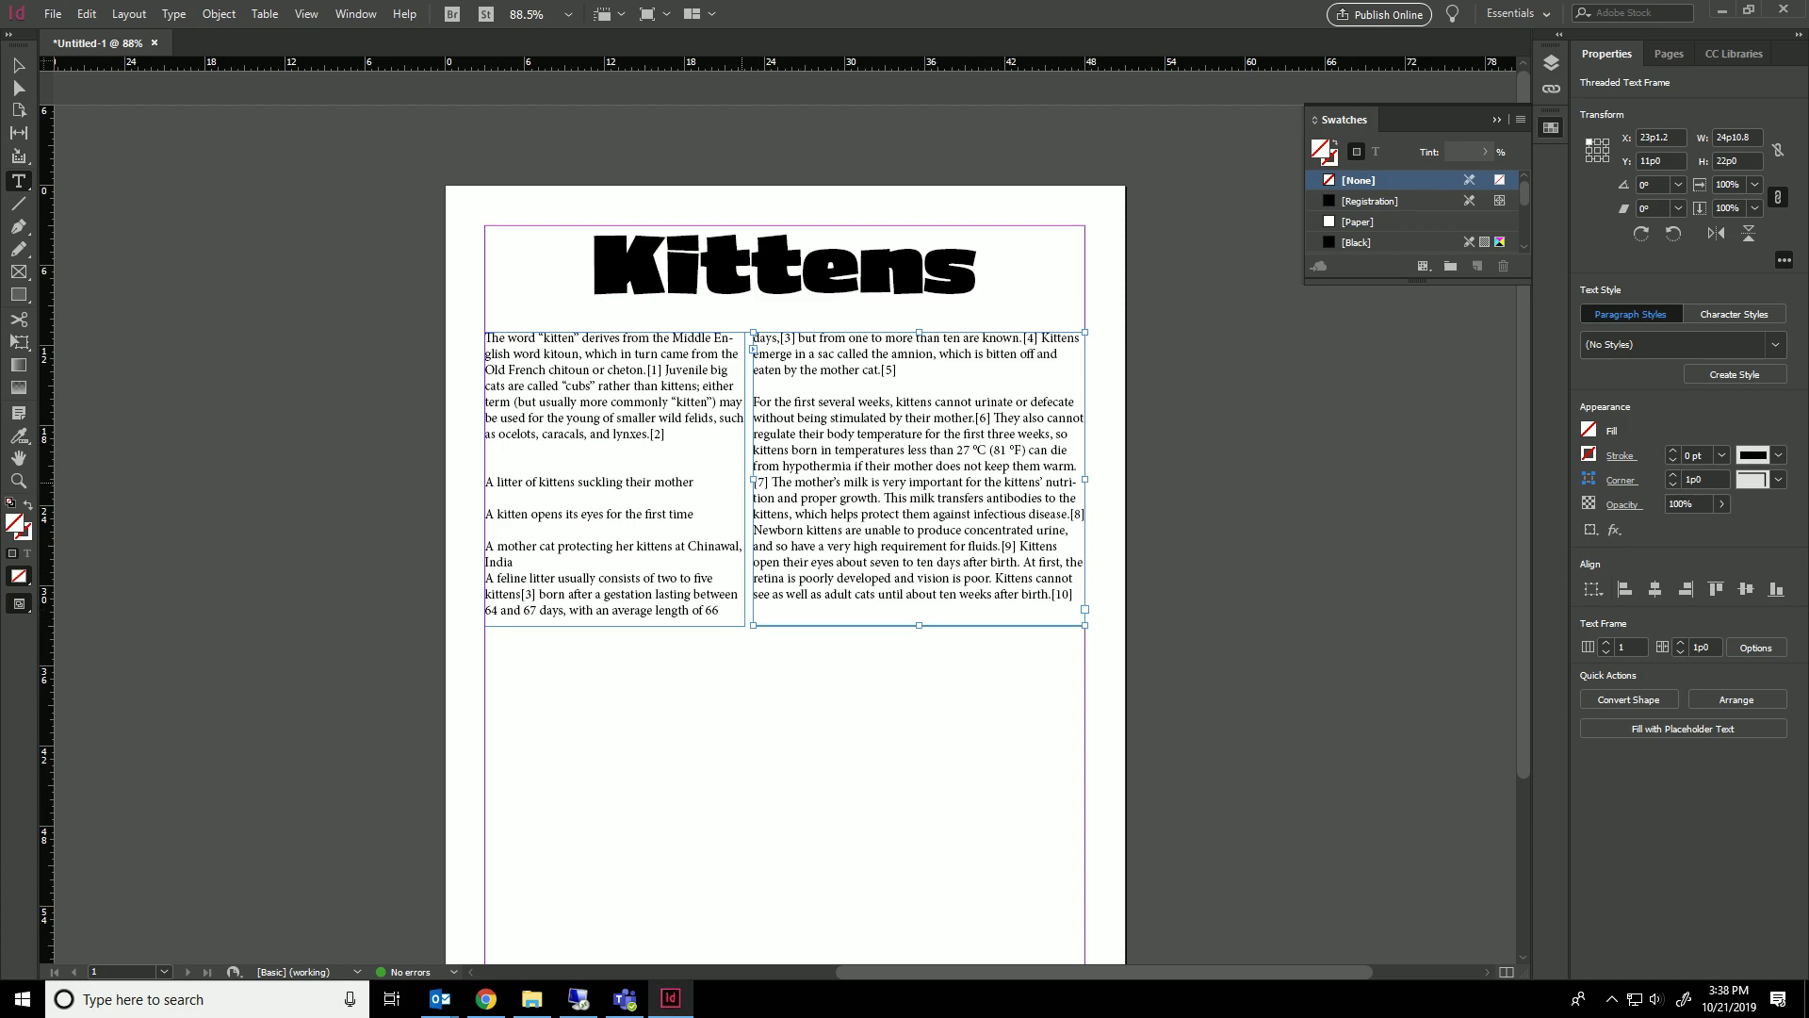
Try narrowing the second threaded frame to about 11p6 from its left edge, and undo the resize.
click(18, 65)
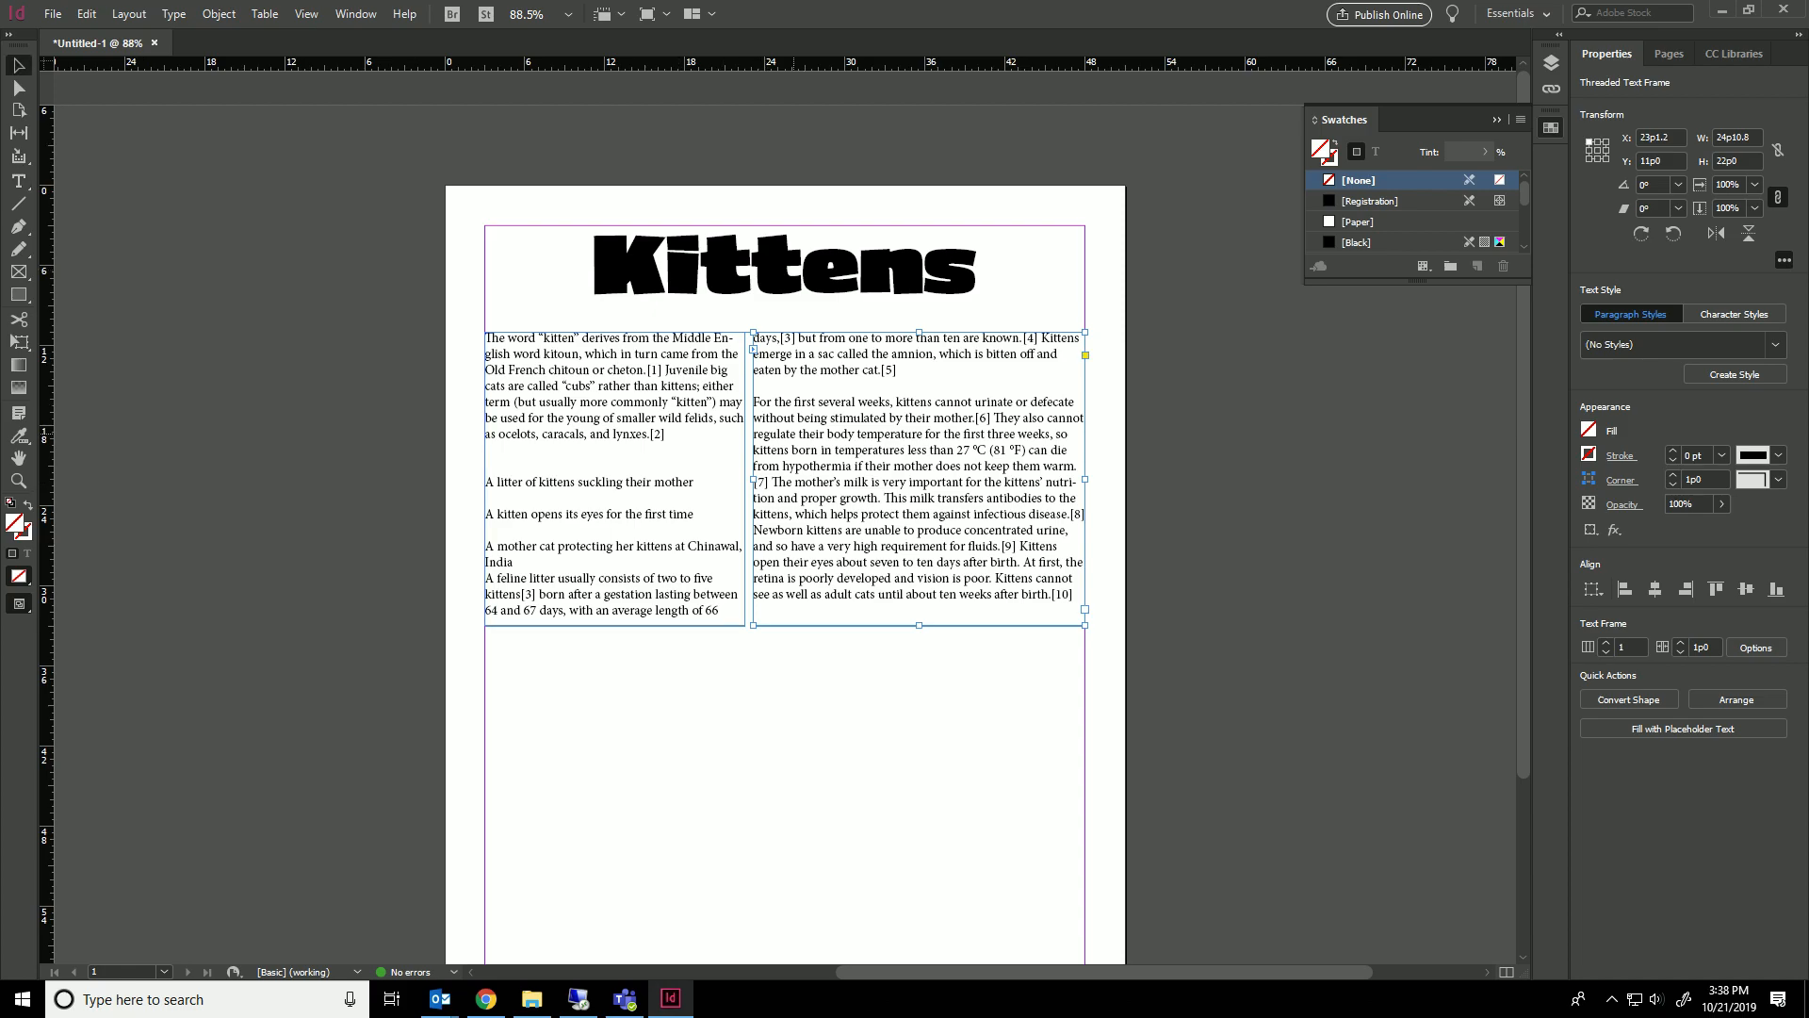
drag(753, 479, 931, 479)
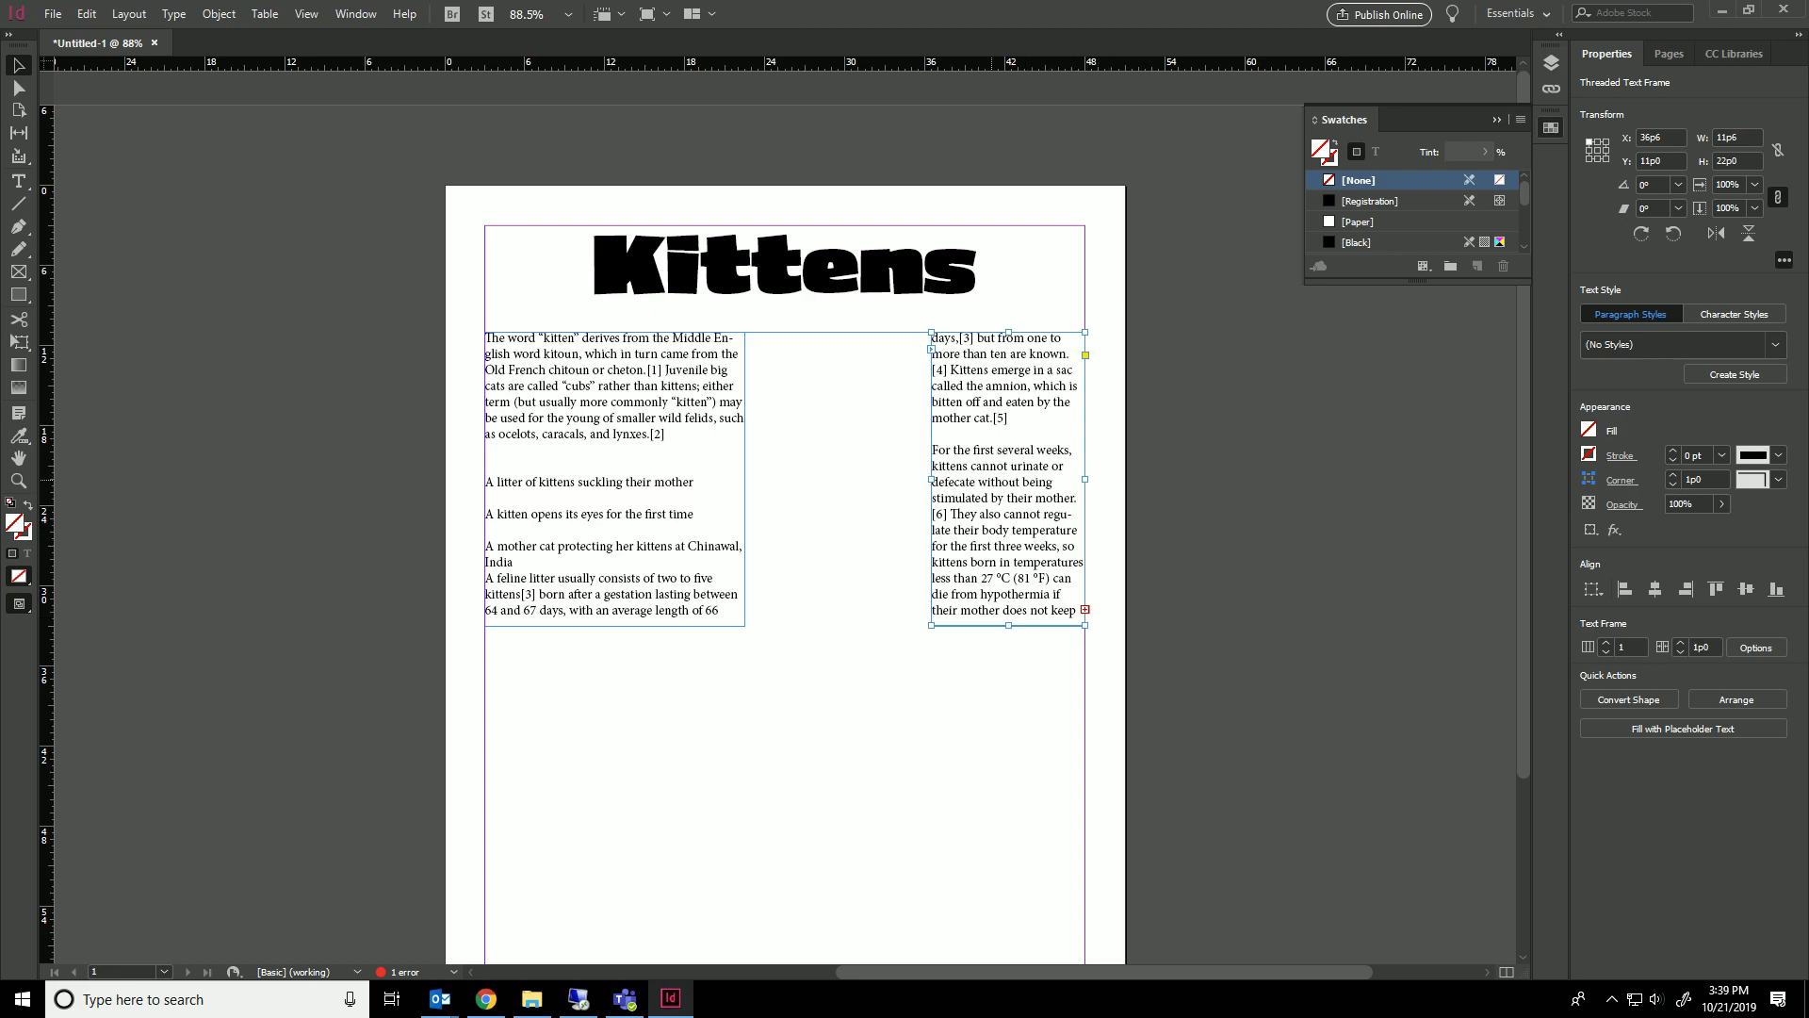
key(ctrl+z)
Move the second threaded text frame lower on the page and delete it.
drag(901, 454, 722, 721)
scroll(641, 824, down, 1)
key(Delete)
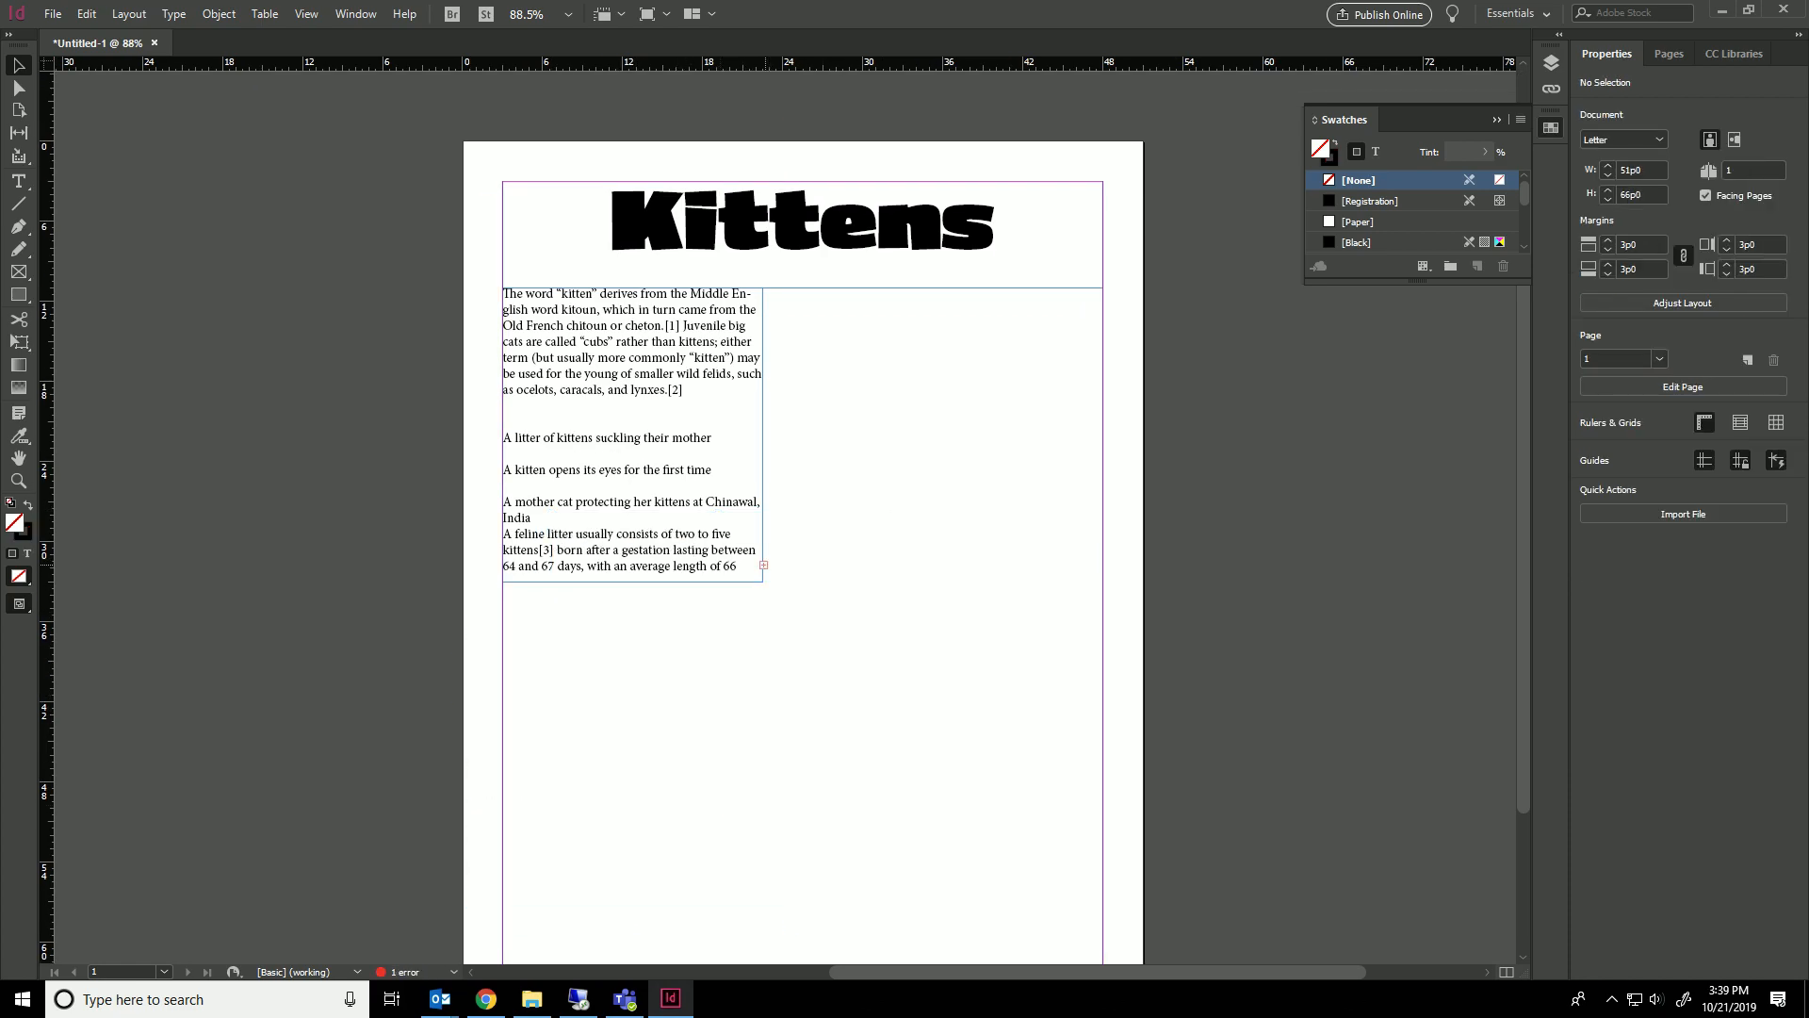
Thread the article's overset text from the first frame into a second frame about 14p8 by 22p0 beside it.
click(762, 564)
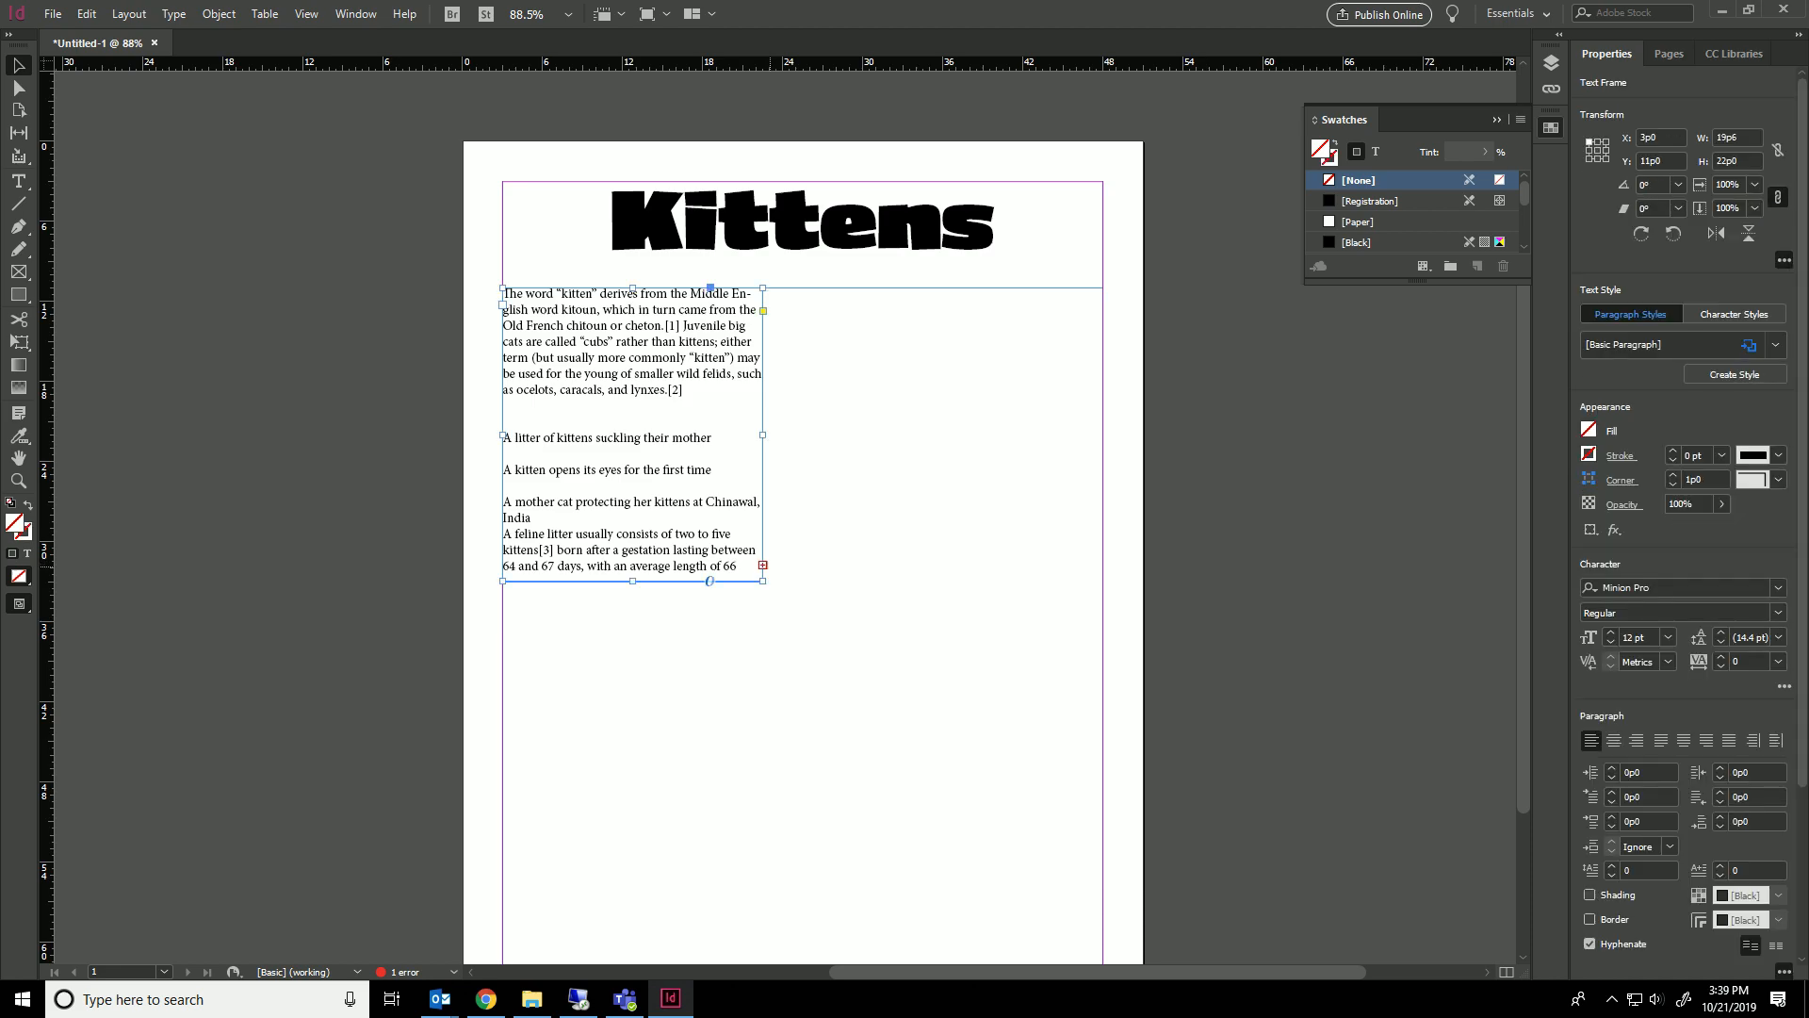
click(762, 565)
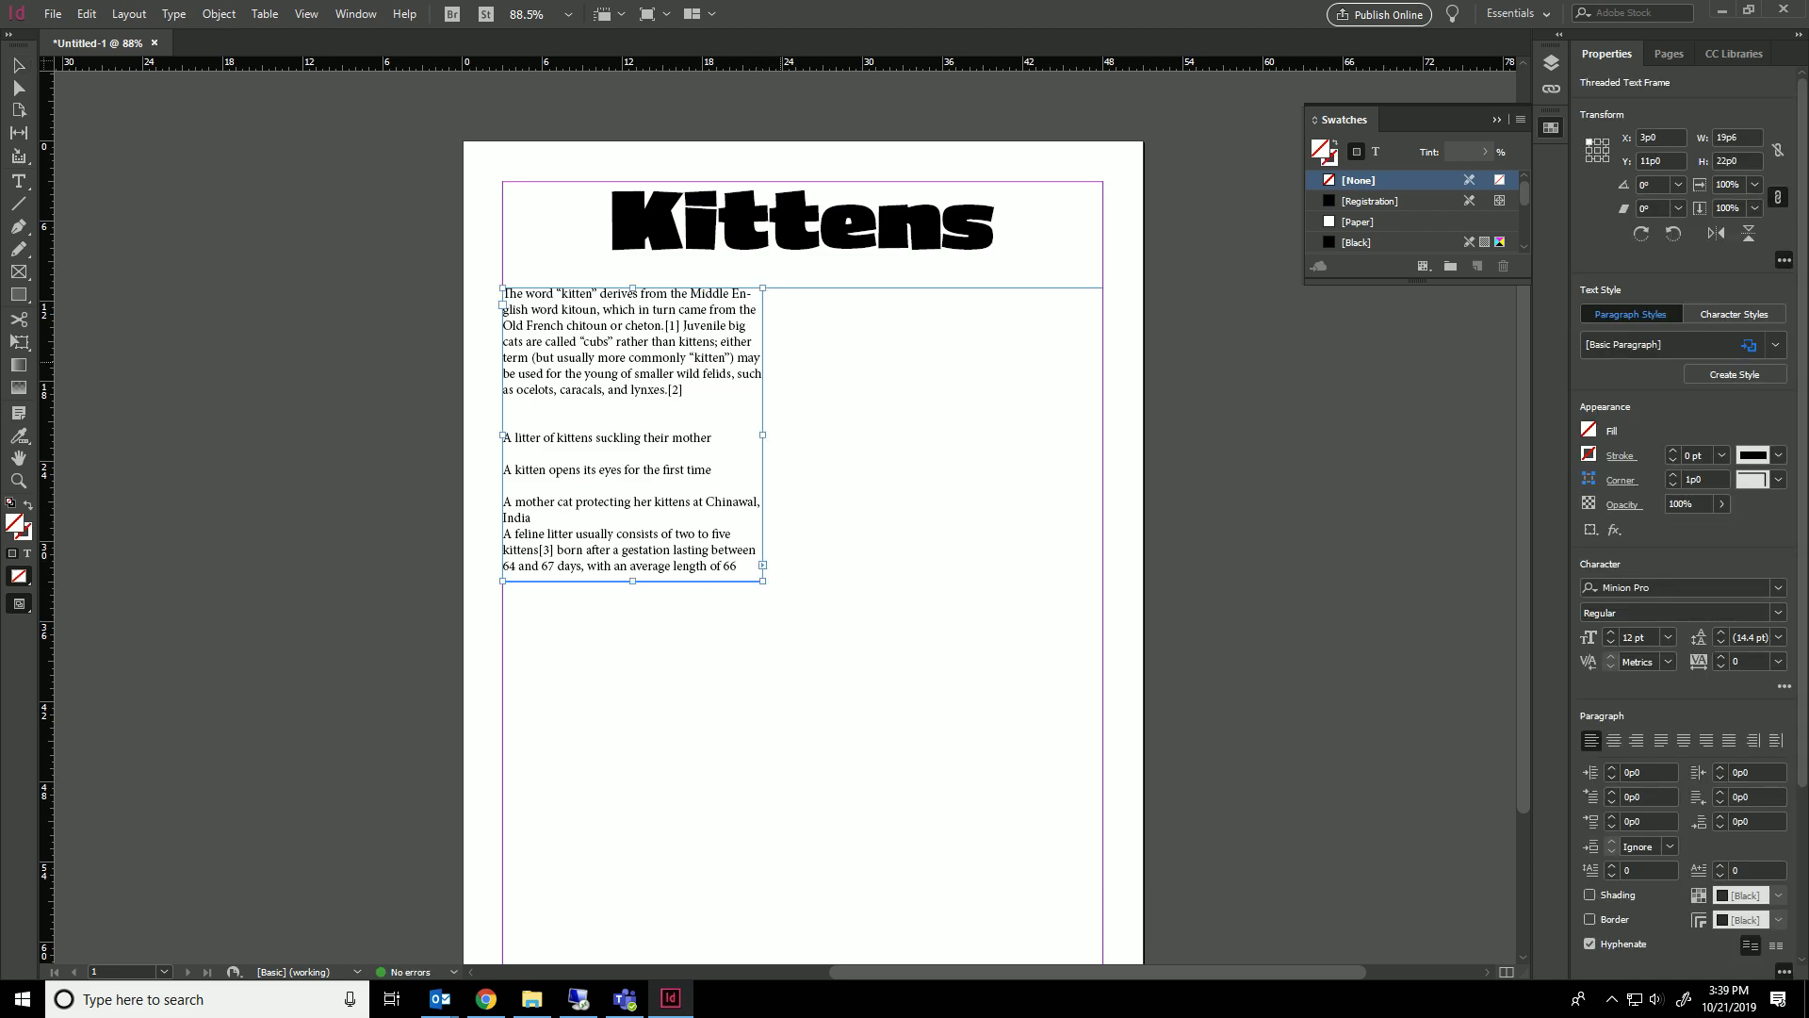
key(Escape)
key(ctrl+z)
drag(772, 288, 968, 581)
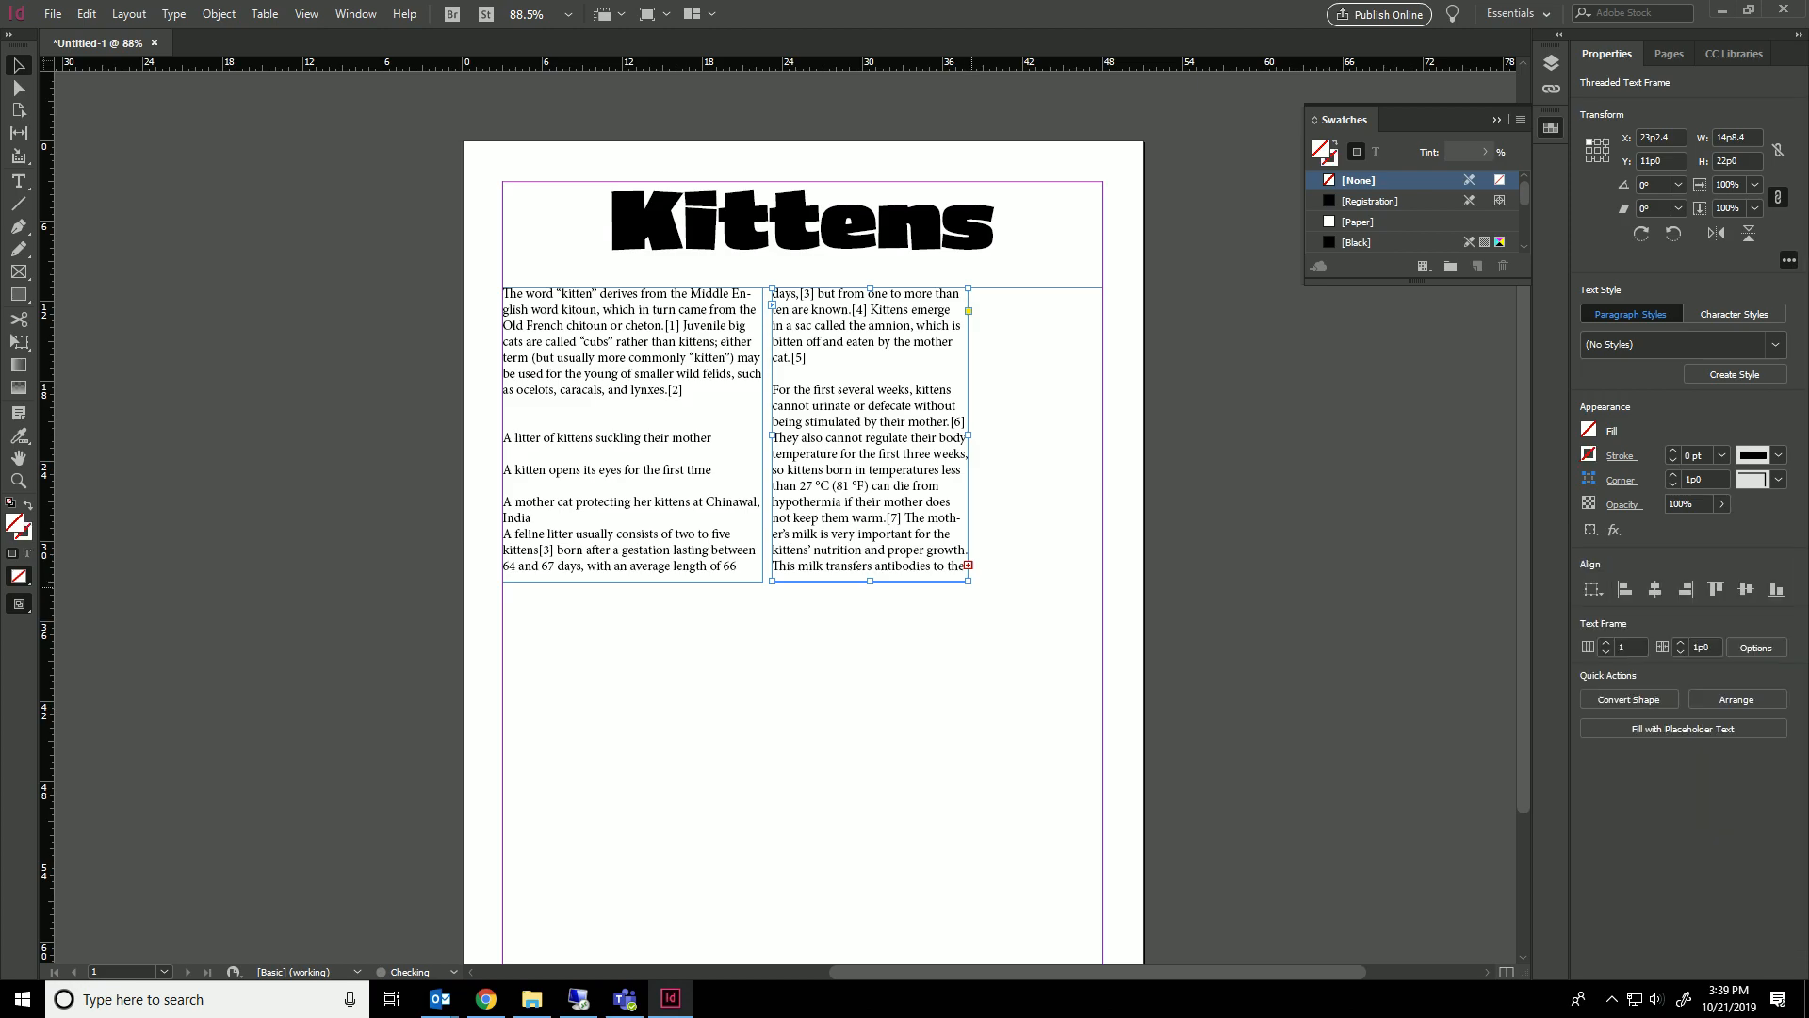
Thread the remaining text into a third frame about 9p5 by 22p0 ending at the right margin, and delete both added frames.
click(969, 565)
drag(975, 289, 1103, 582)
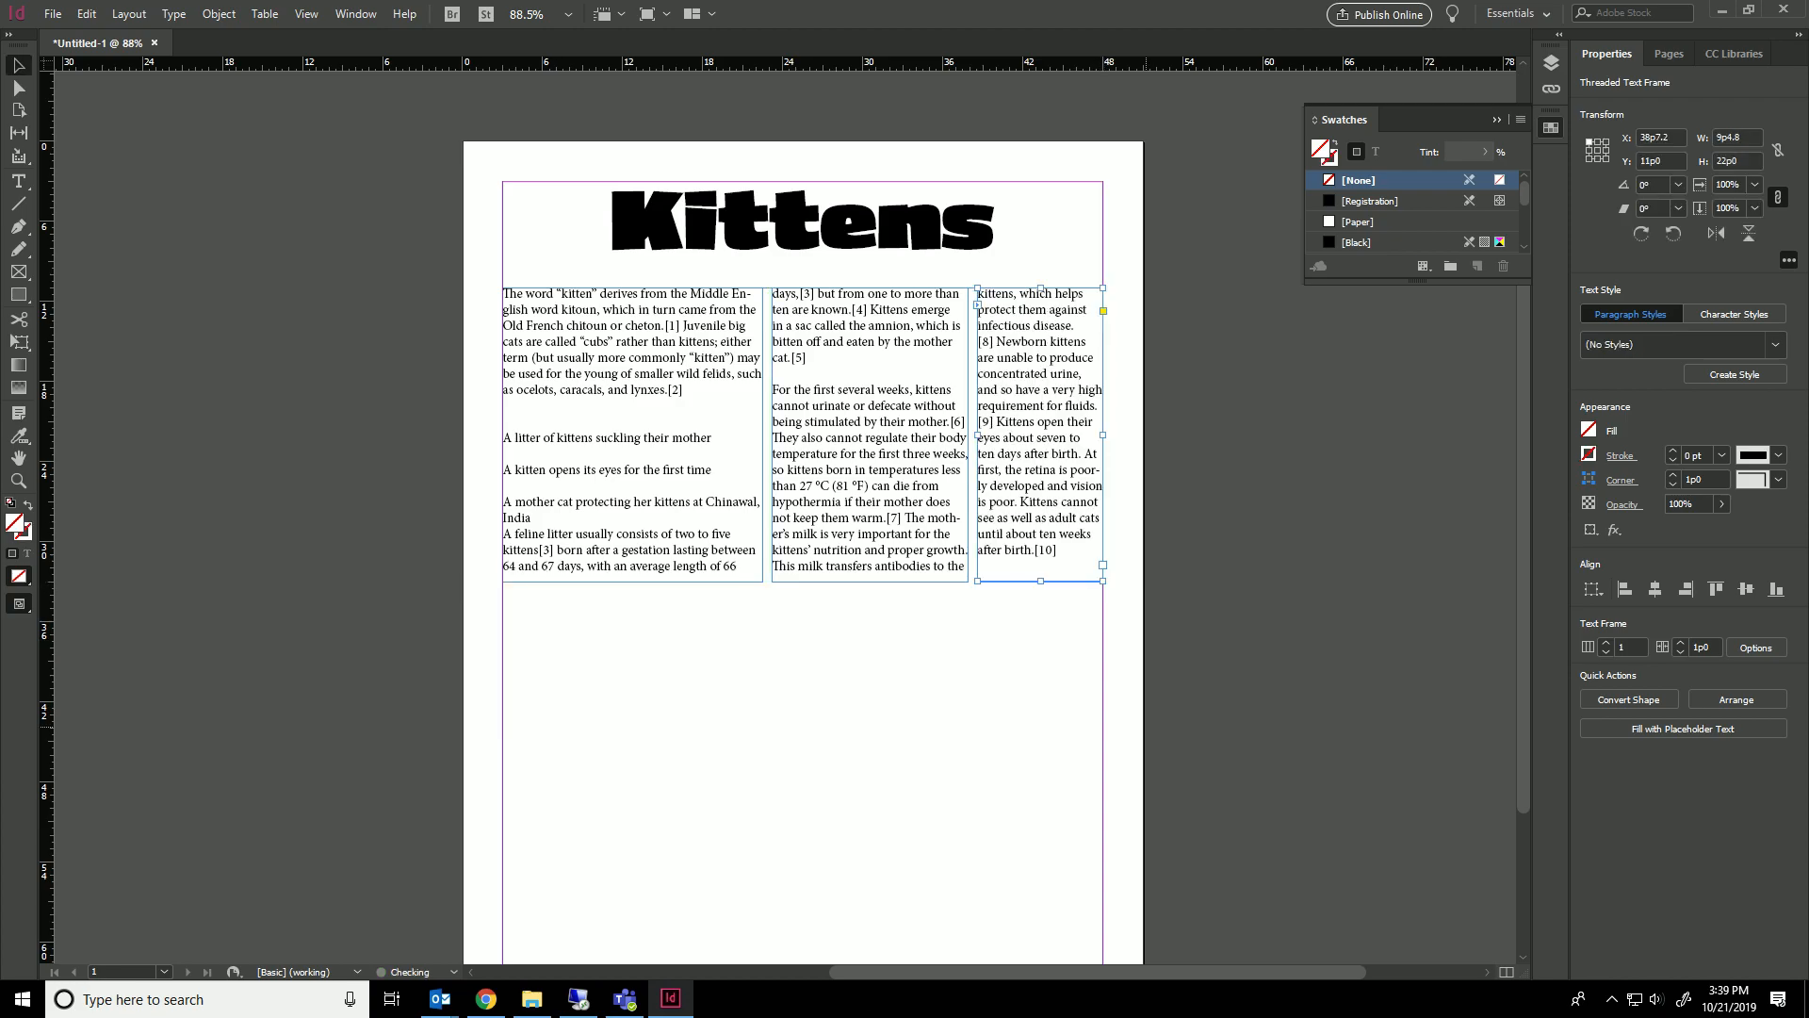
shift+click(870, 434)
key(Delete)
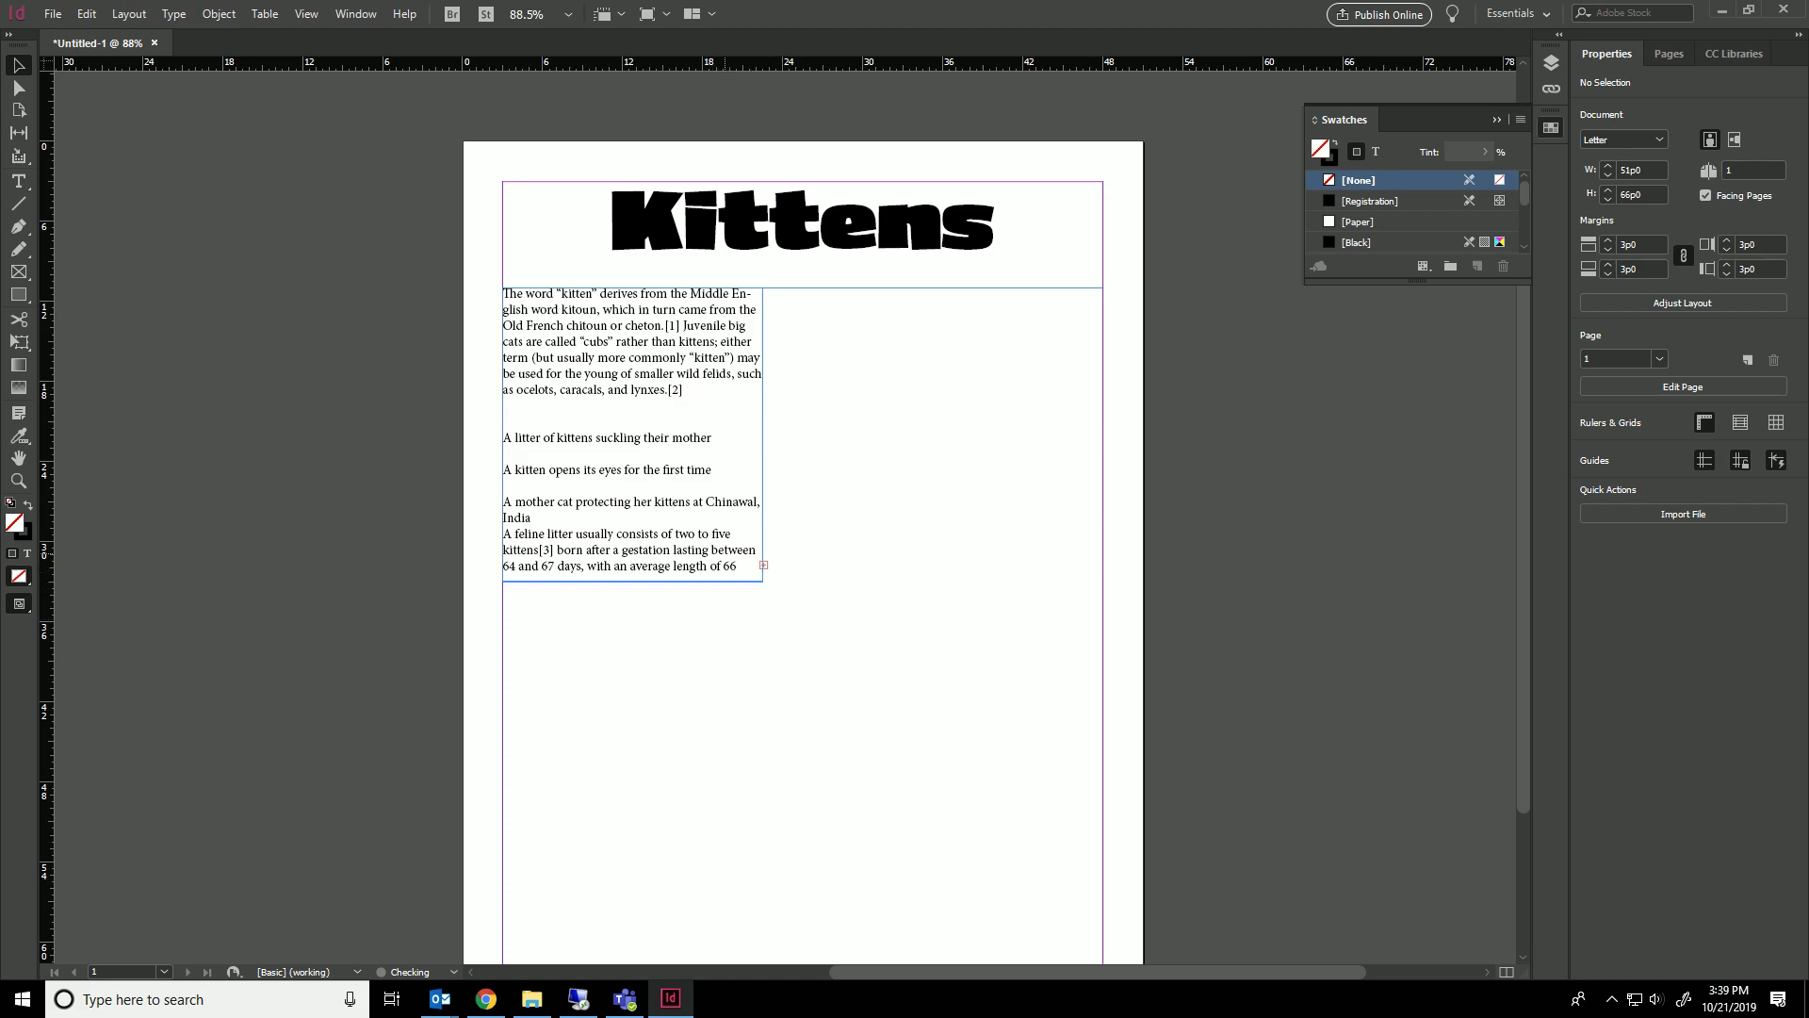
Draw a rectangle about 24p11 by 22p0 from beside the text frame to the right margin, and fill it with teal.
click(18, 294)
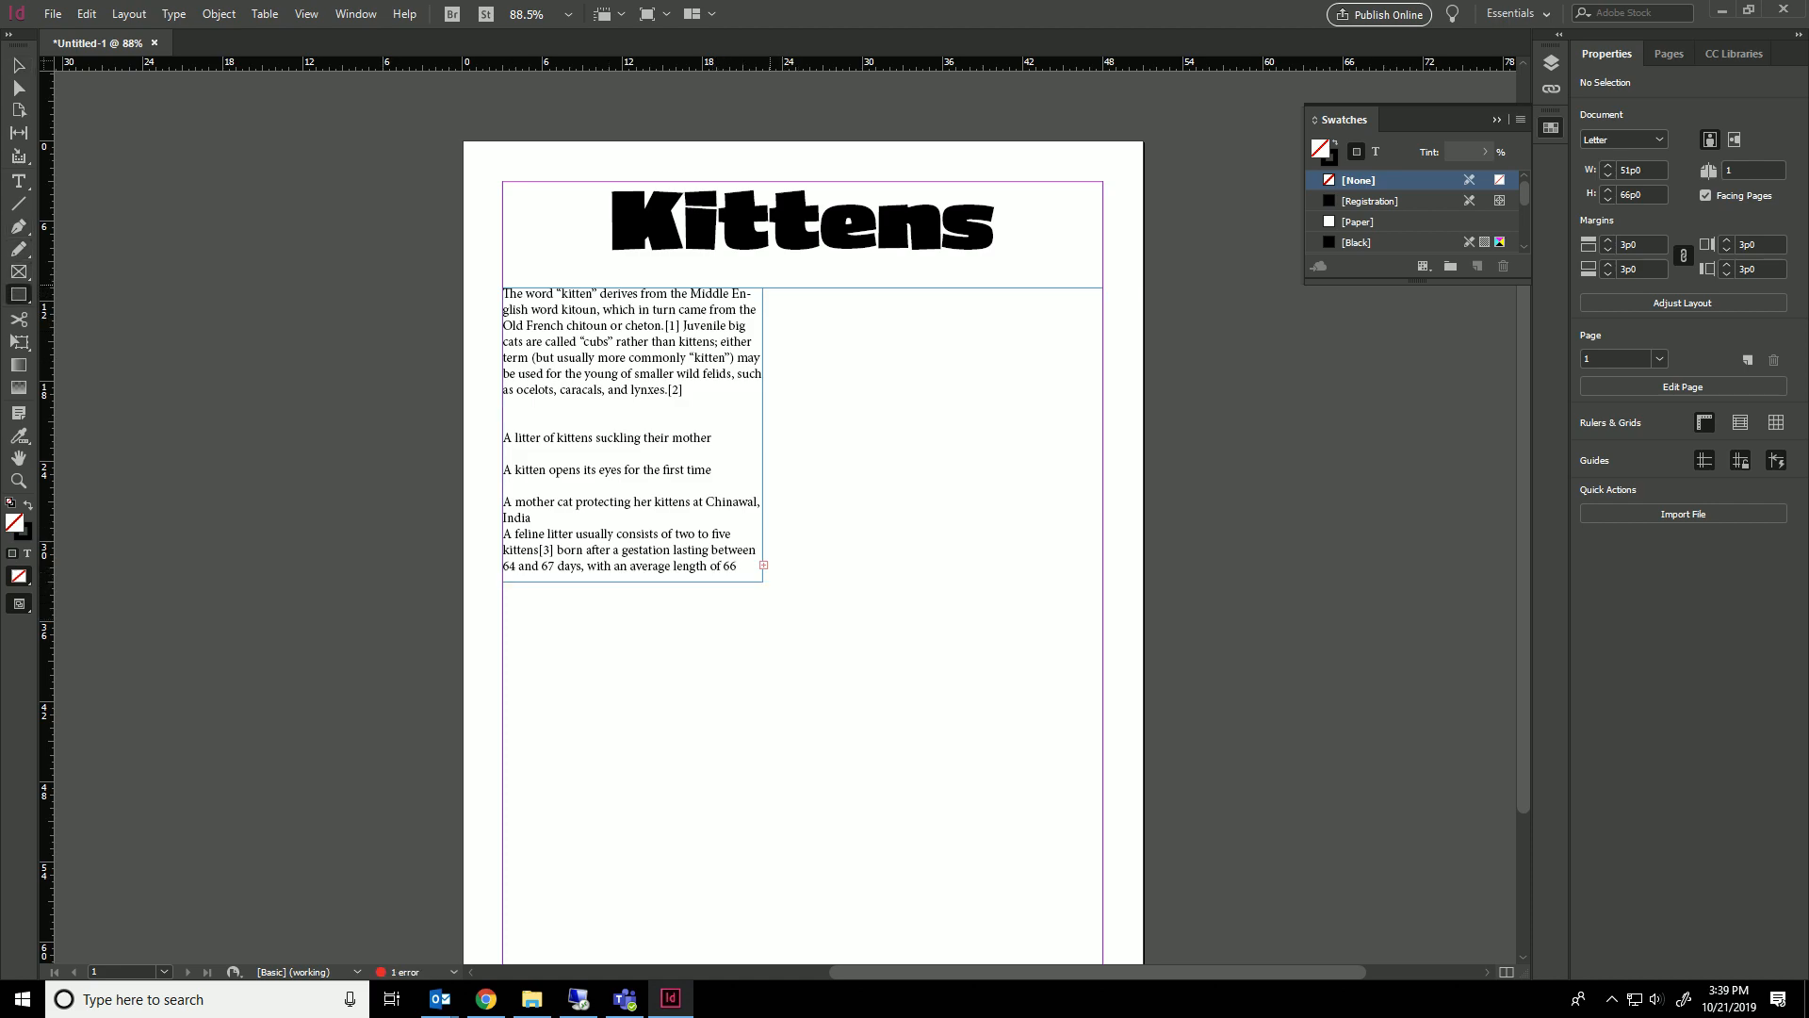
drag(769, 288, 1102, 582)
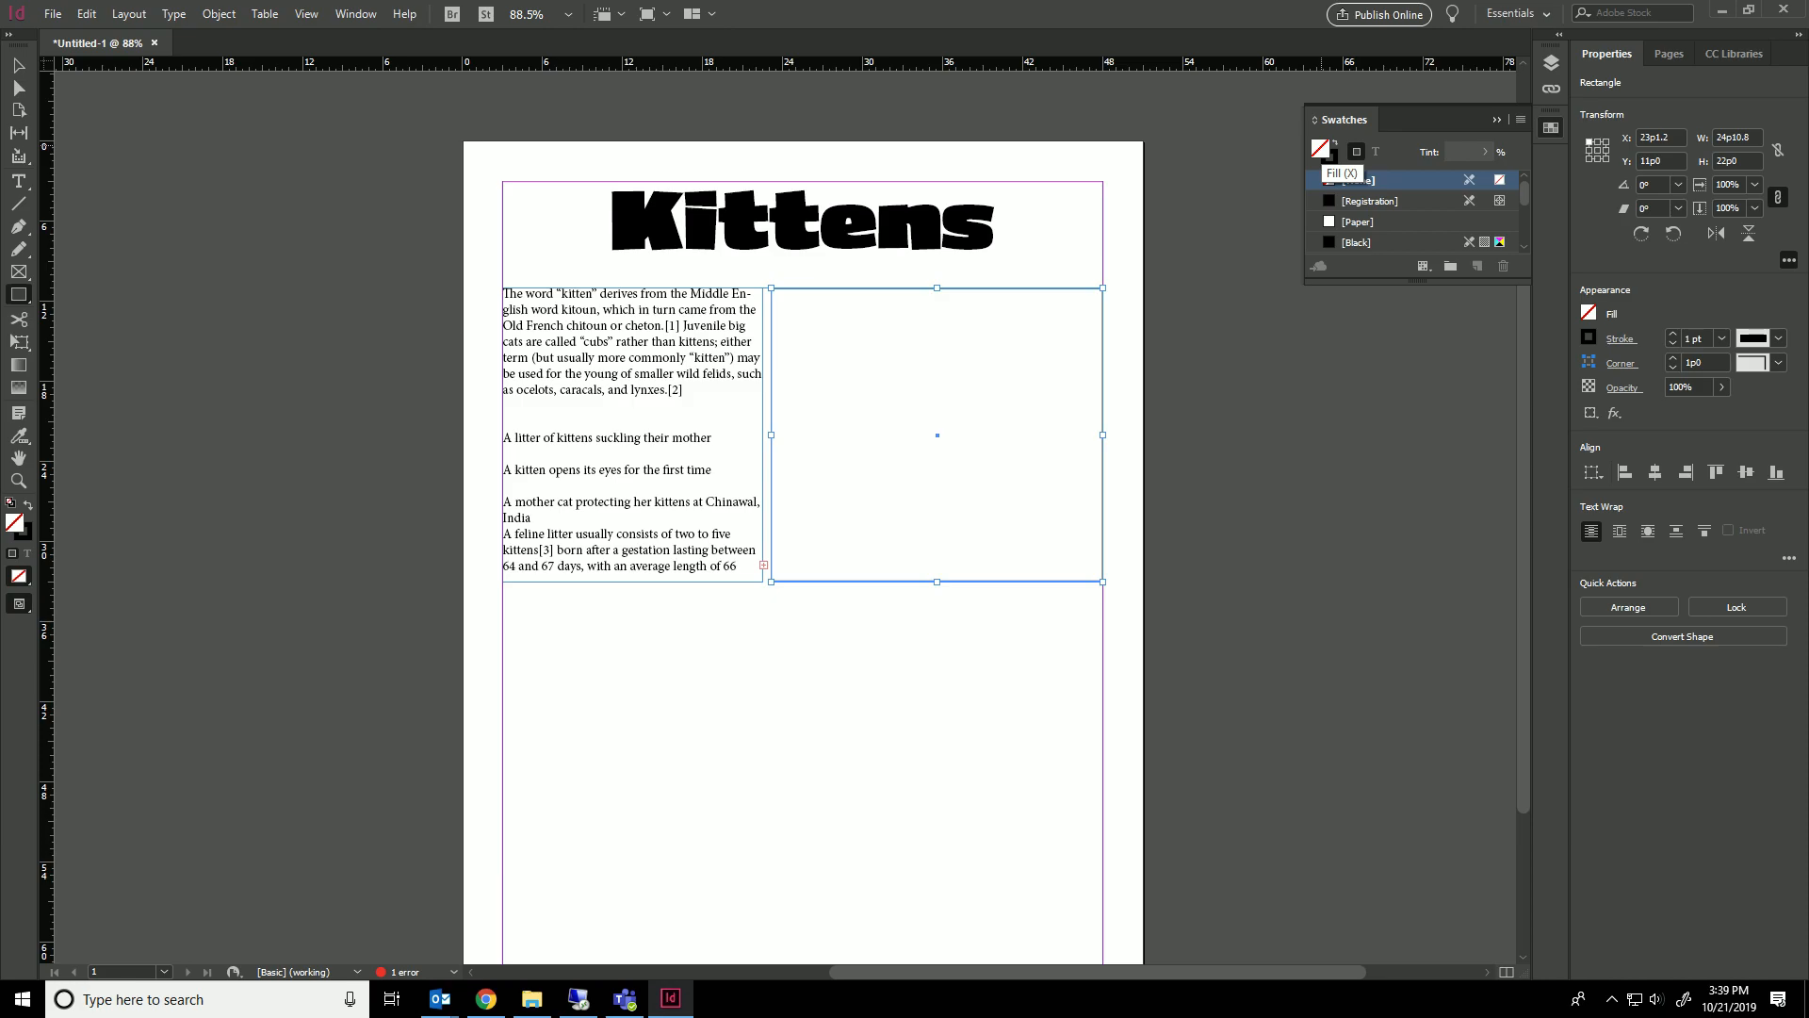
double_click(14, 522)
click(788, 500)
click(1083, 368)
click(18, 65)
key(ctrl+shift+a)
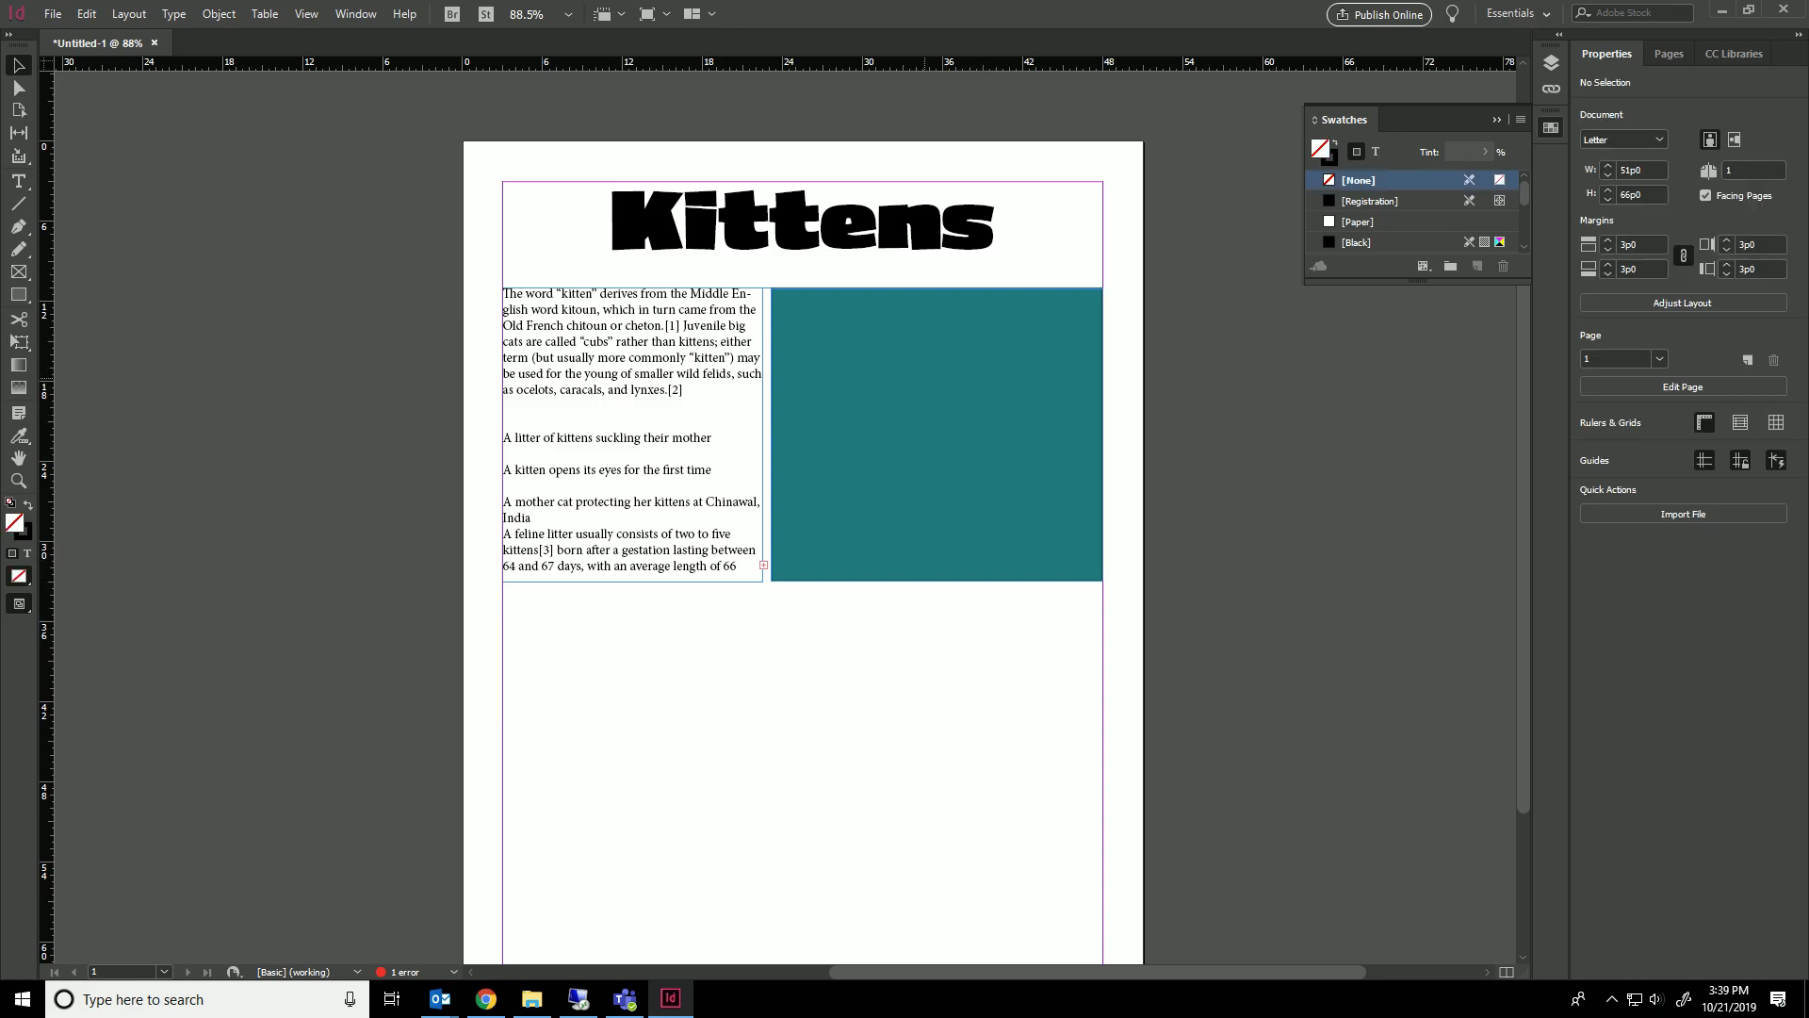
Duplicate the teal rectangle to just below the first text frame, aligned with the left margin at about Y 33p10.
scroll(801, 518, down, 3)
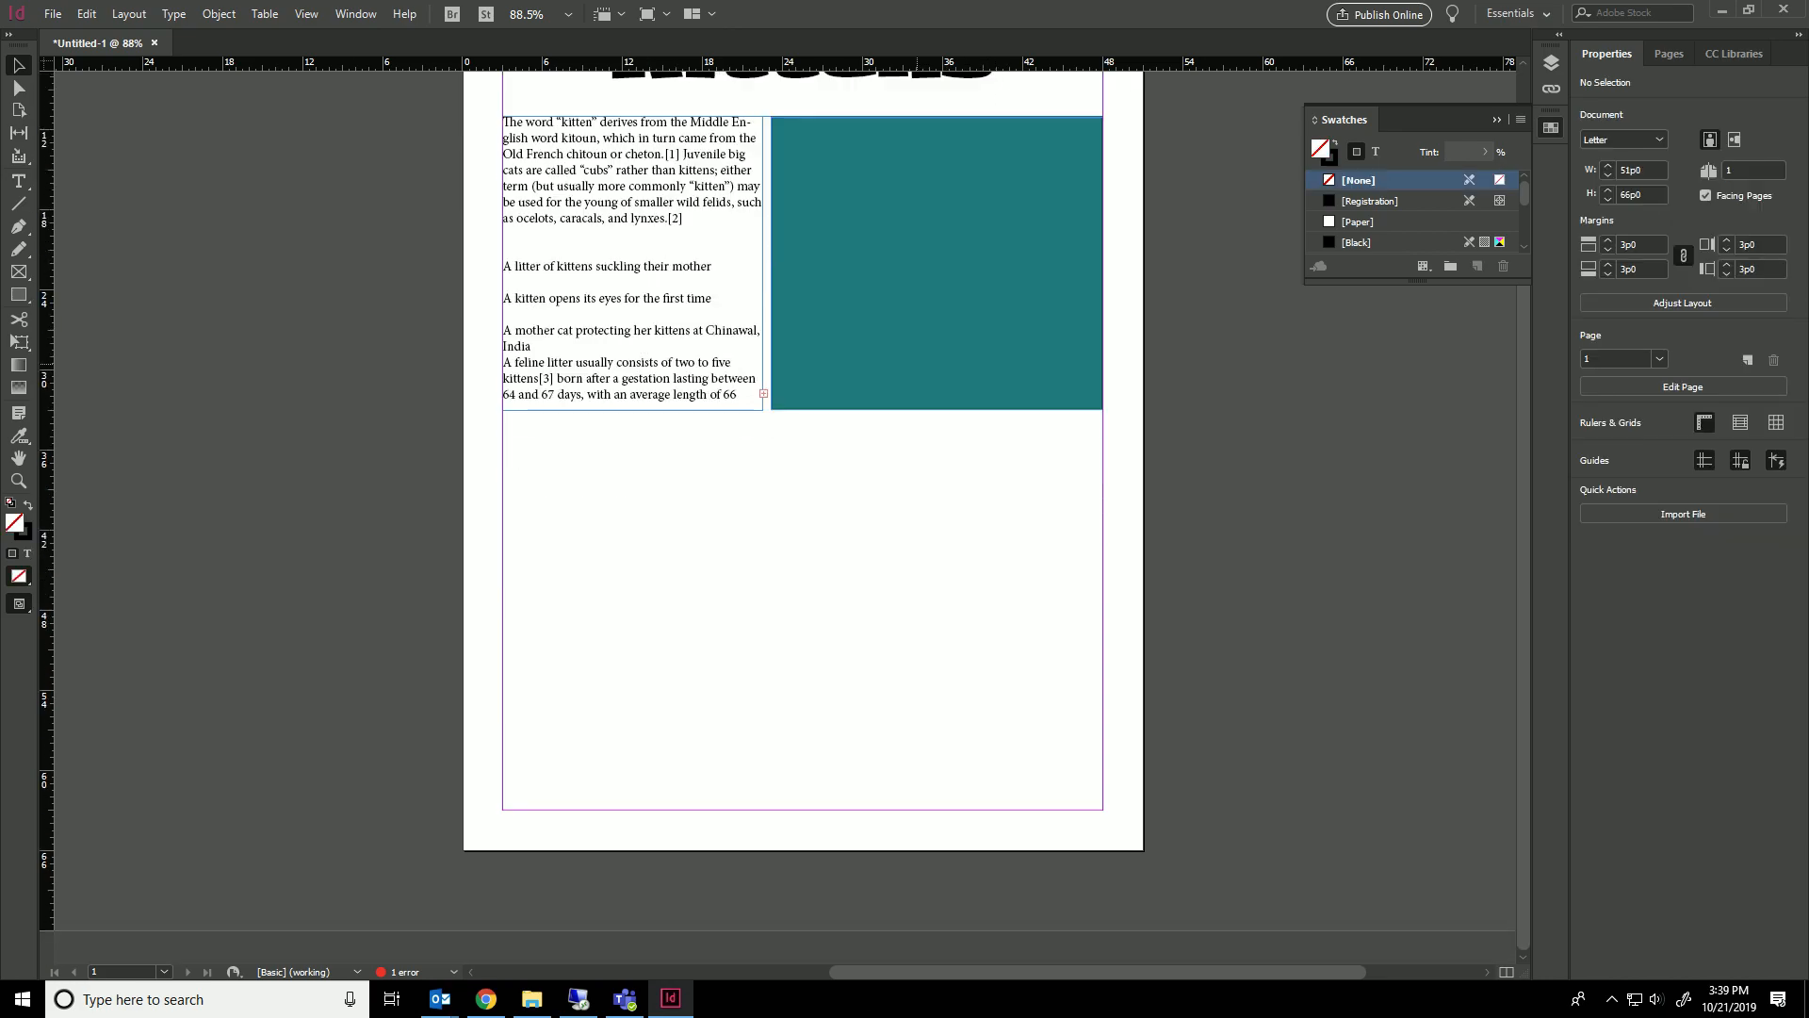
drag(936, 261, 668, 555)
key(shift+Down)
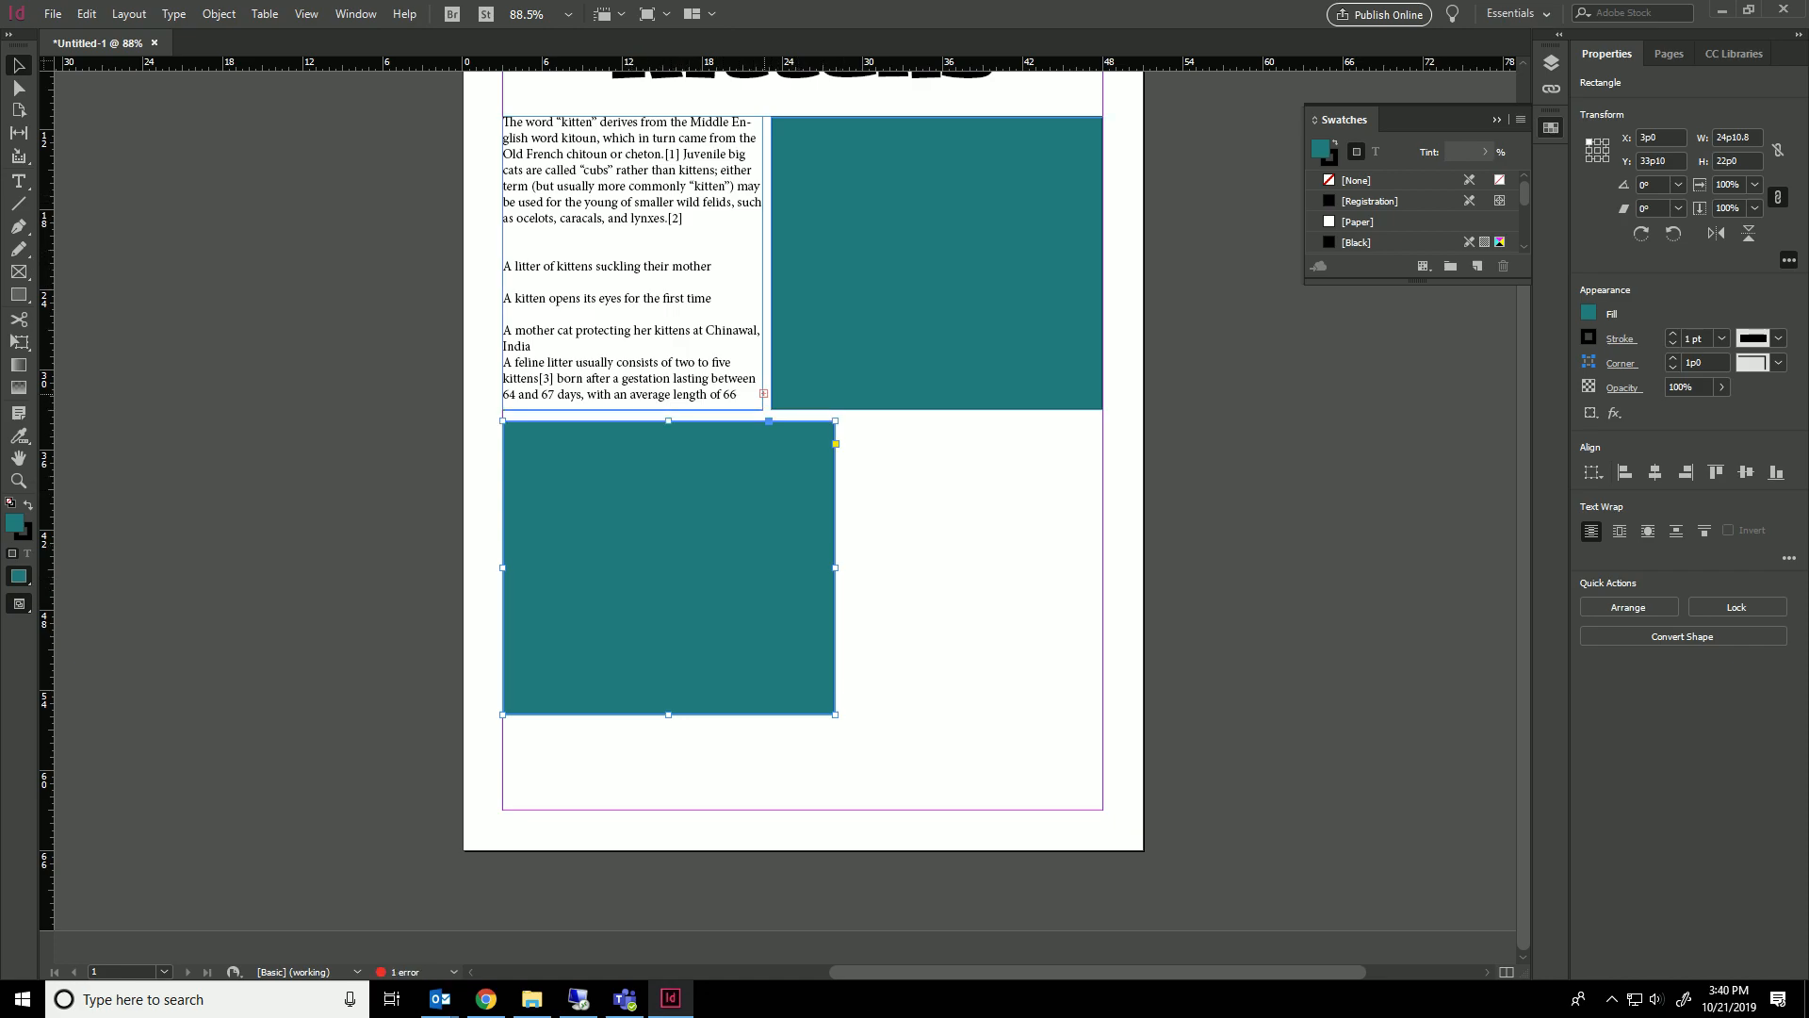
Thread the first frame's overset text into a frame about 19p5 by 22p0 between the lower teal rectangle and the right margin.
click(763, 394)
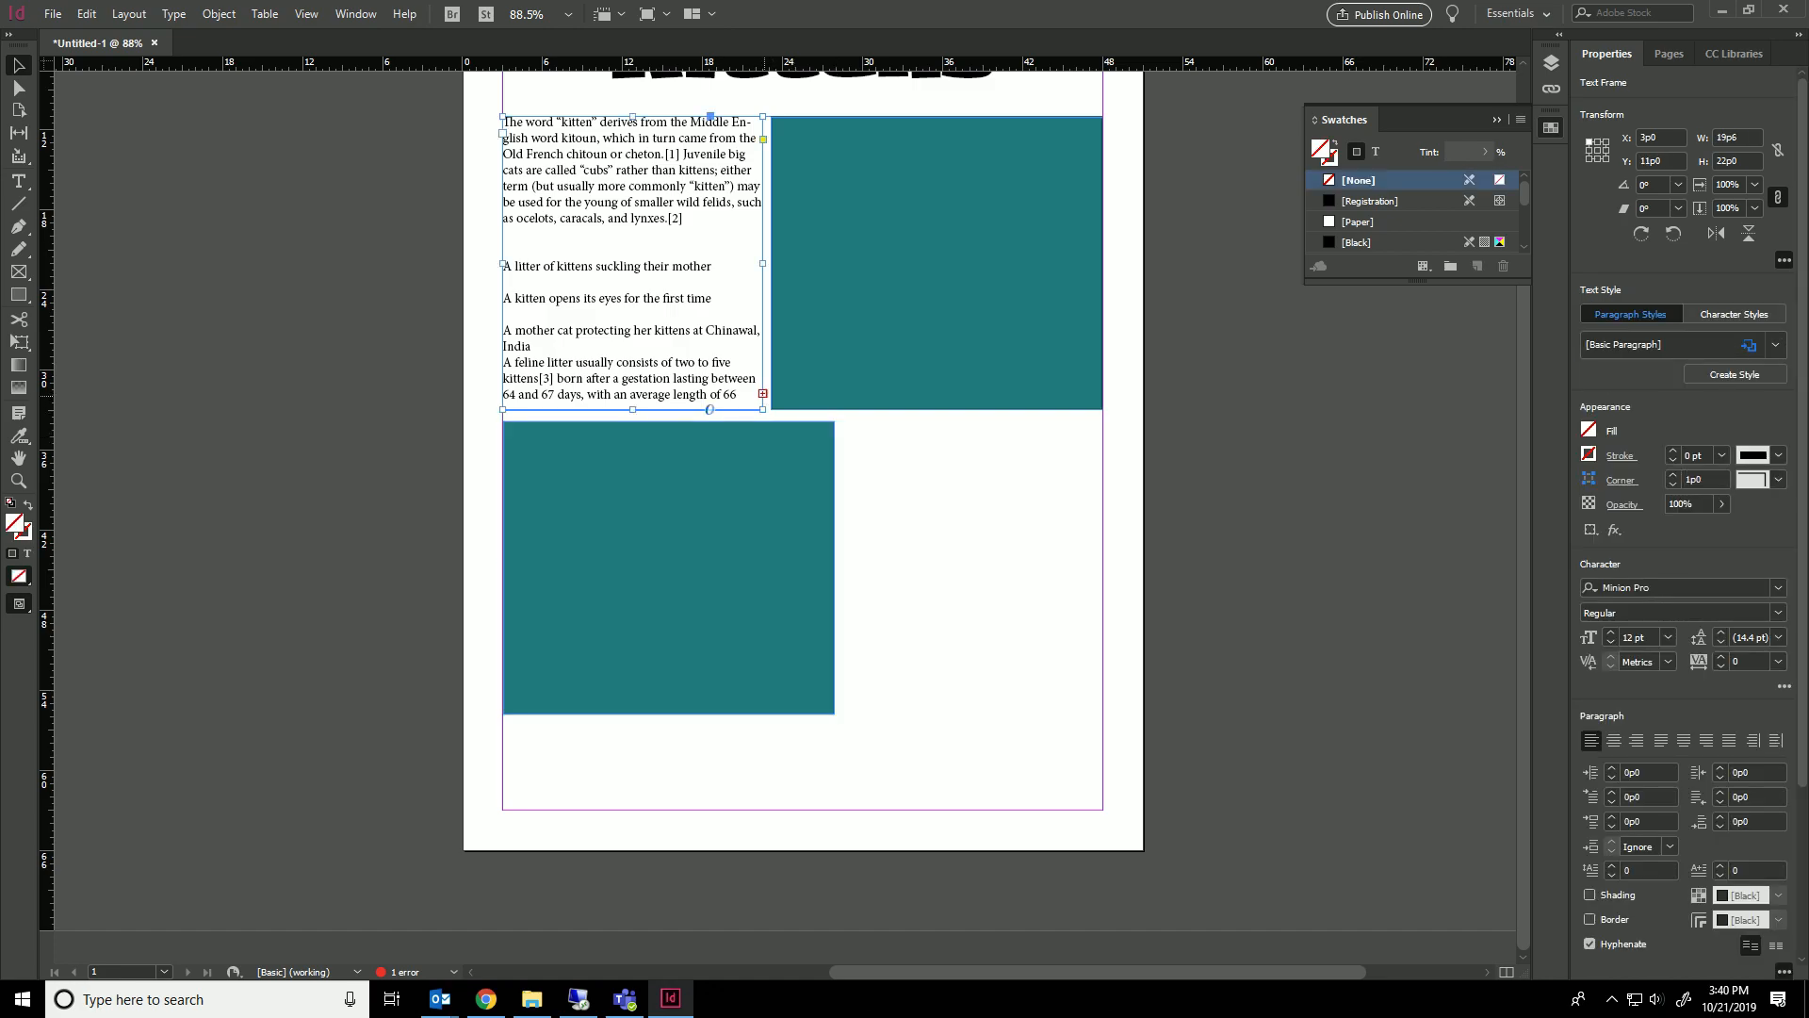
click(764, 394)
drag(843, 420, 1097, 719)
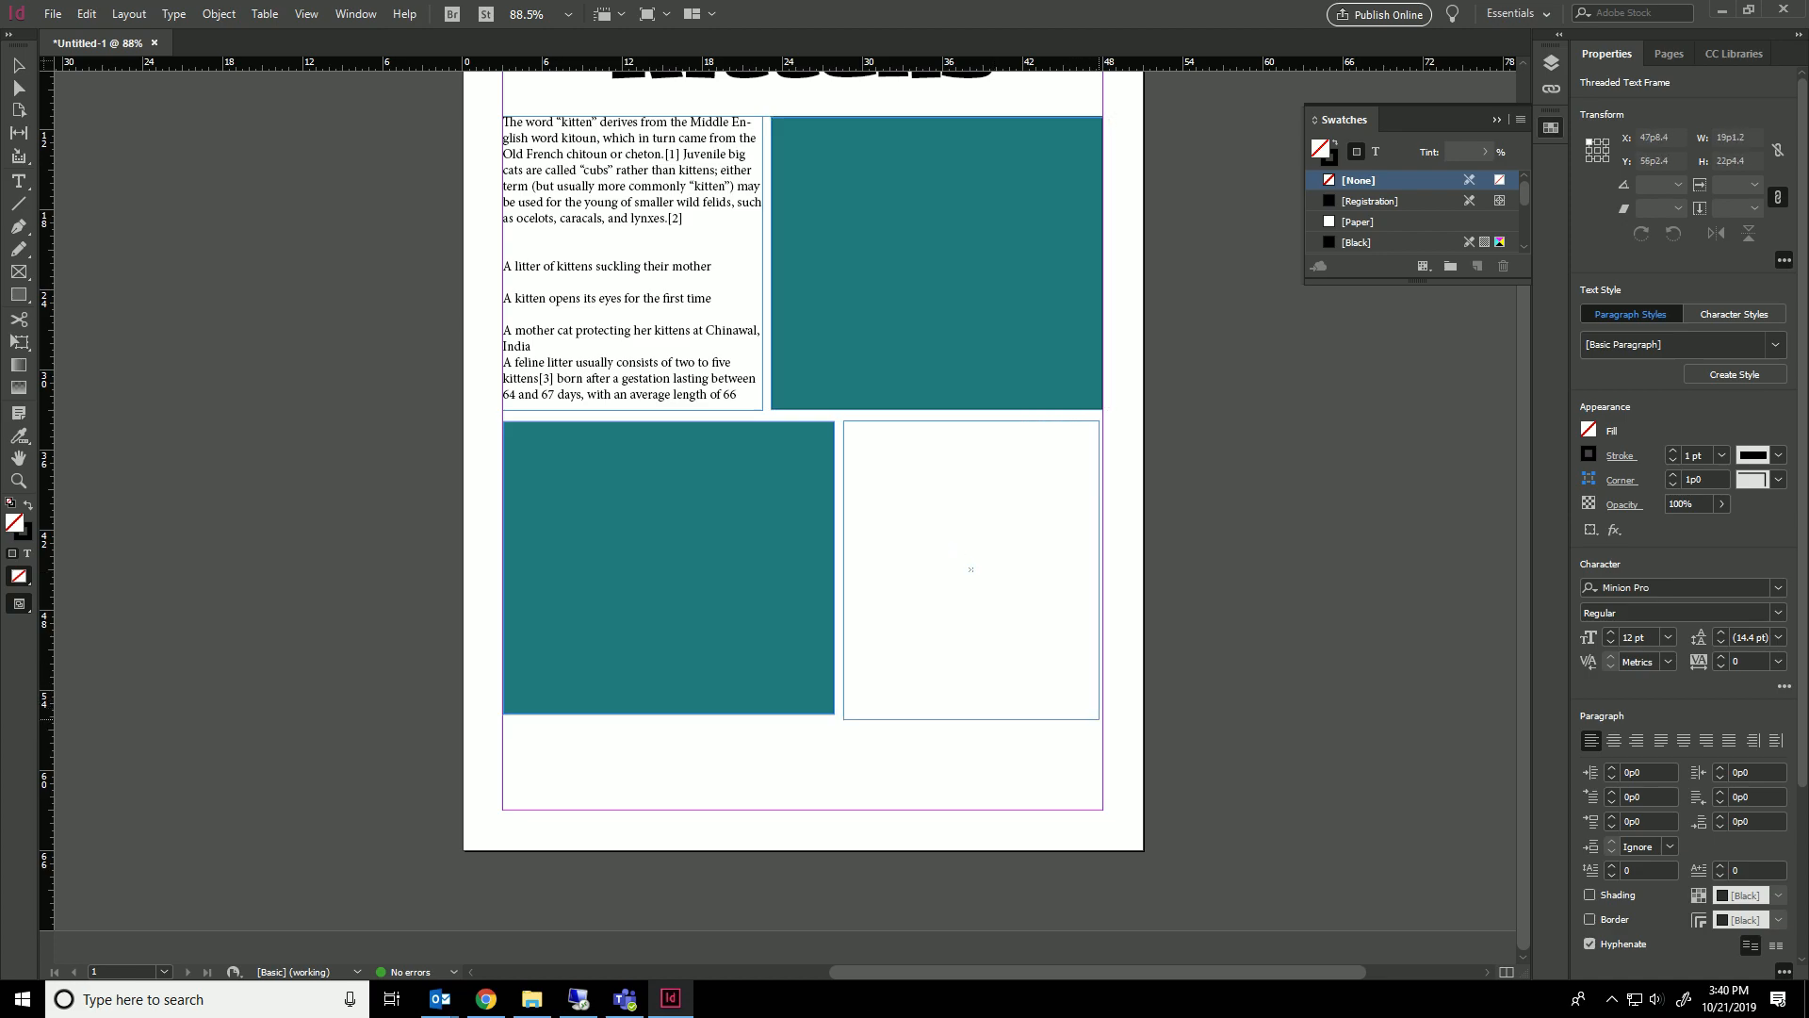
drag(970, 569, 973, 566)
drag(1103, 715, 1102, 715)
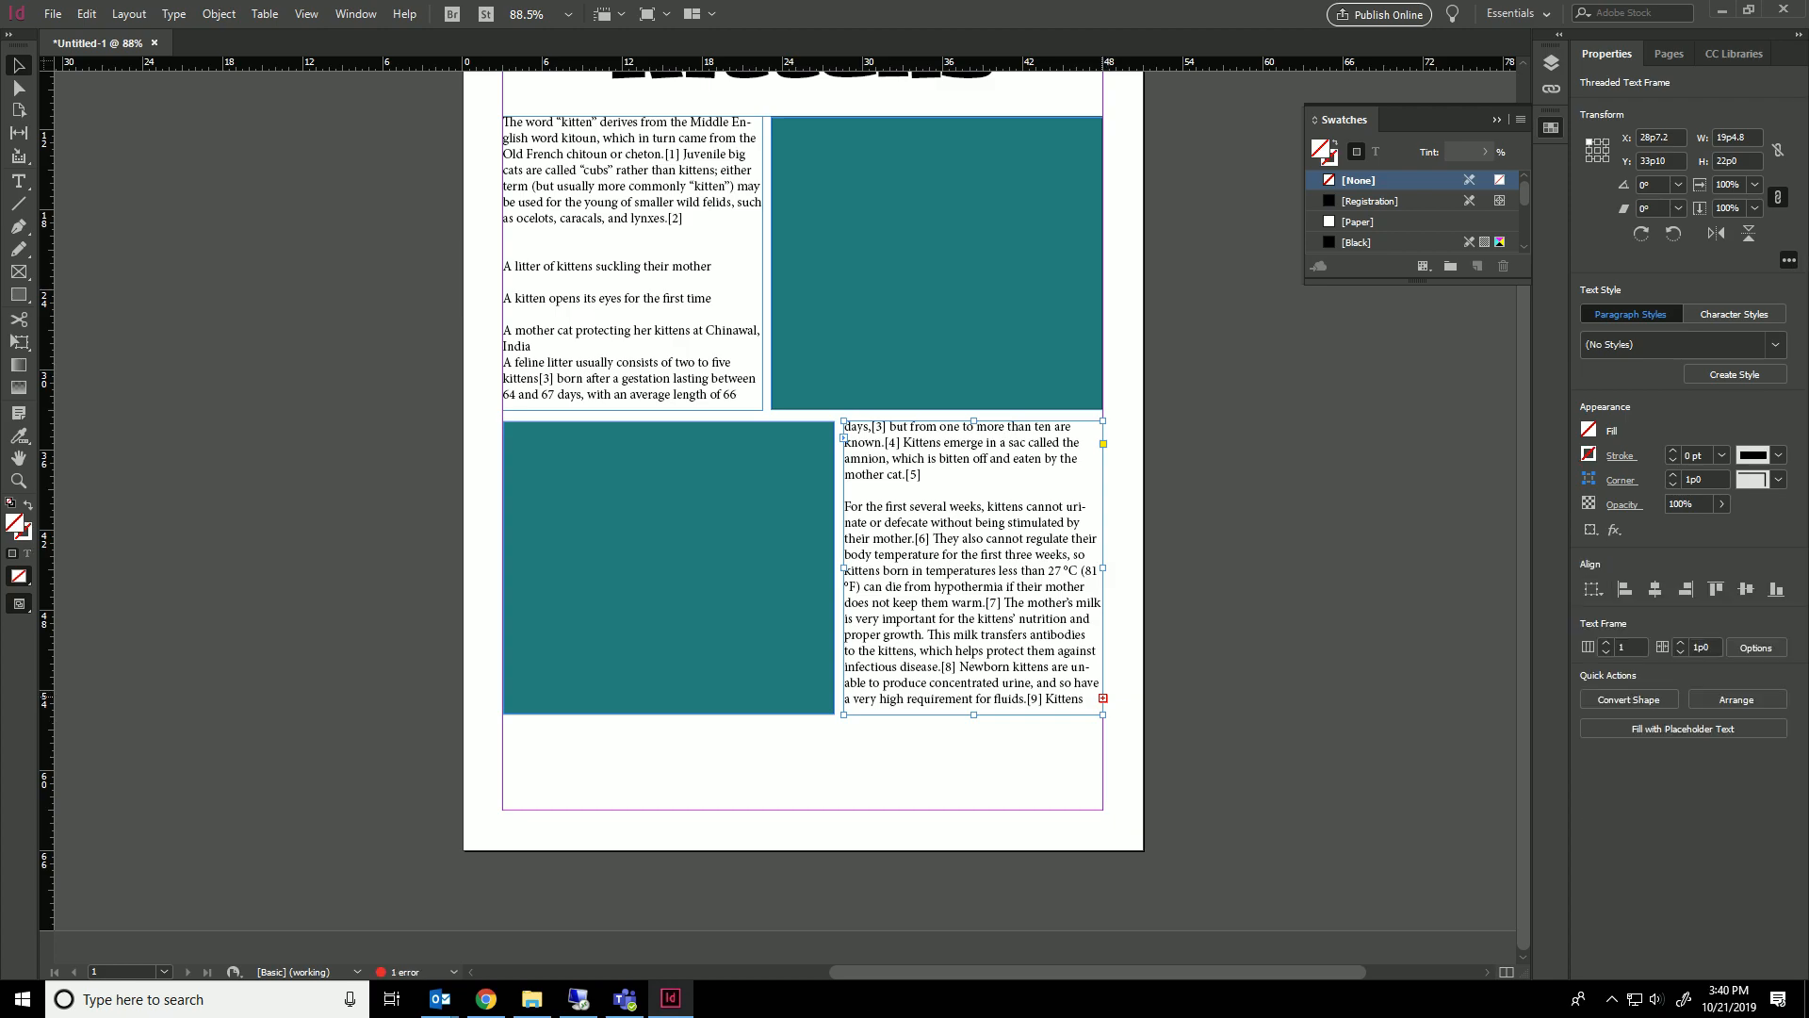
Thread the remaining text into a margin-to-margin frame about 45p0 by 6p6 at the page bottom, leaving a gap below the rectangle.
drag(503, 716, 1102, 809)
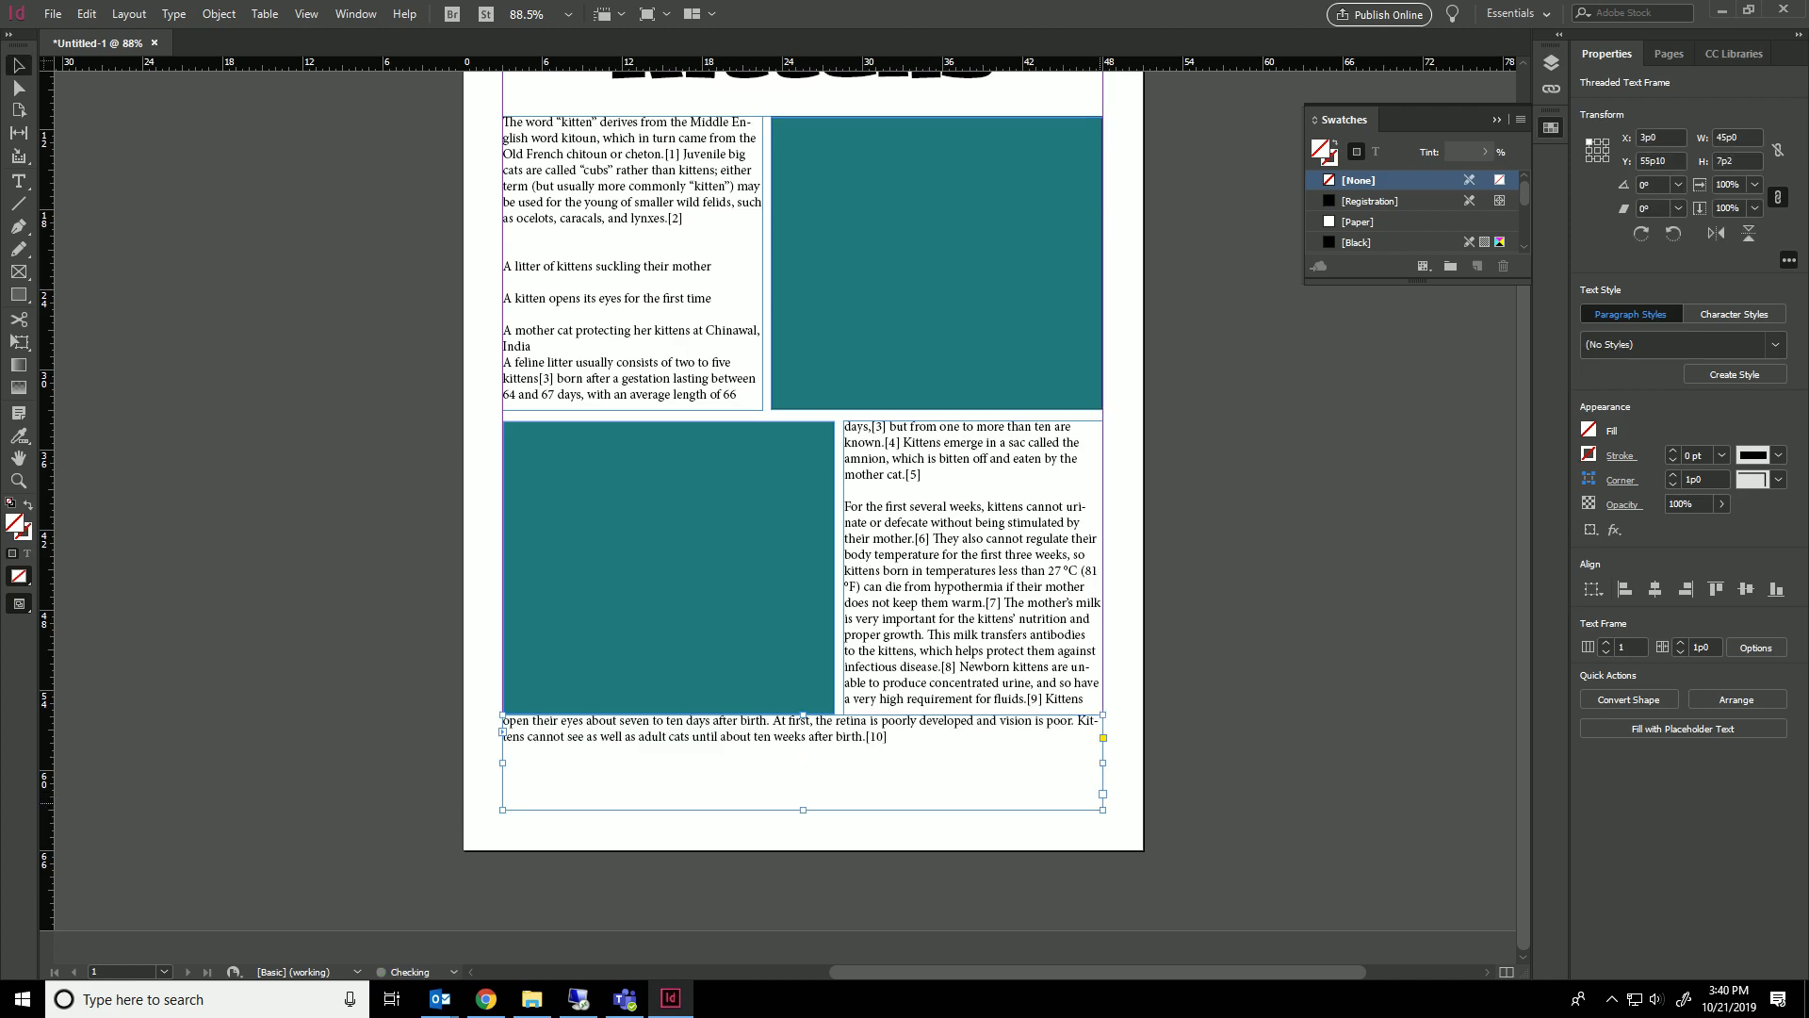
drag(803, 714, 803, 723)
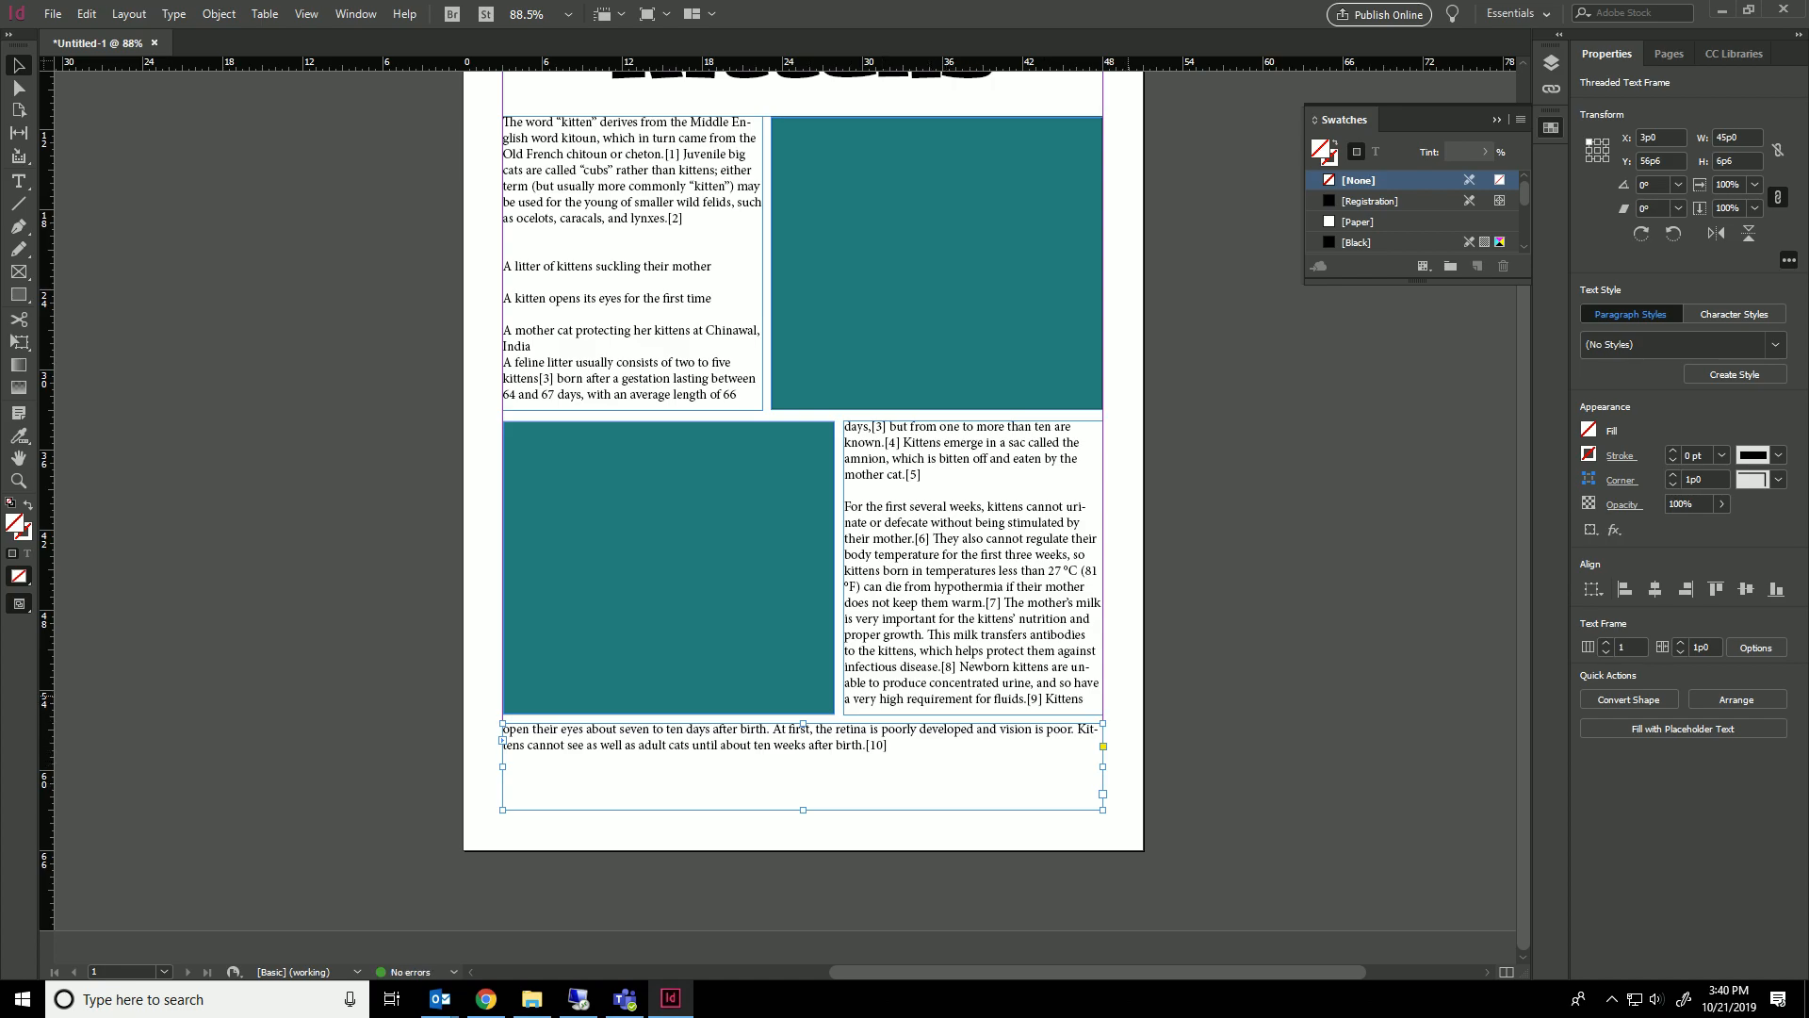
Preview the whole page layout without guides and frame edges, and return to the normal view.
scroll(803, 509, up, 2)
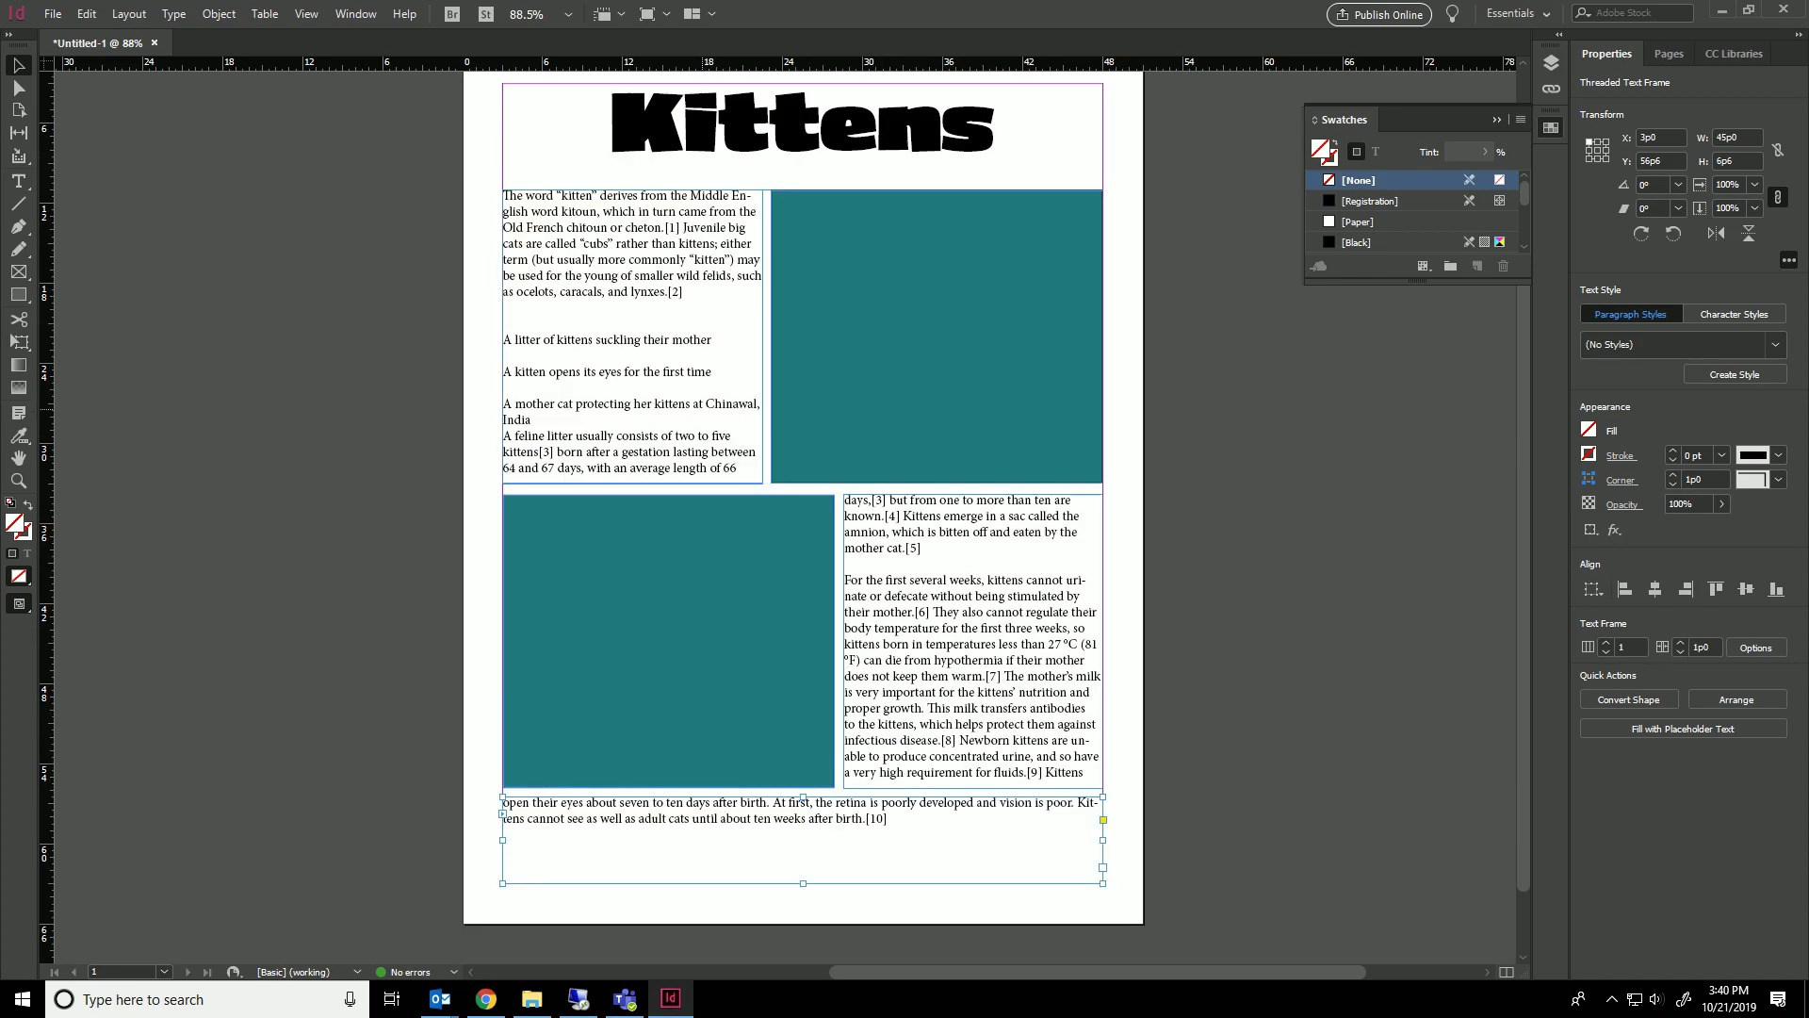
click(881, 385)
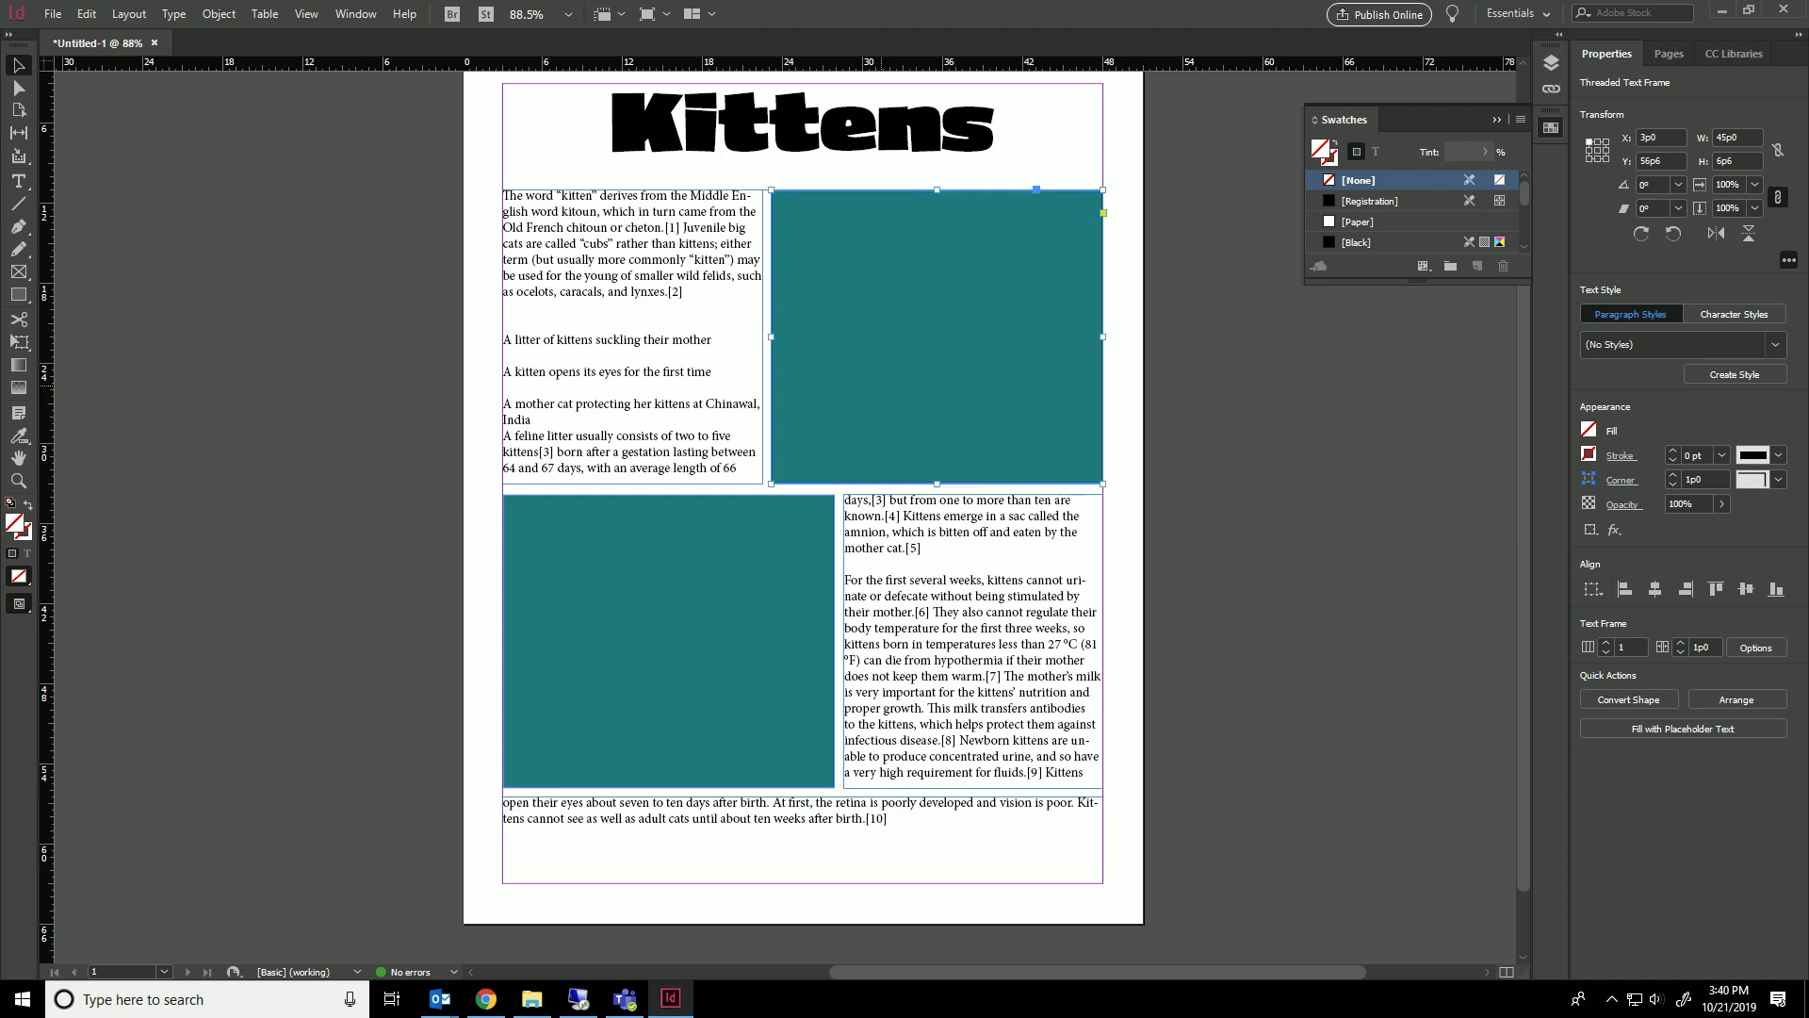
key(w)
scroll(881, 385, up, 2)
scroll(881, 386, down, 1)
click(1232, 583)
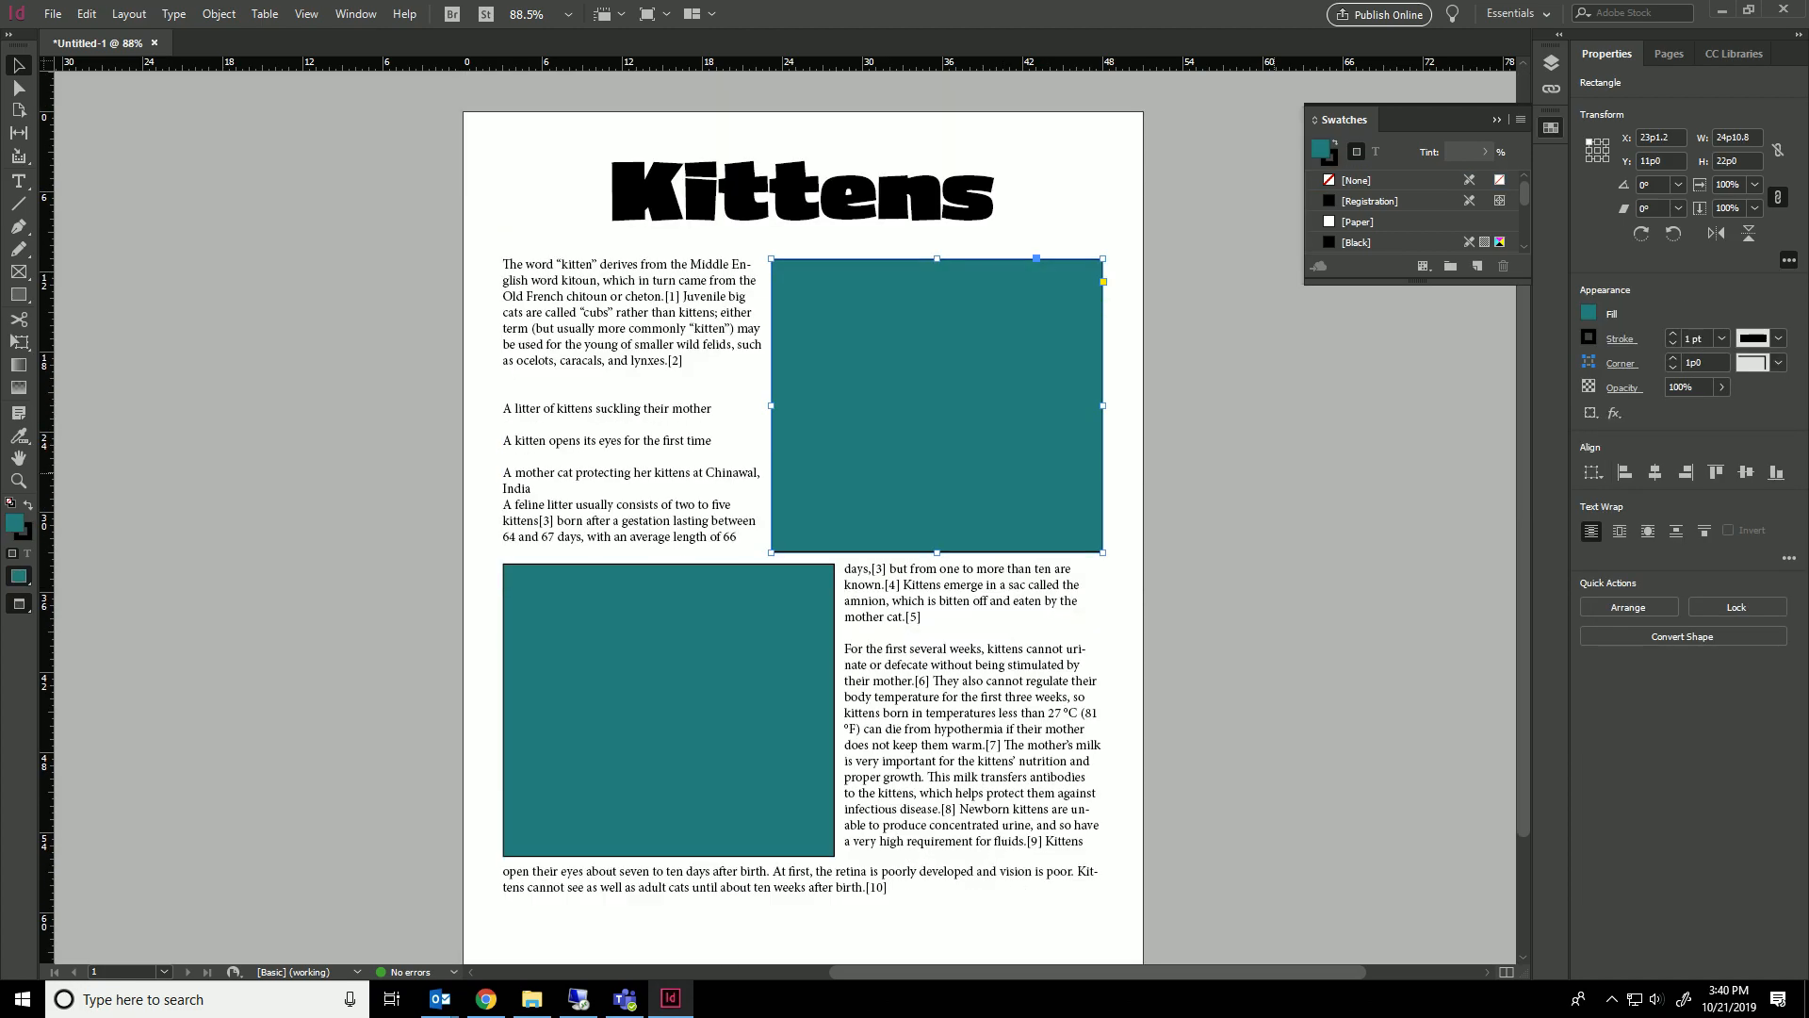
key(ctrl+shift+a)
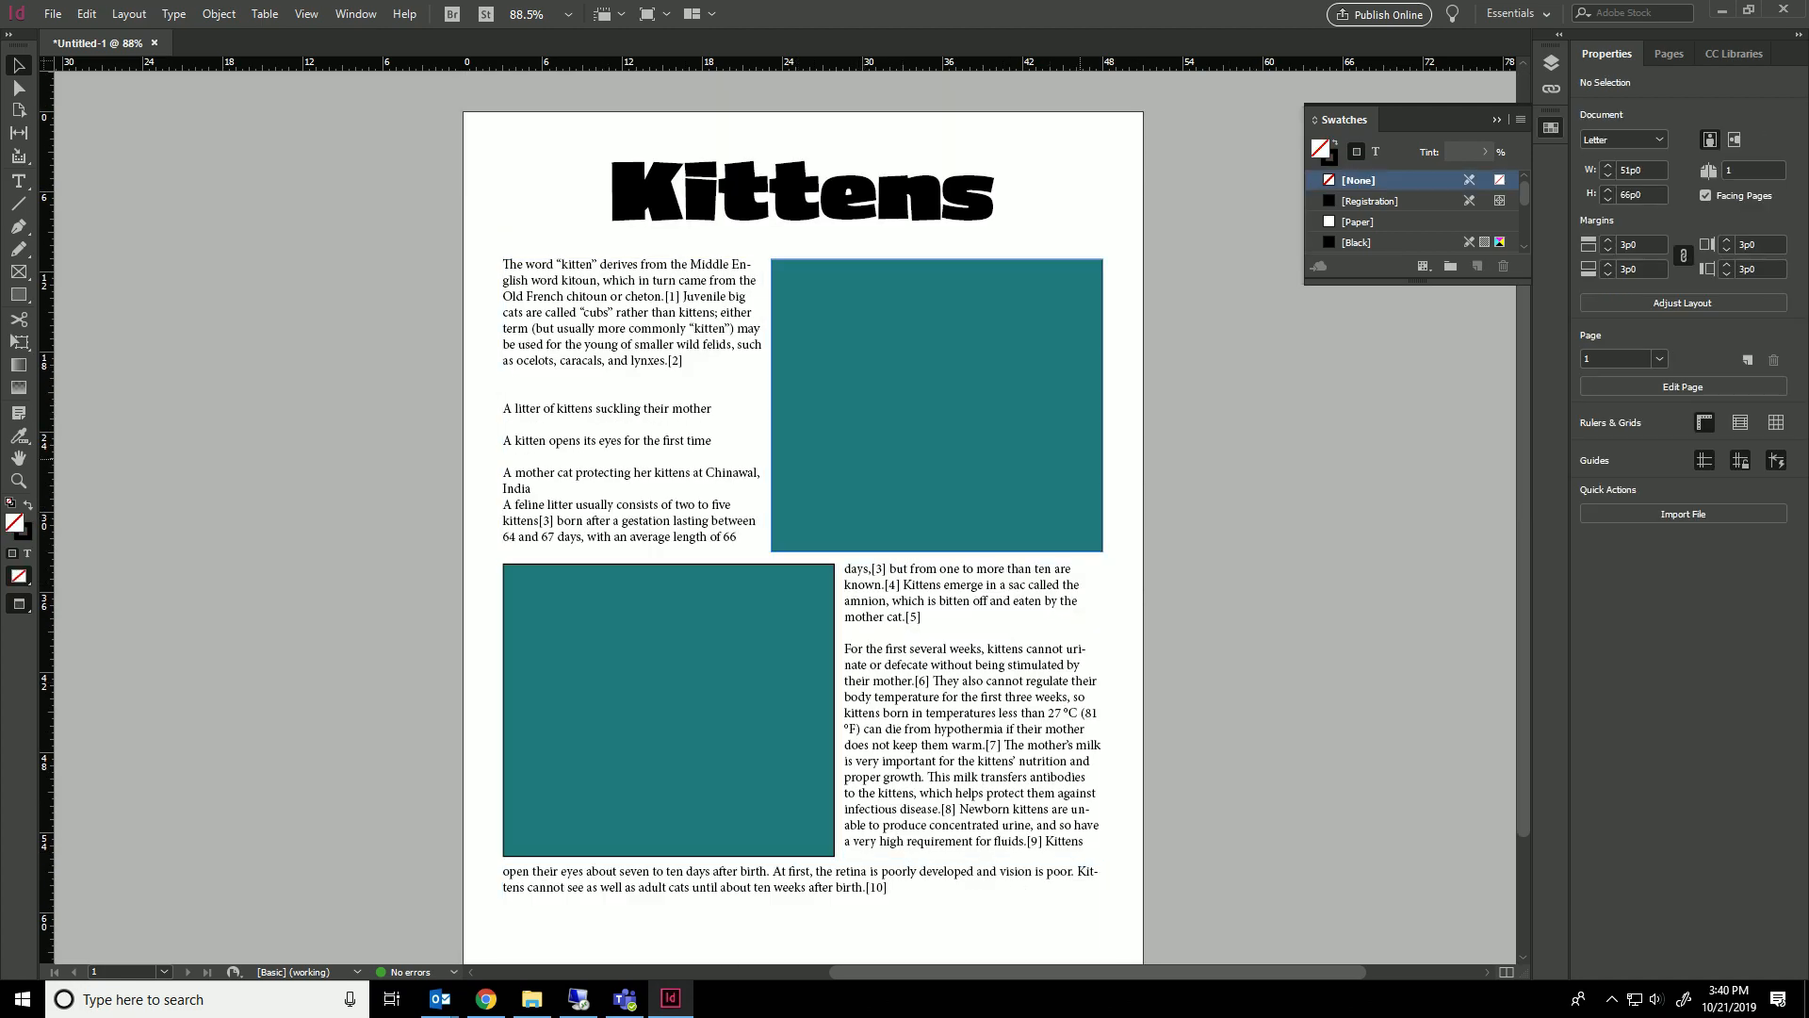
key(w)
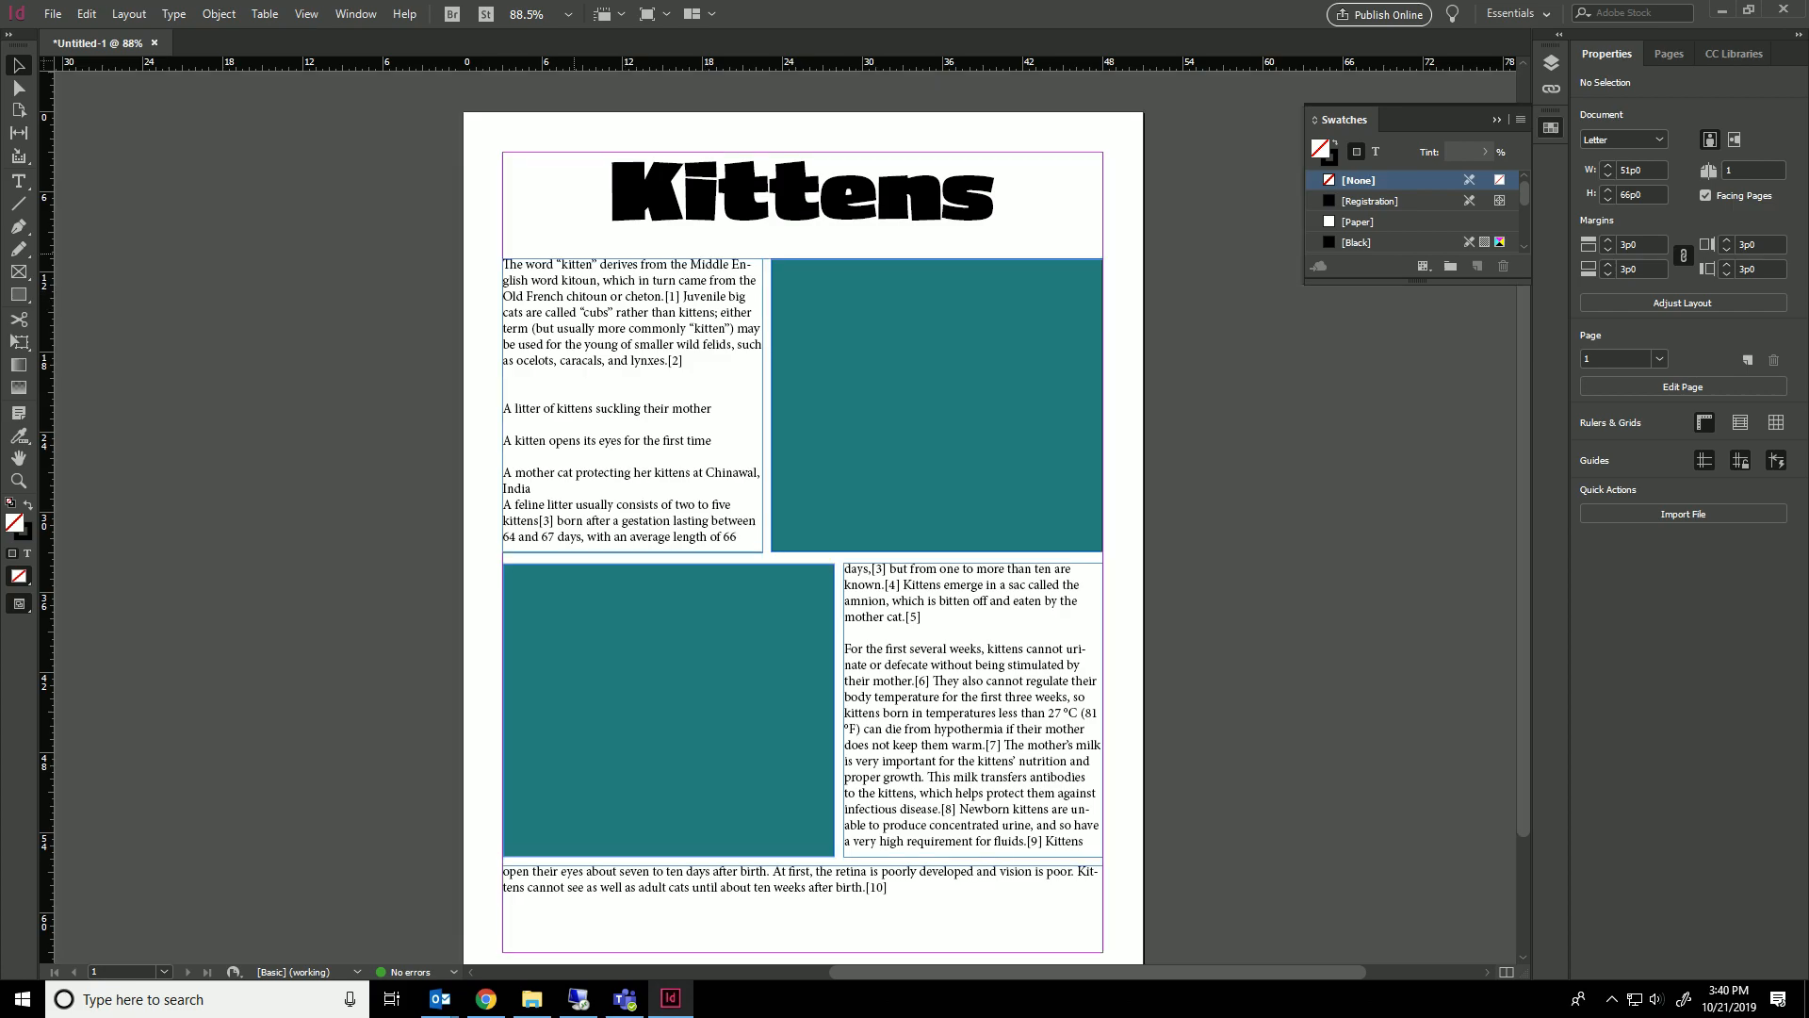
Lower the top edge of the first text frame to make it about 19p4 tall, leaving room for a subheading.
click(524, 265)
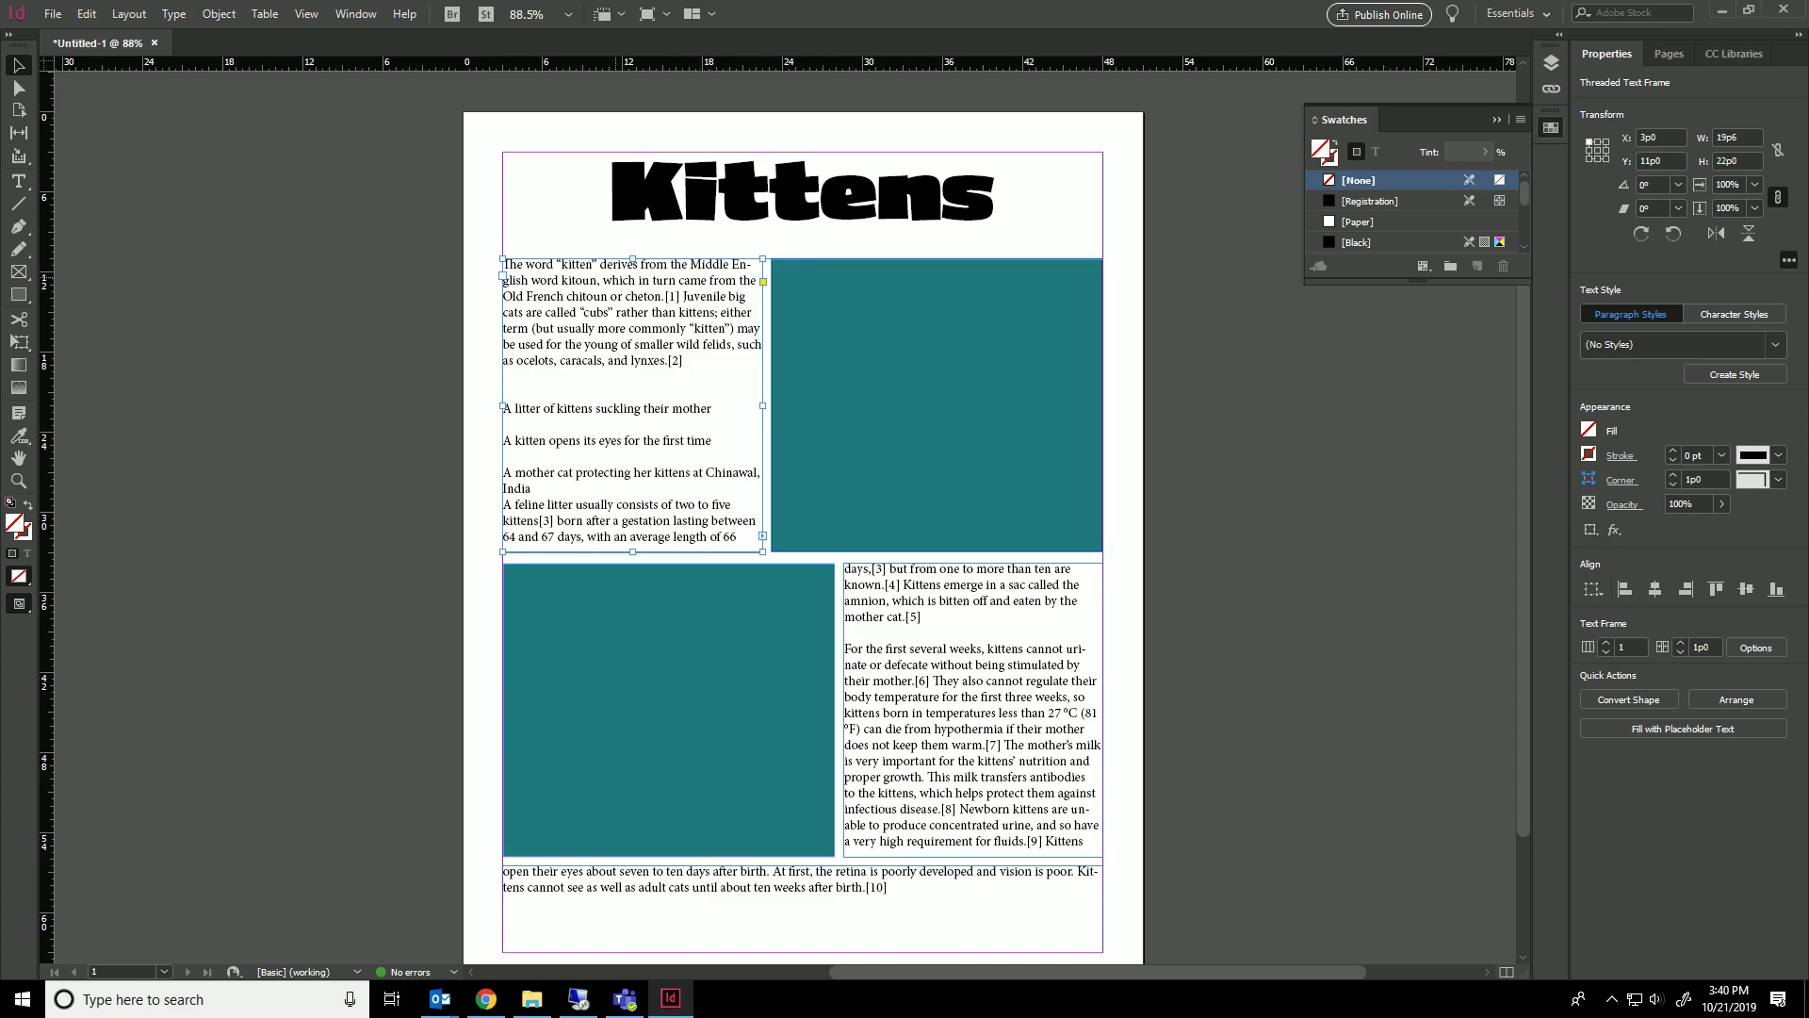
drag(633, 259, 633, 290)
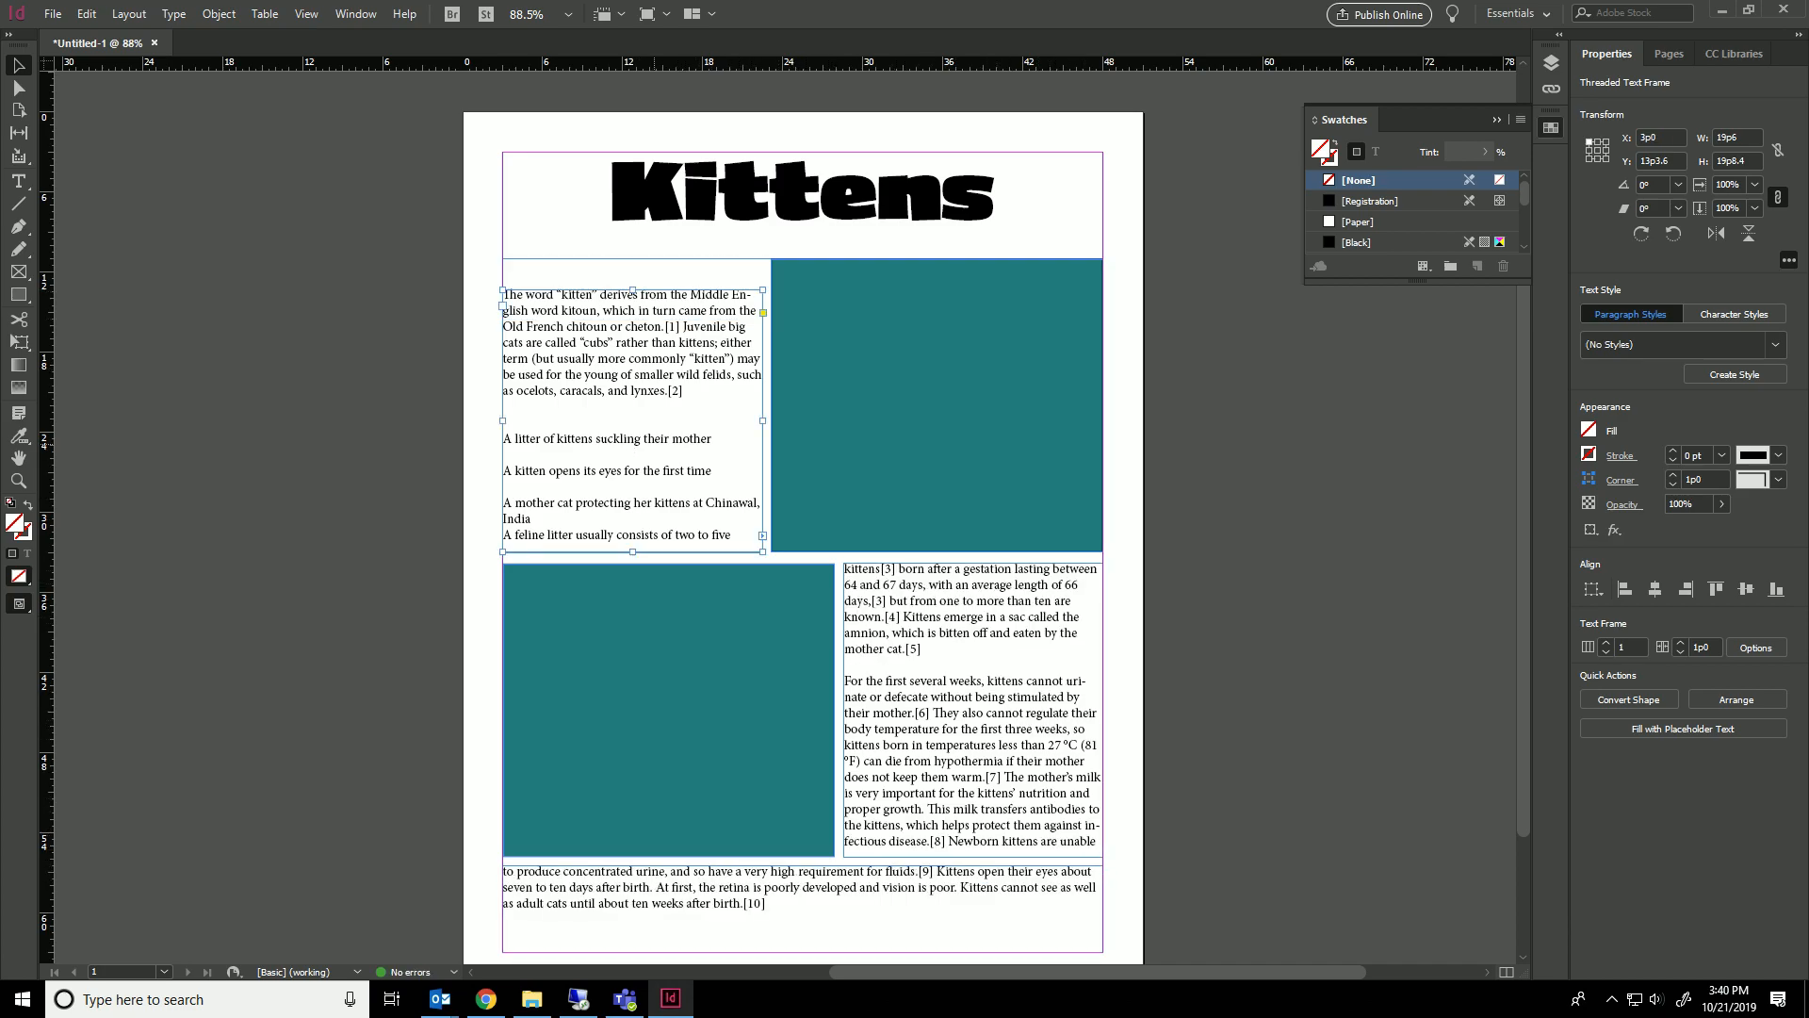
click(802, 900)
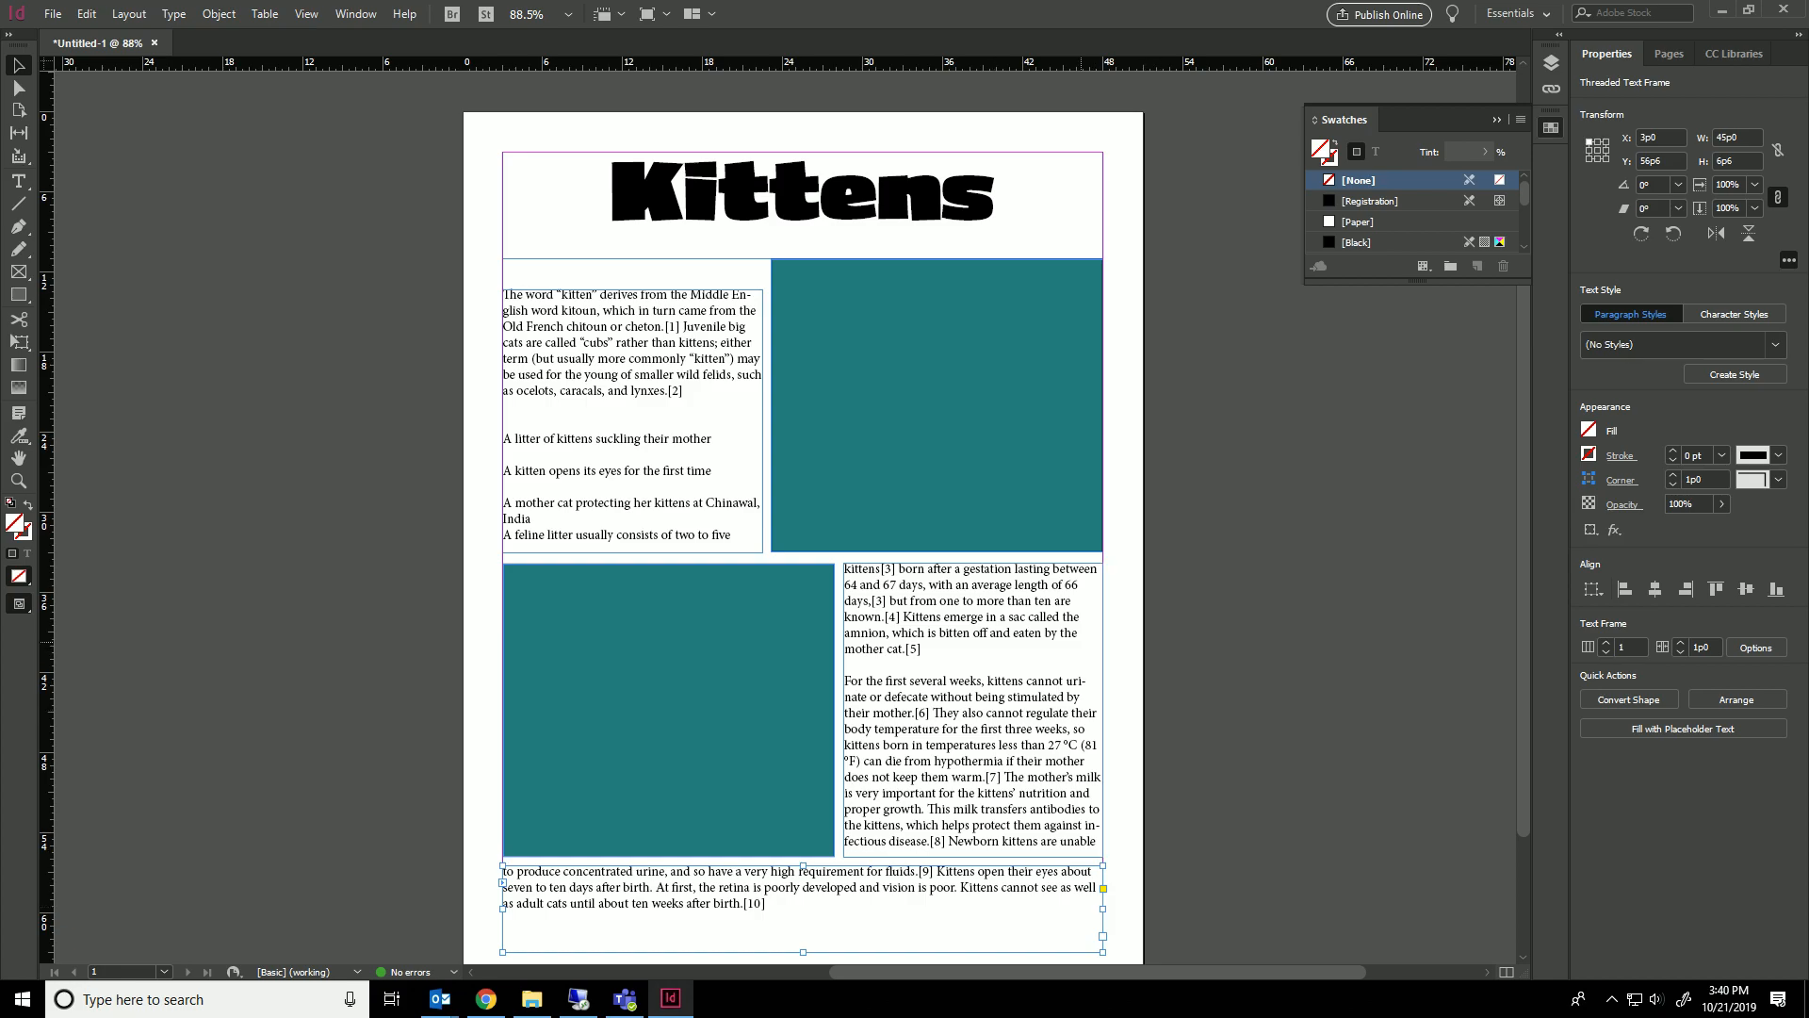
click(669, 388)
drag(632, 289, 633, 294)
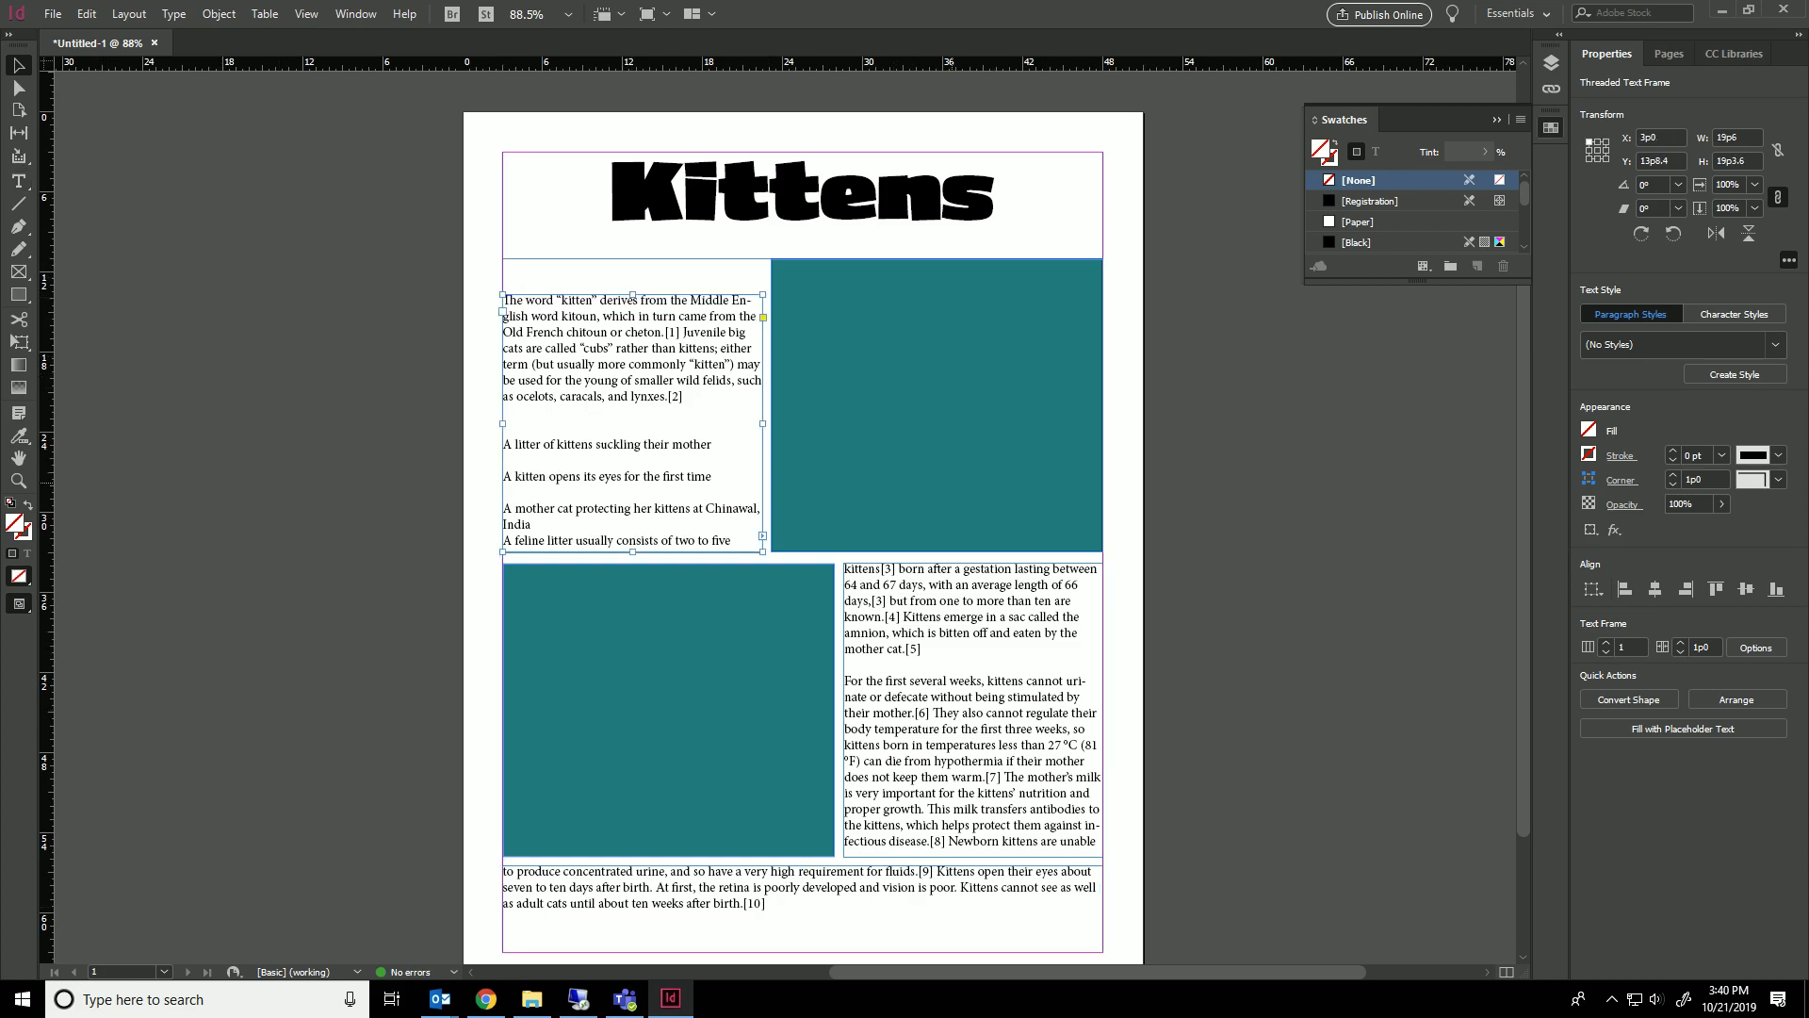
Switch to Chrome and copy the "Etymology and development" heading from the Wikipedia kitten article.
key(alt+Tab)
scroll(905, 537, up, 5)
drag(649, 466, 285, 466)
drag(659, 466, 284, 465)
key(ctrl+c)
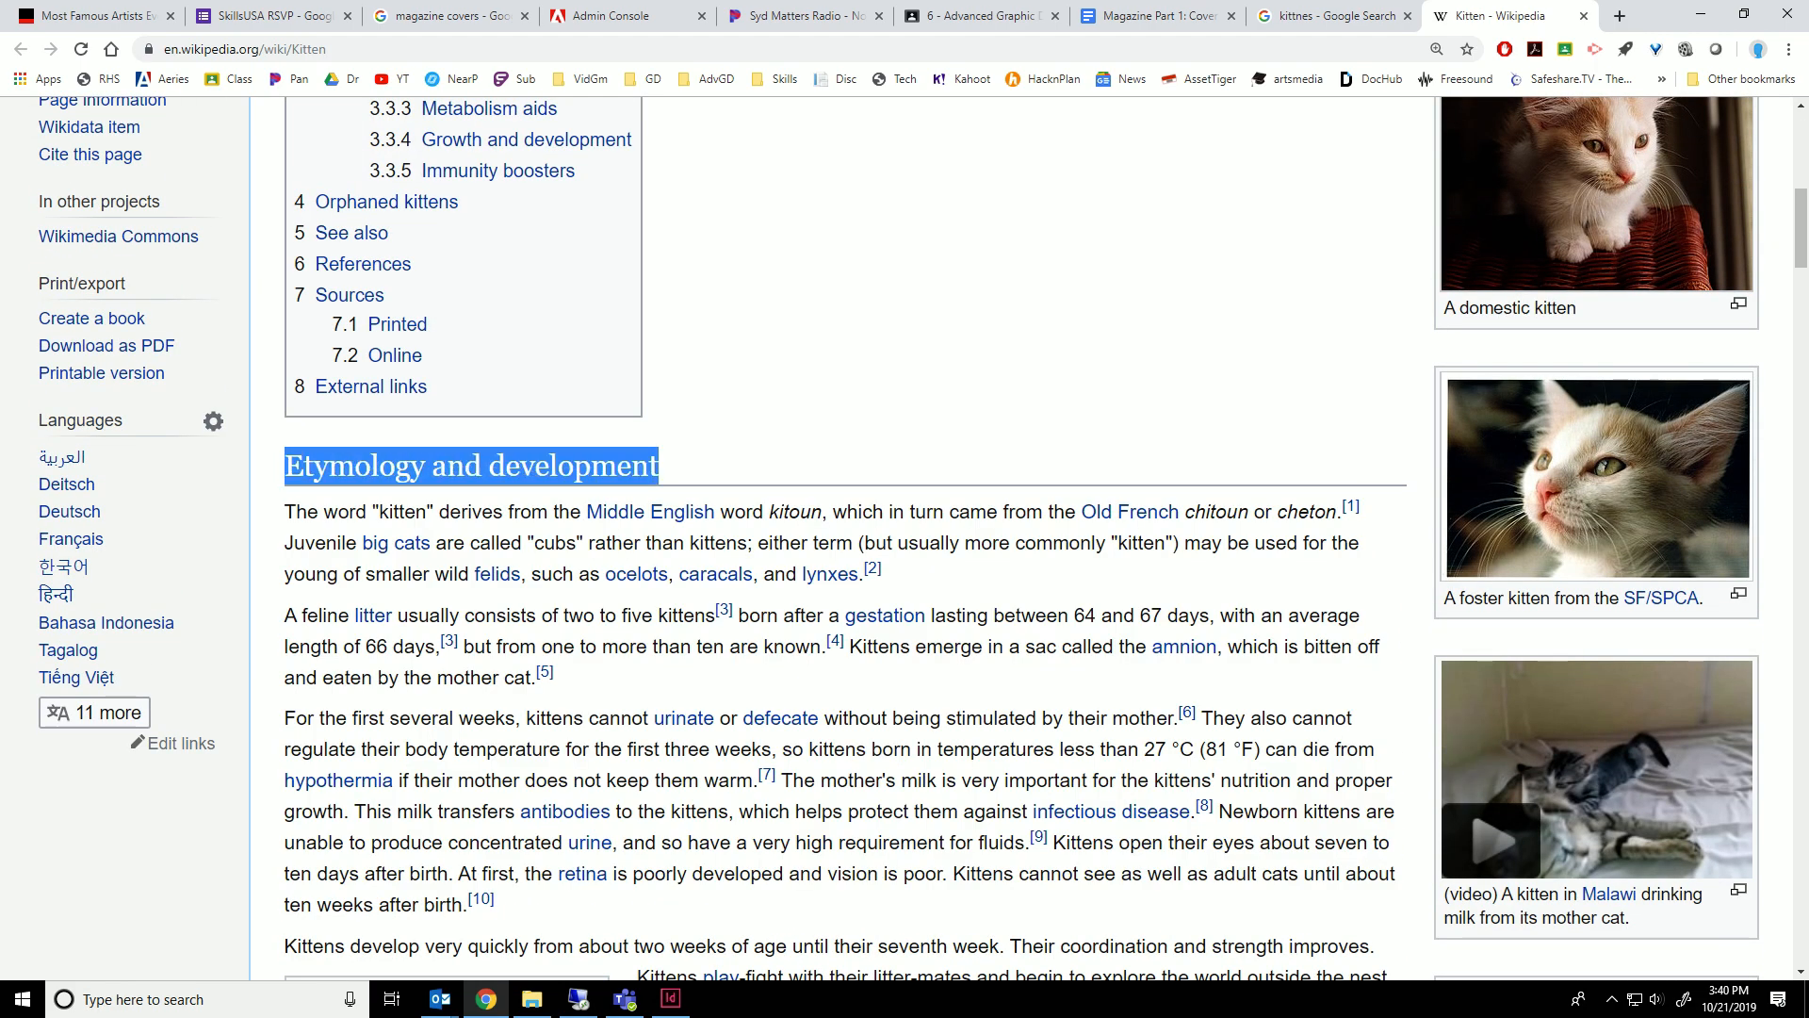
Switch back to InDesign and paste the copied heading into a new column-wide text frame directly above the first text frame.
key(alt+Tab)
key(t)
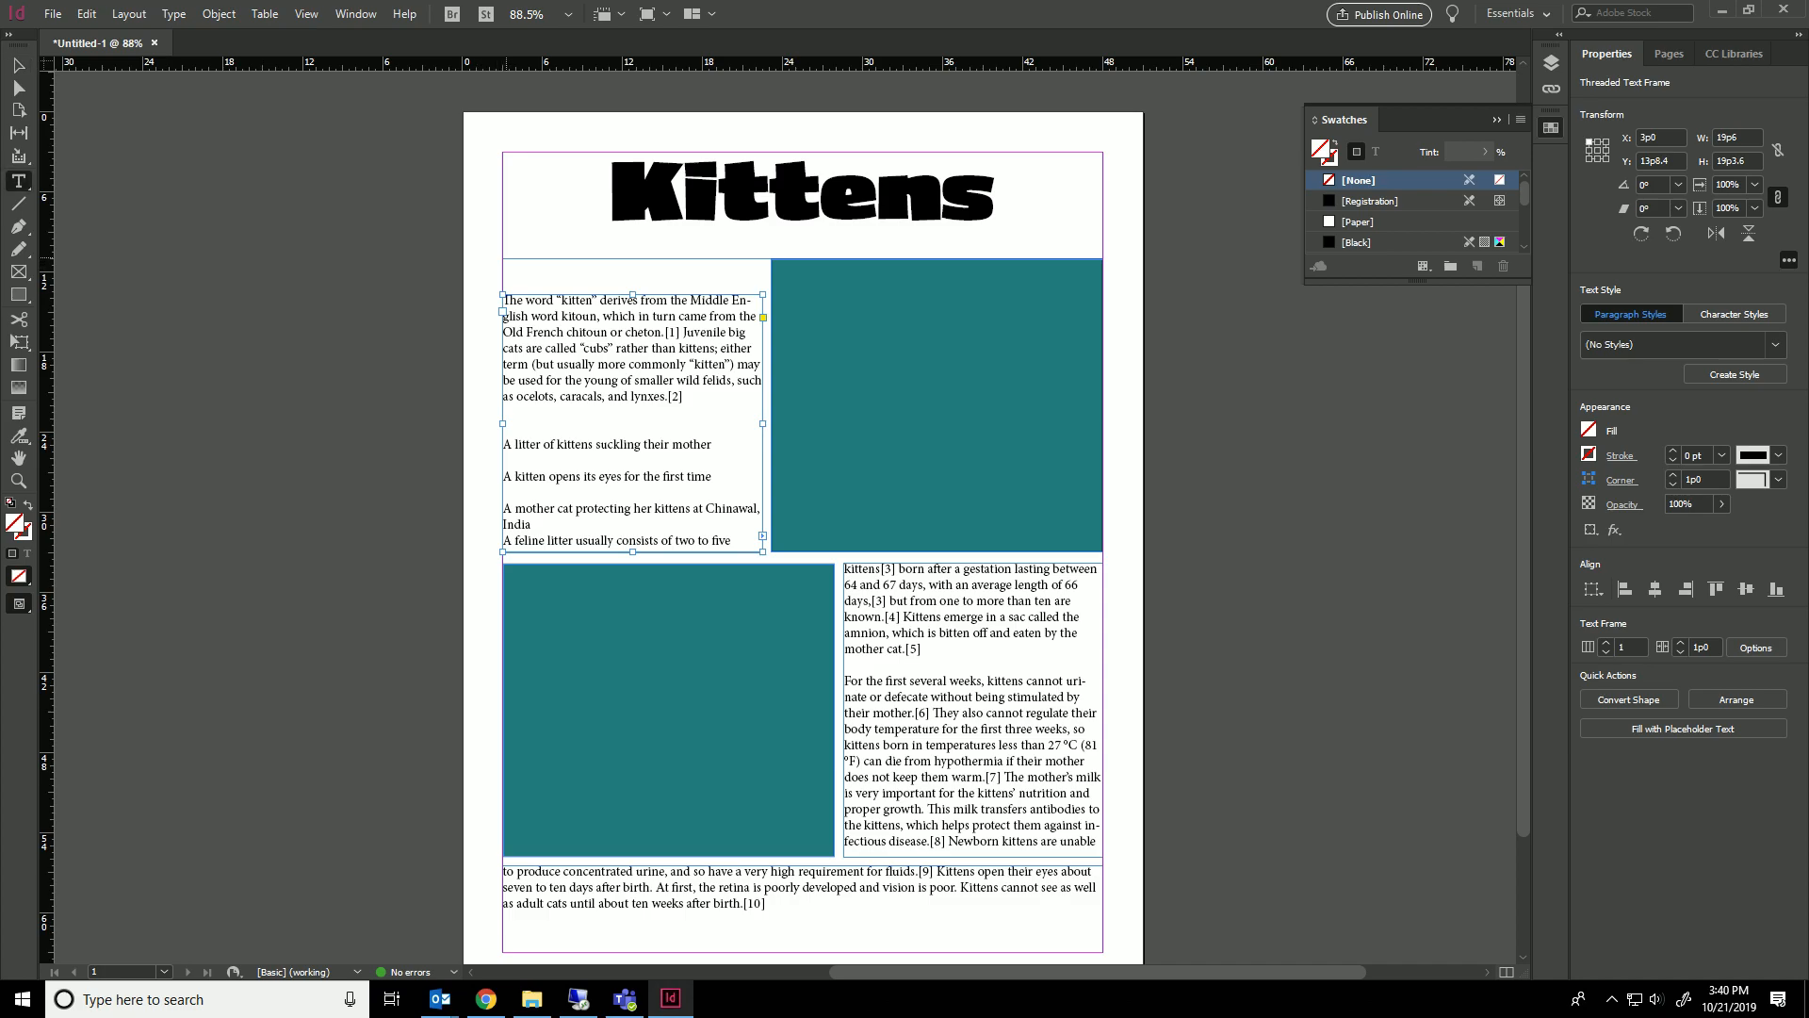
drag(503, 259, 763, 294)
key(ctrl+v)
Set the "Etymology and development" subheading in the Abolition font at 29 pt.
key(ctrl+a)
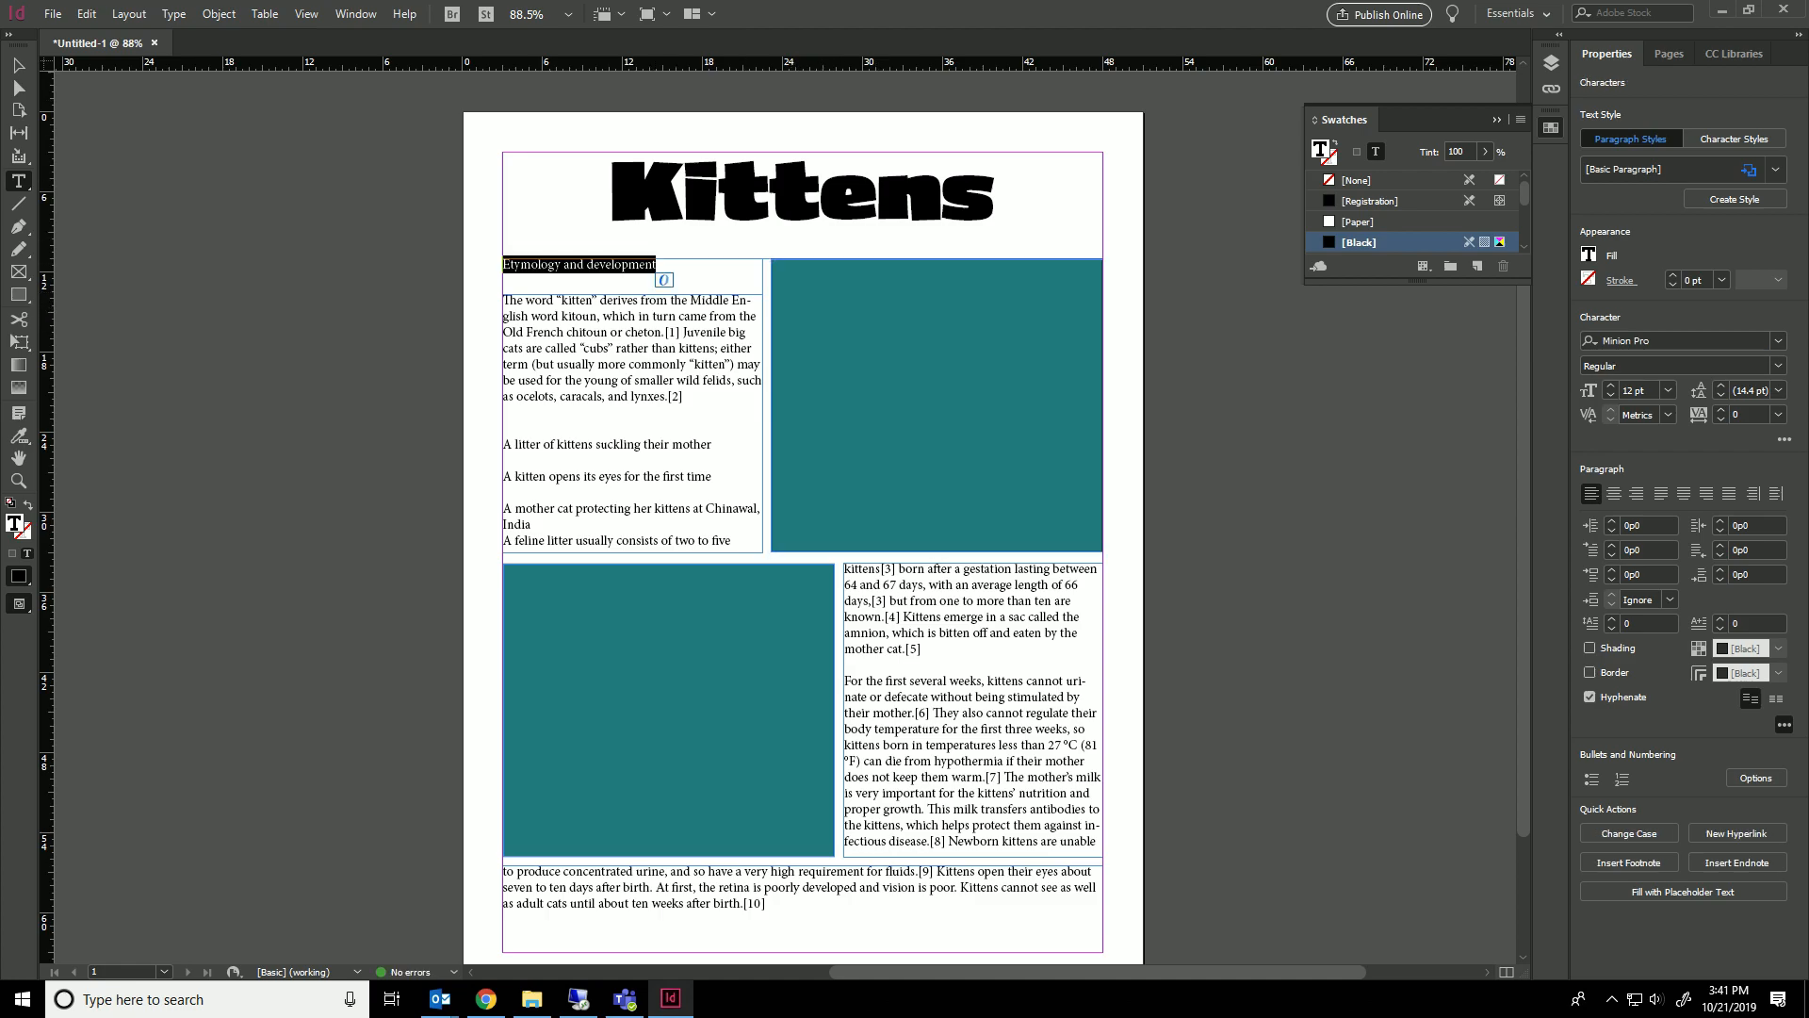
click(1778, 341)
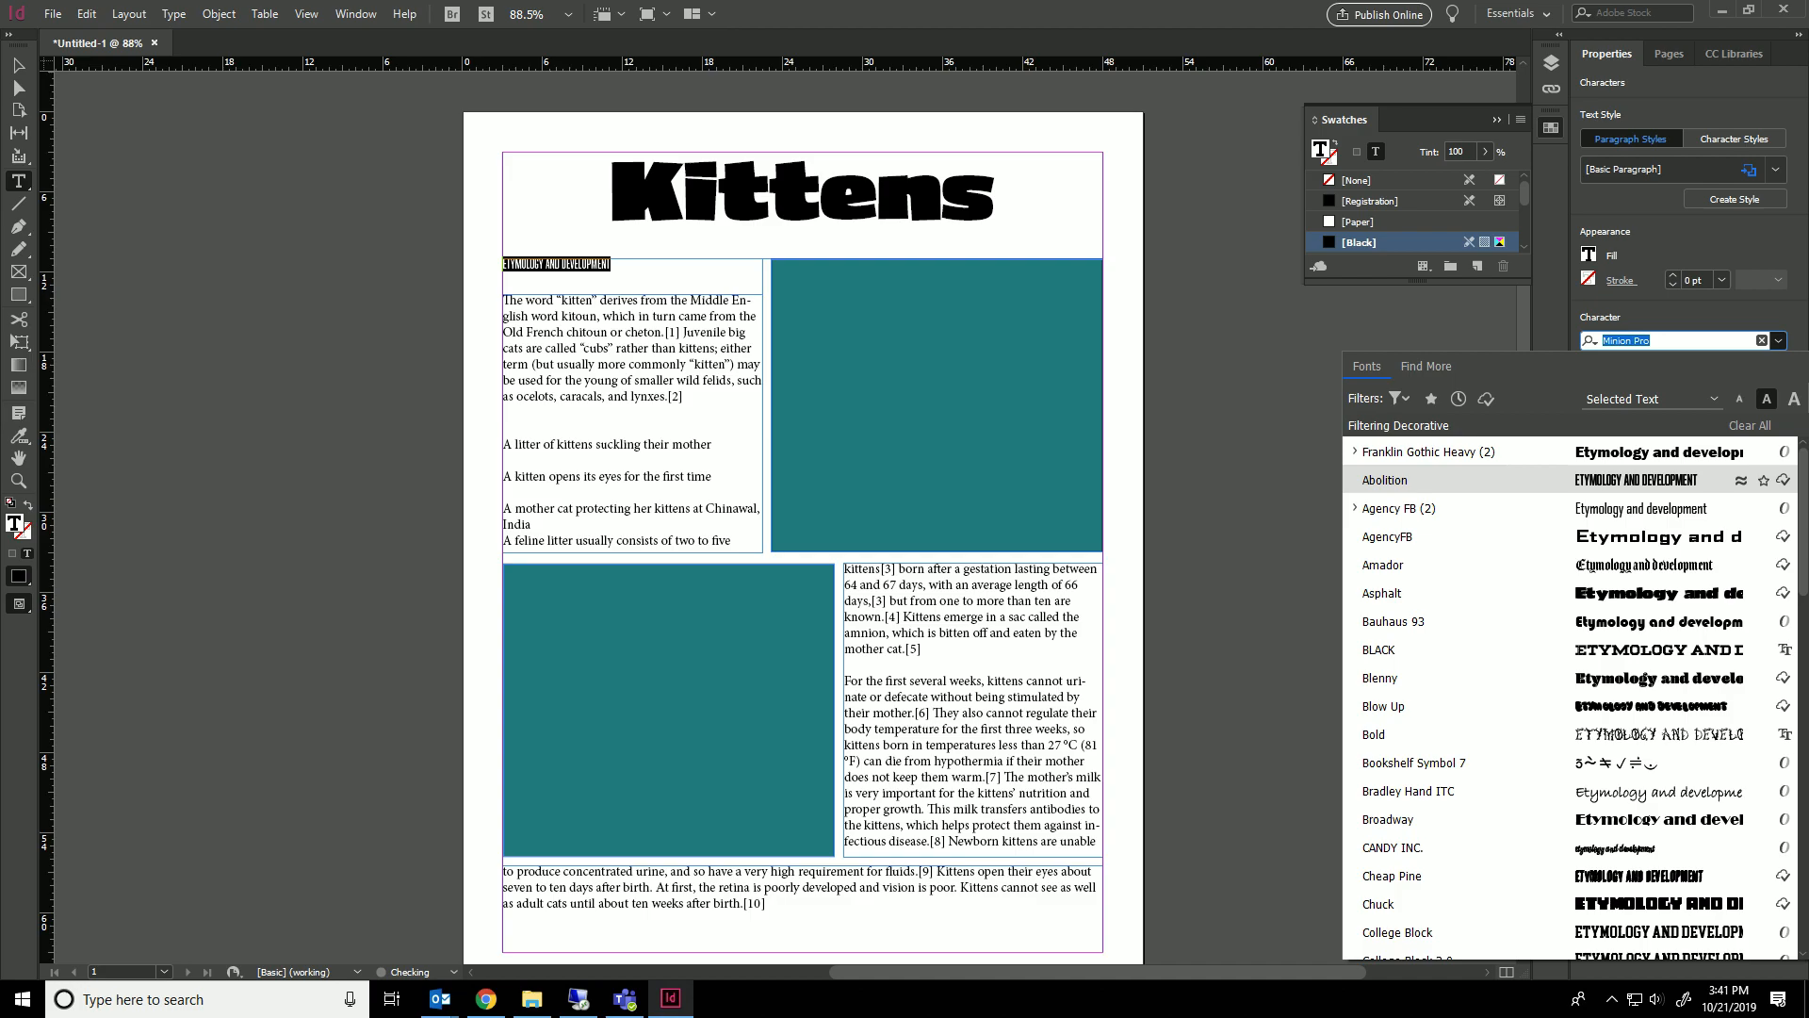
click(1386, 480)
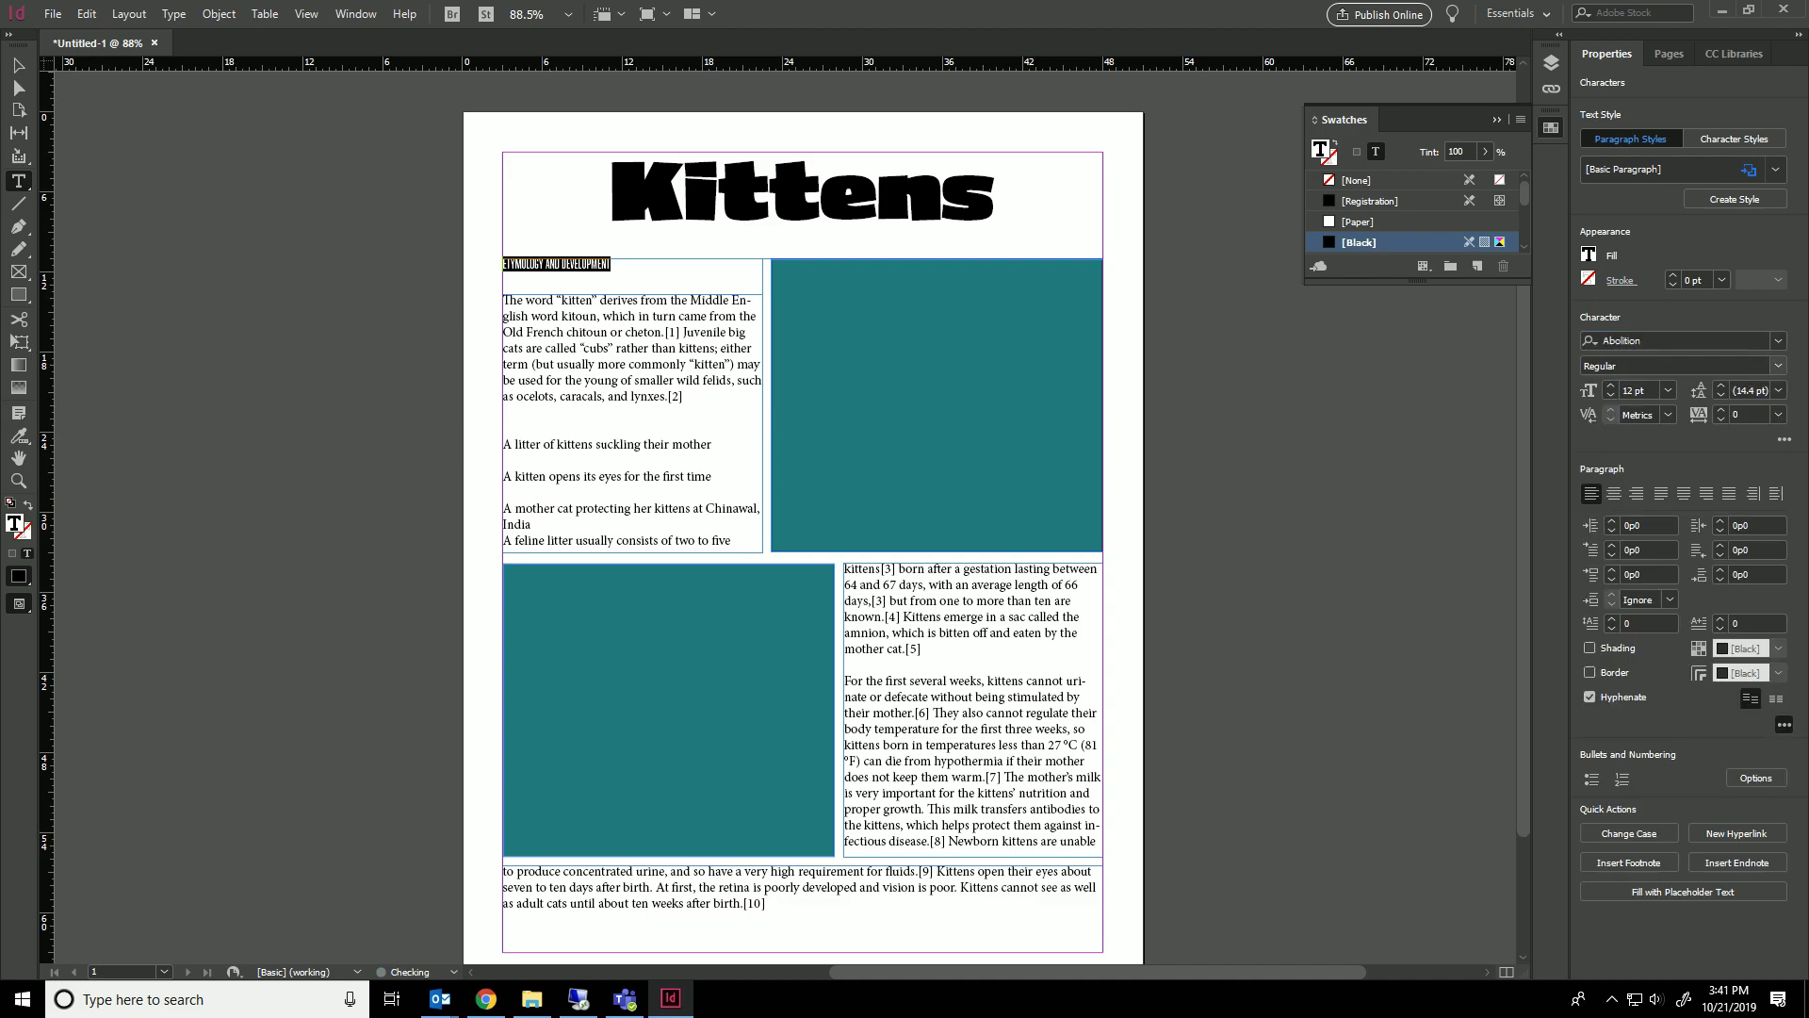
click(1612, 385)
click(1611, 384)
click(1612, 384)
click(1612, 385)
click(1612, 385)
click(1612, 385)
click(1611, 384)
click(1611, 385)
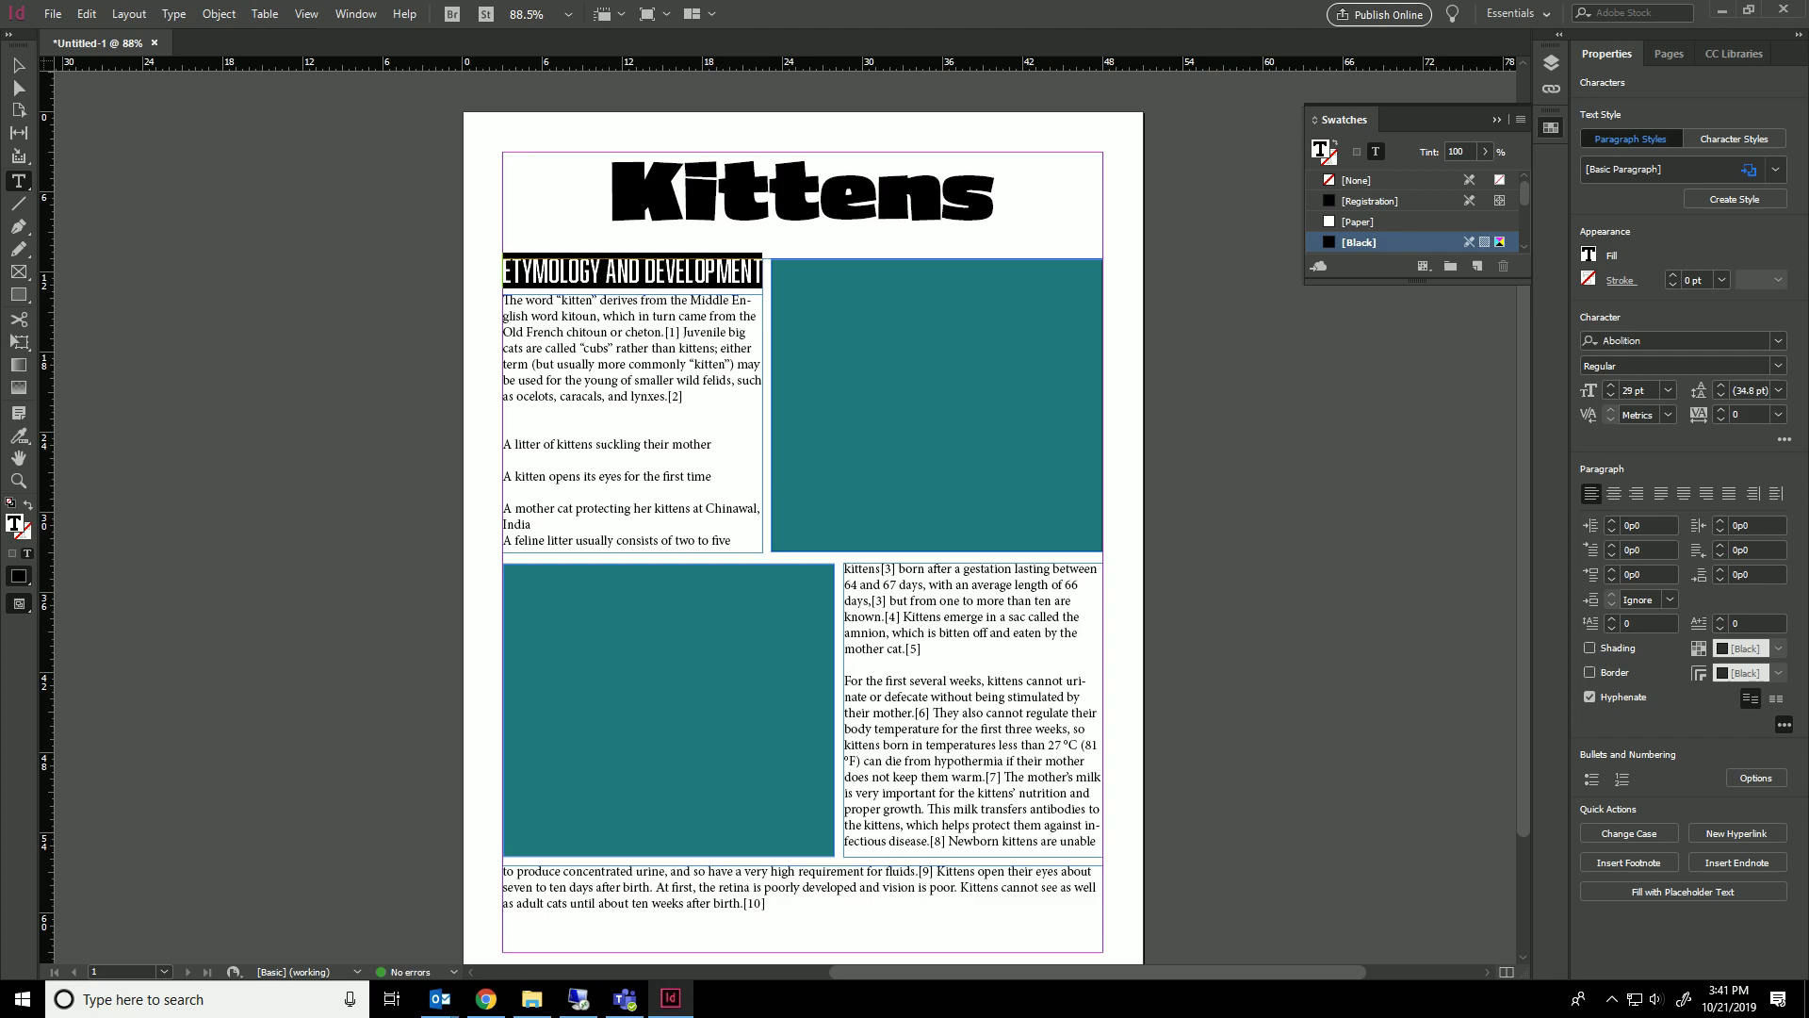
click(602, 271)
click(18, 65)
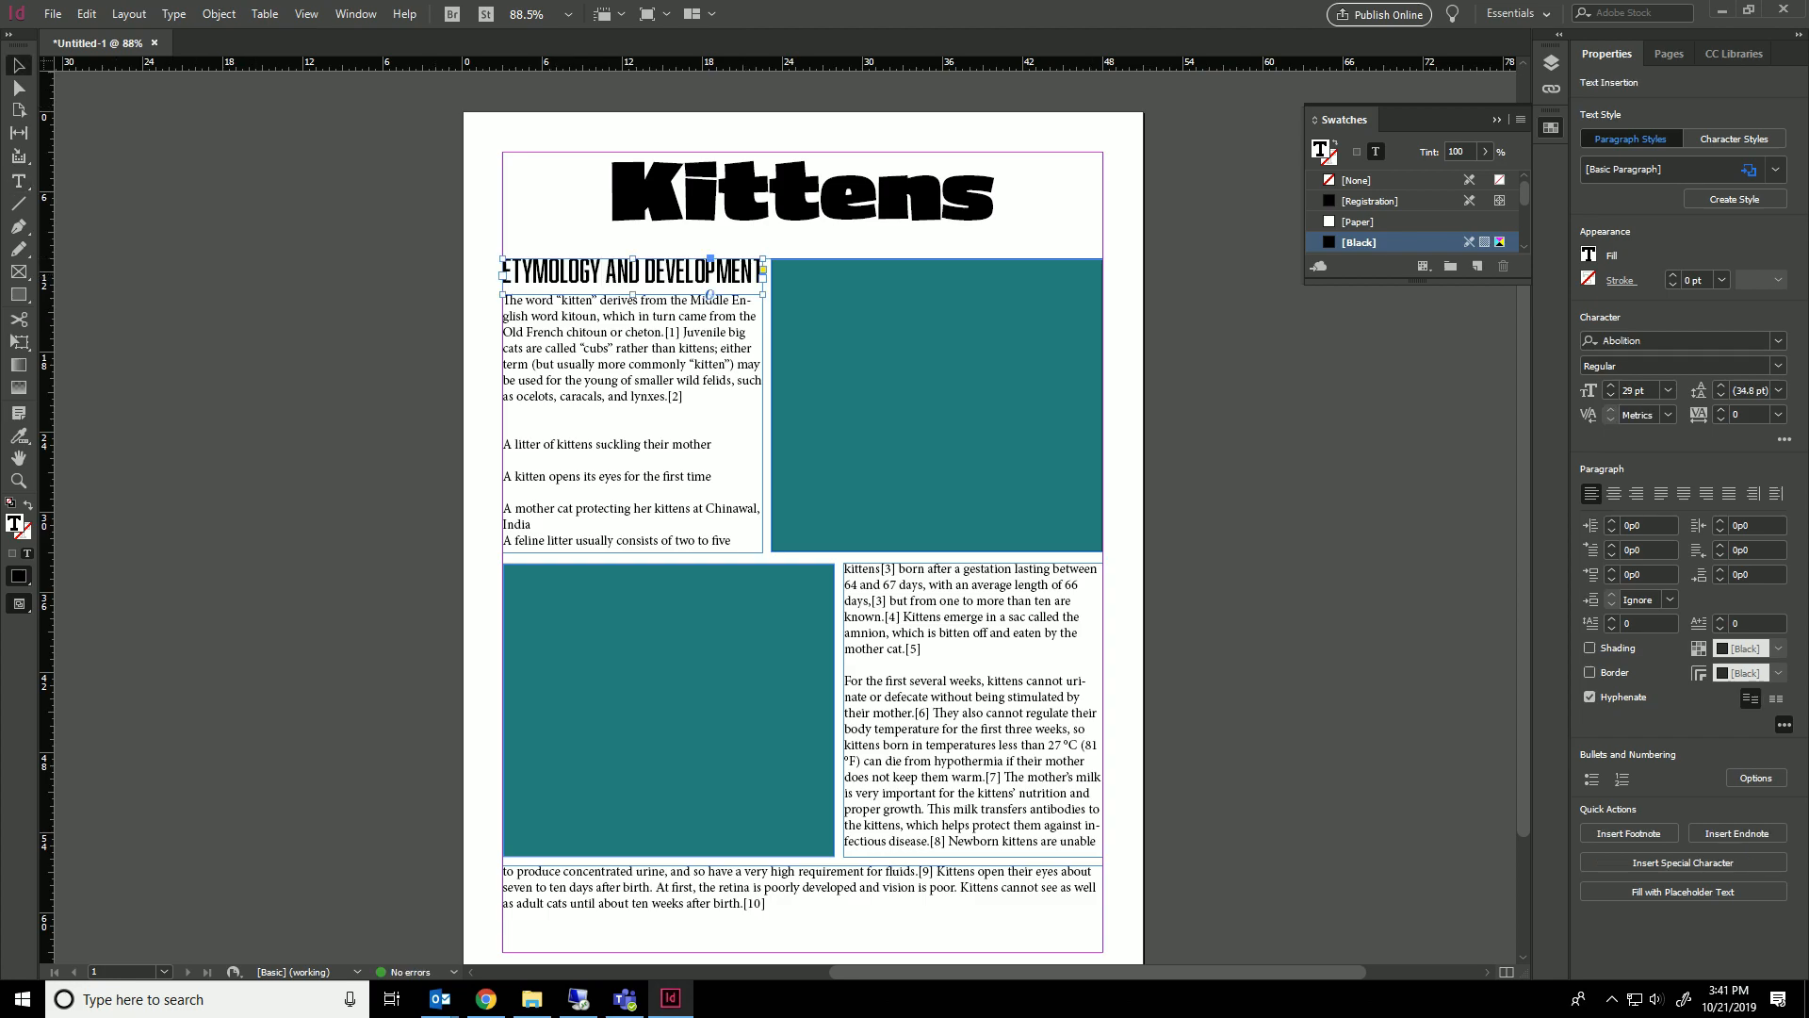
Preview the page with its new subheading, return to the normal view, and select the upper teal rectangle.
key(ctrl+shift+a)
key(e)
key(w)
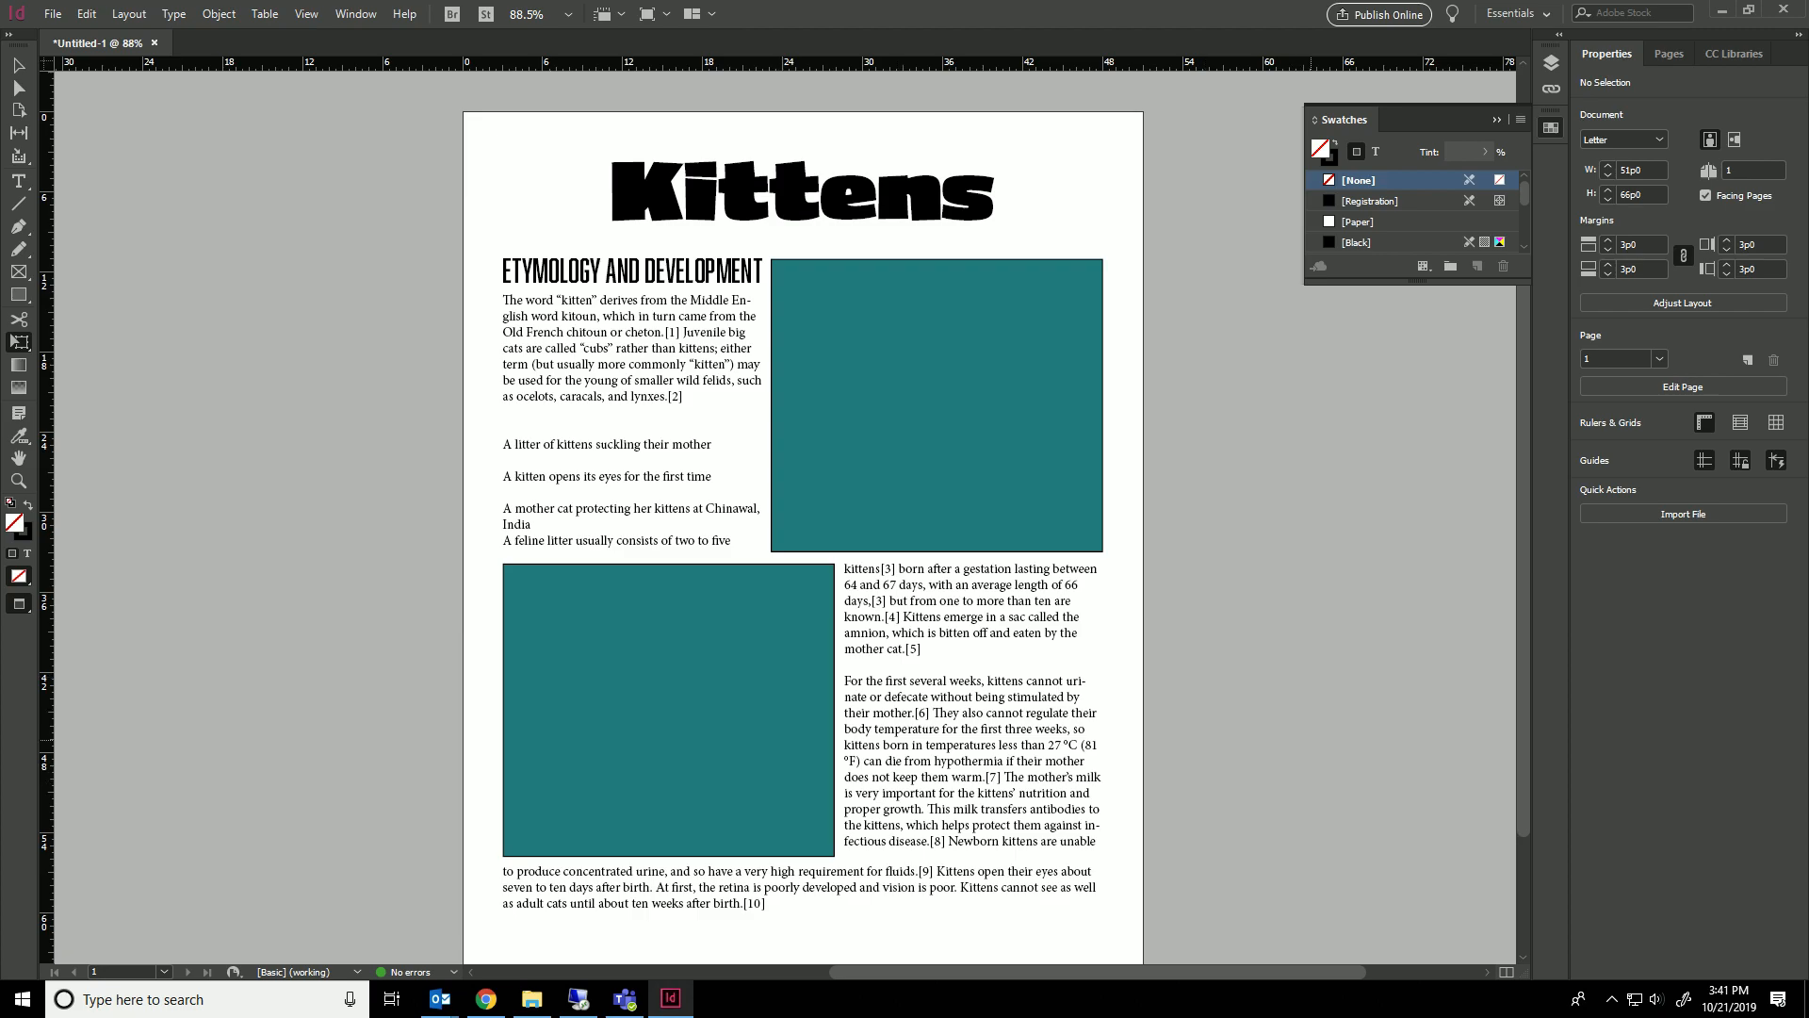
key(w)
click(936, 406)
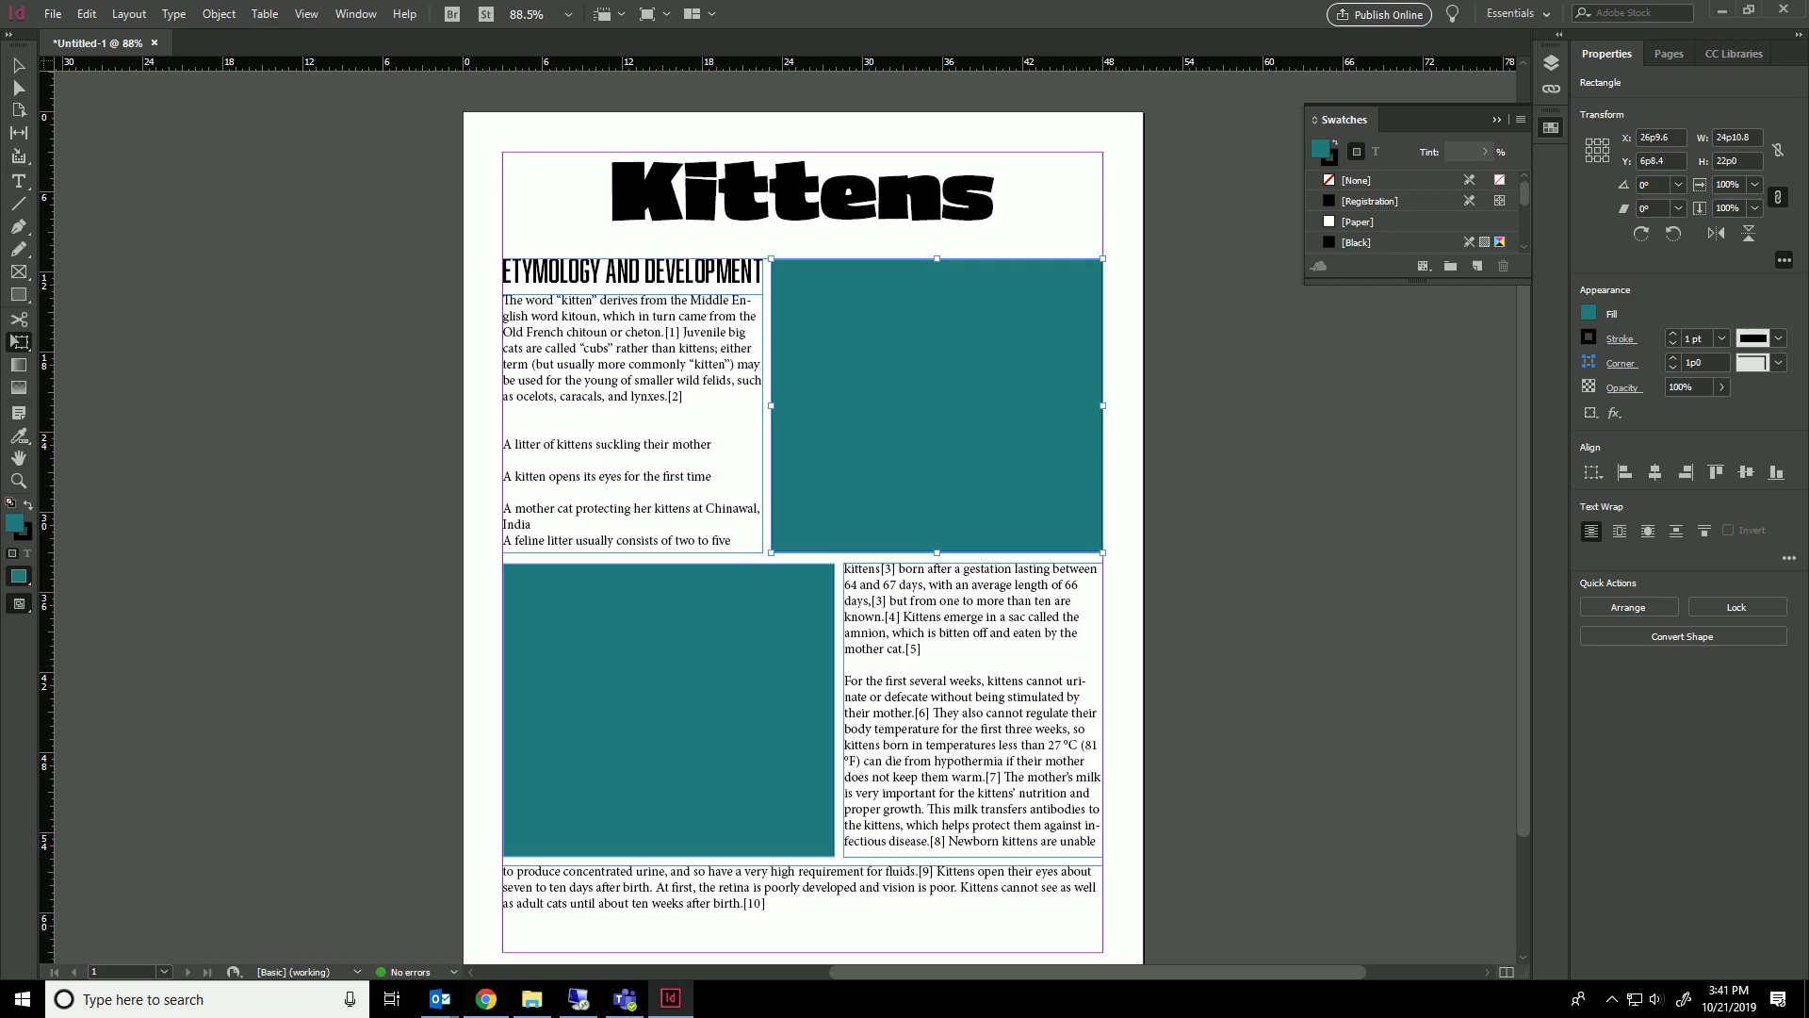
Switch to Chrome and save the "A domestic kitten" photo from the Wikipedia article to Downloads as 1024px-KITTEN_on_BAMBOO_top_C_11JUN94.
click(485, 999)
scroll(899, 537, up, 3)
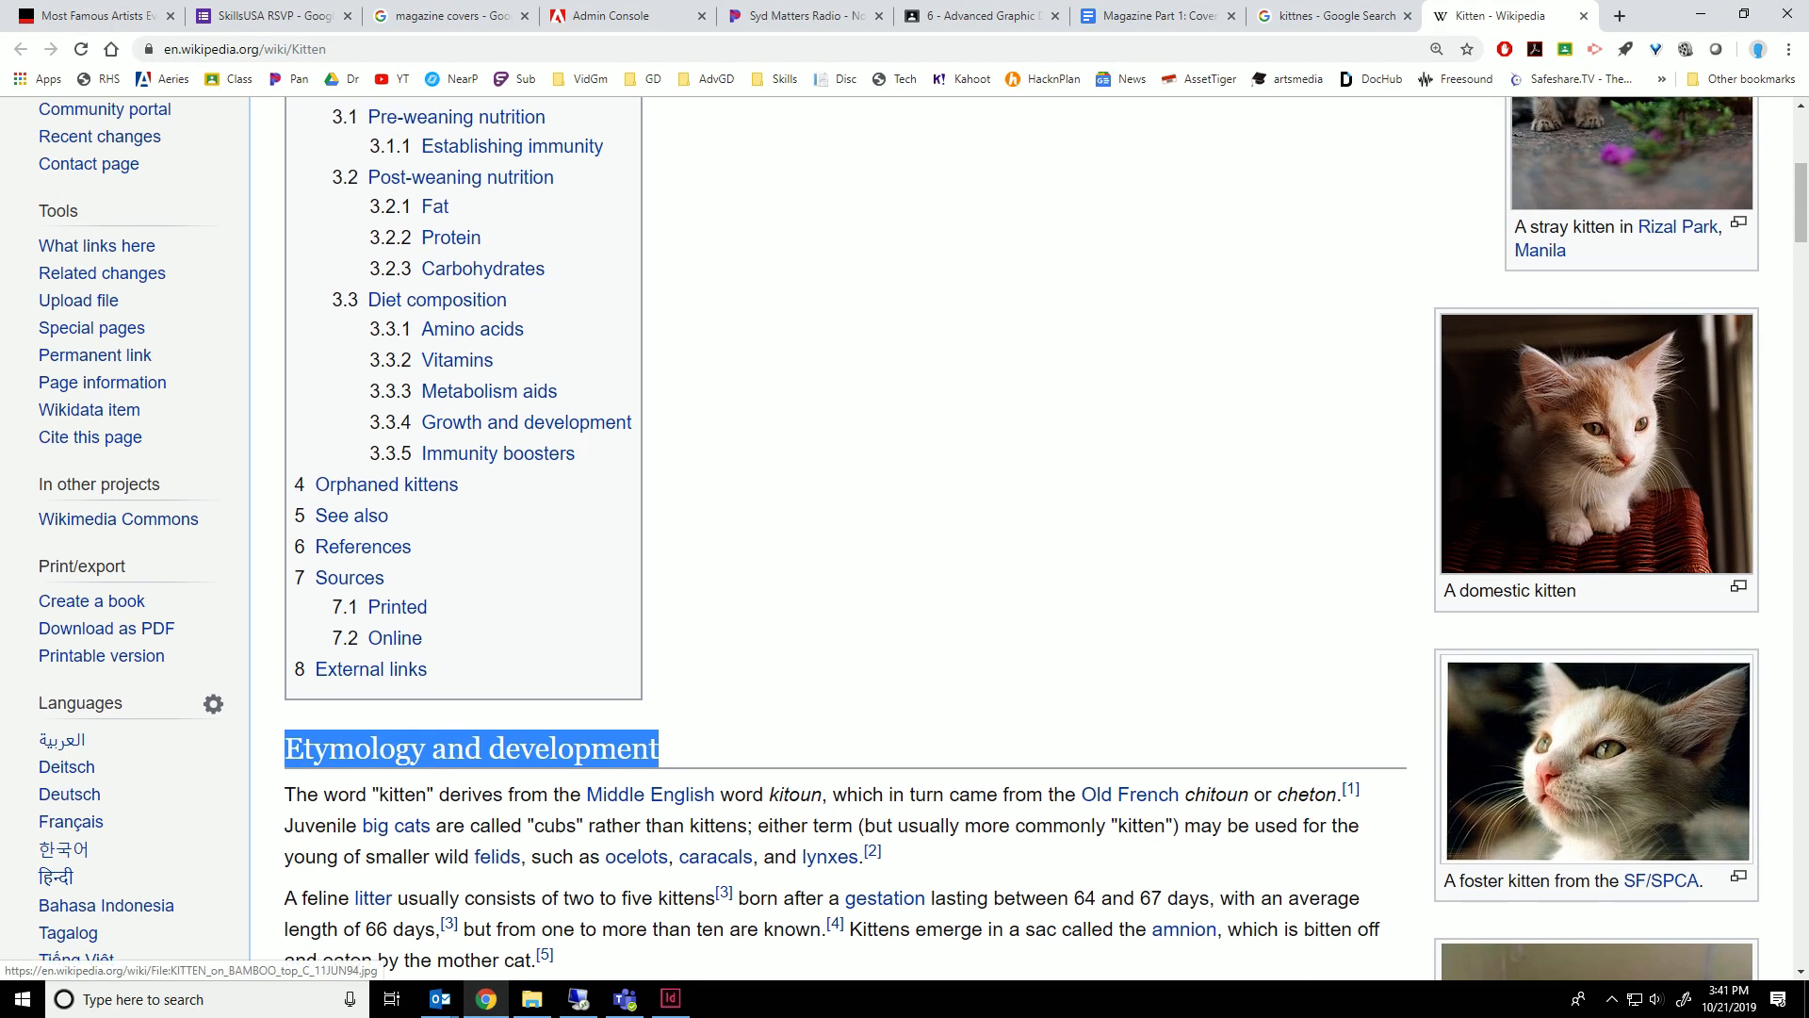
click(1597, 481)
click(1749, 762)
right_click(1030, 365)
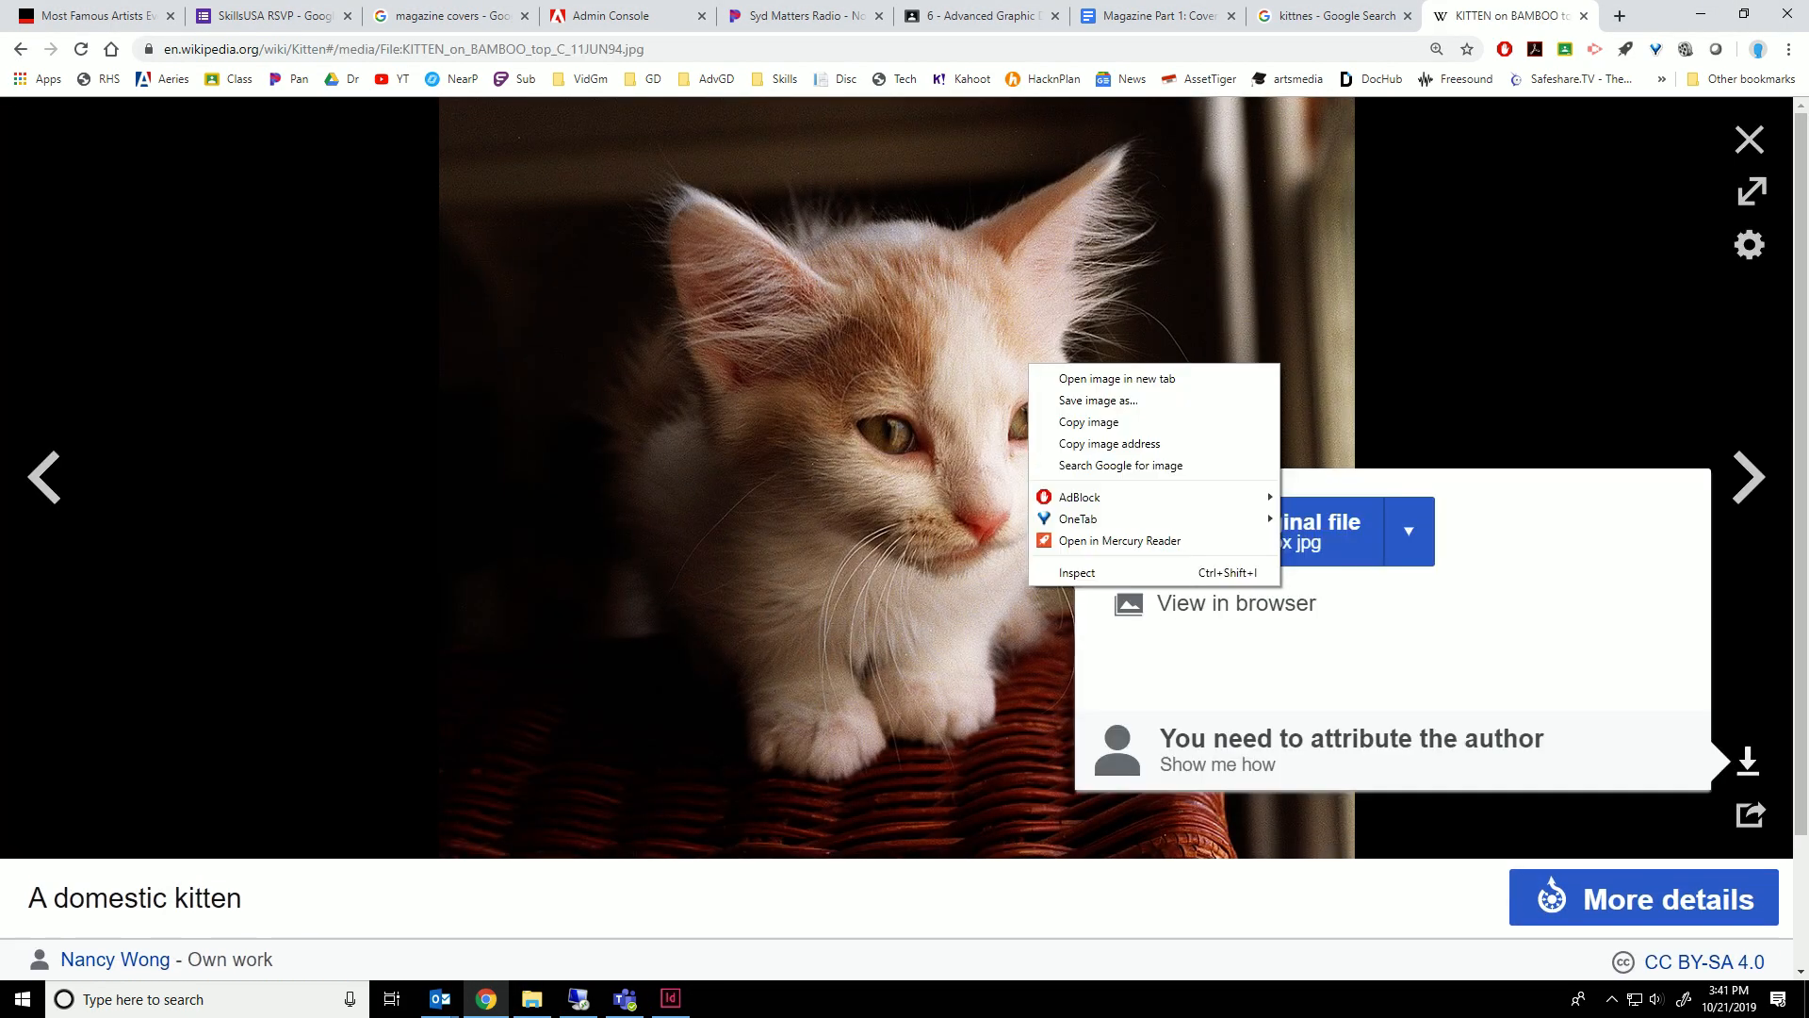
click(1098, 399)
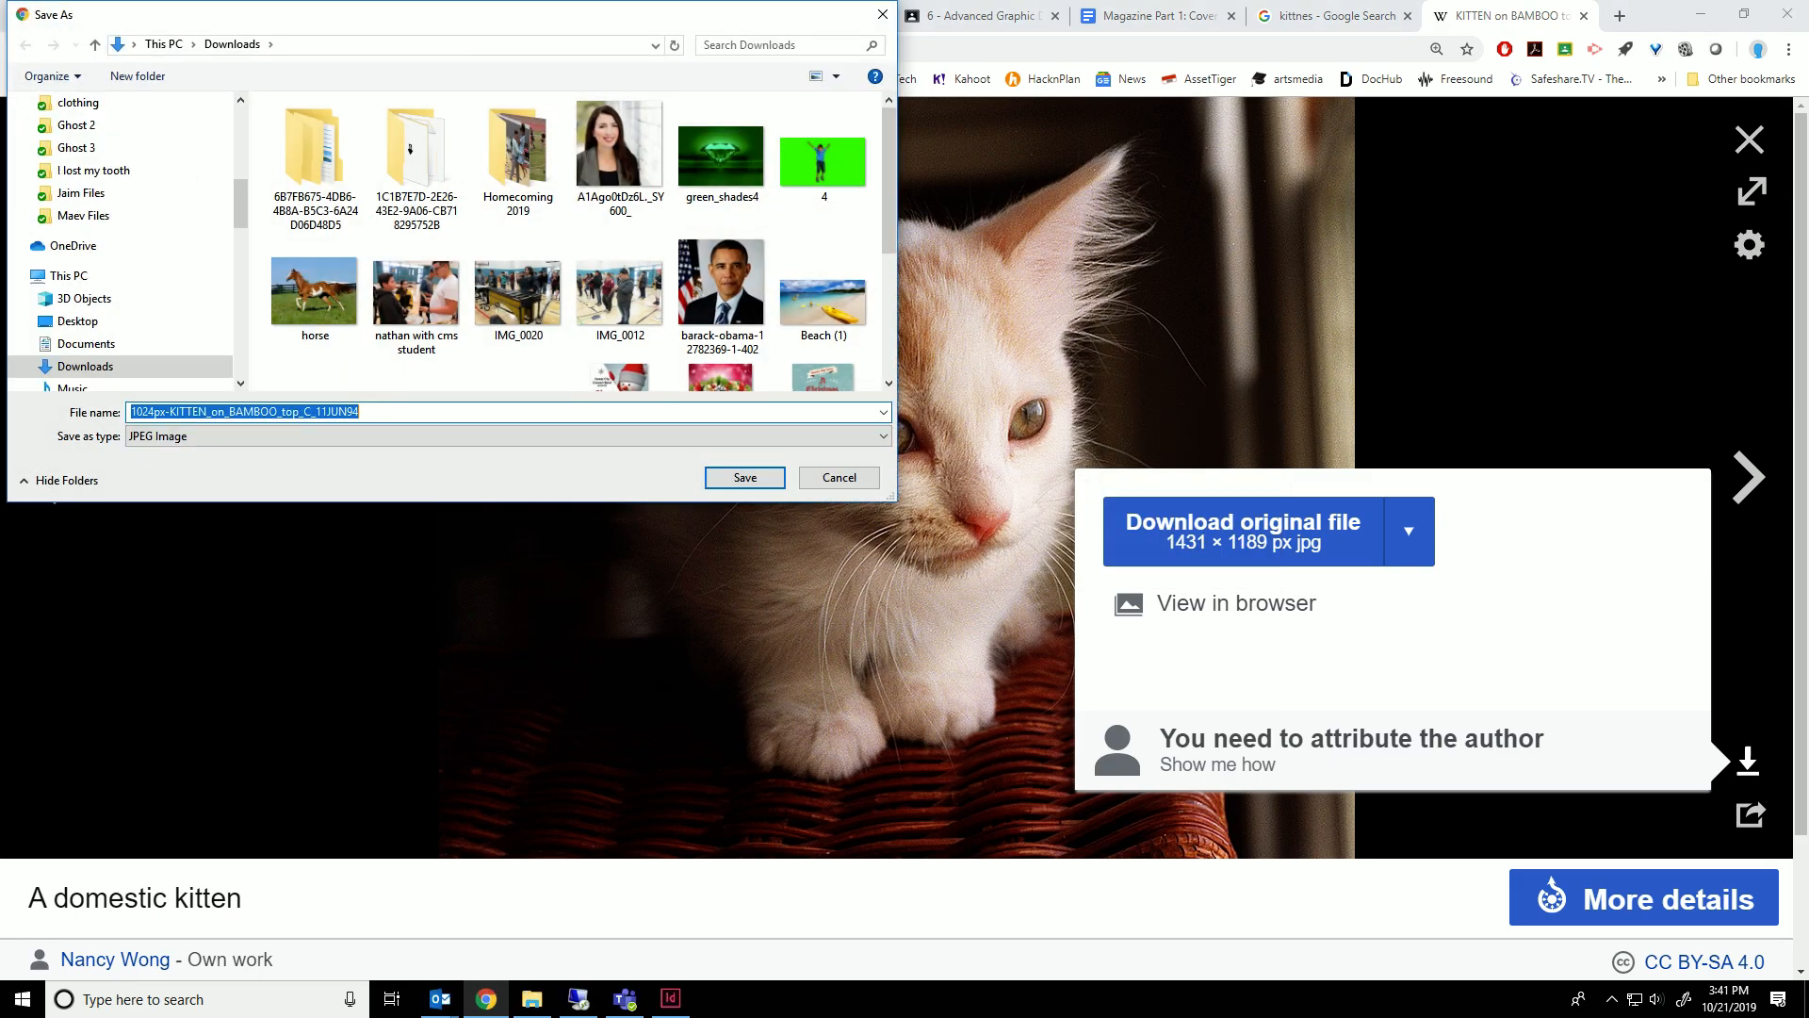
scroll(123, 243, down, 3)
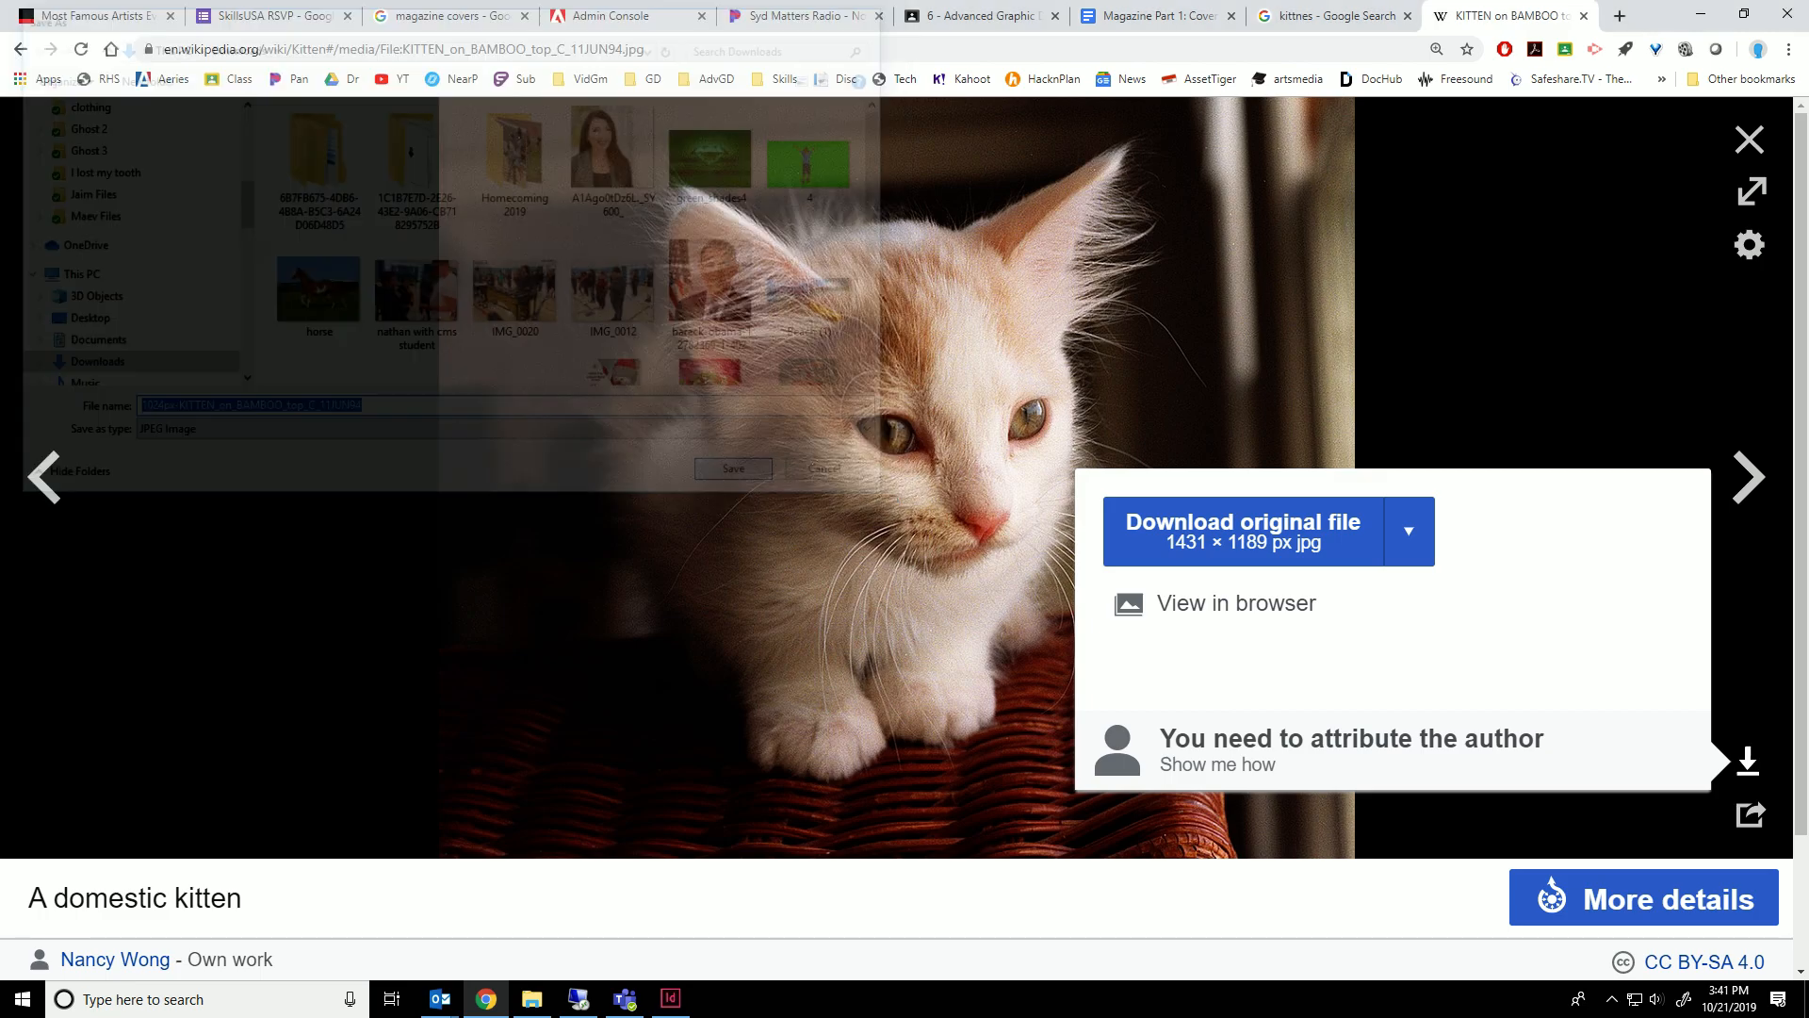
key(Return)
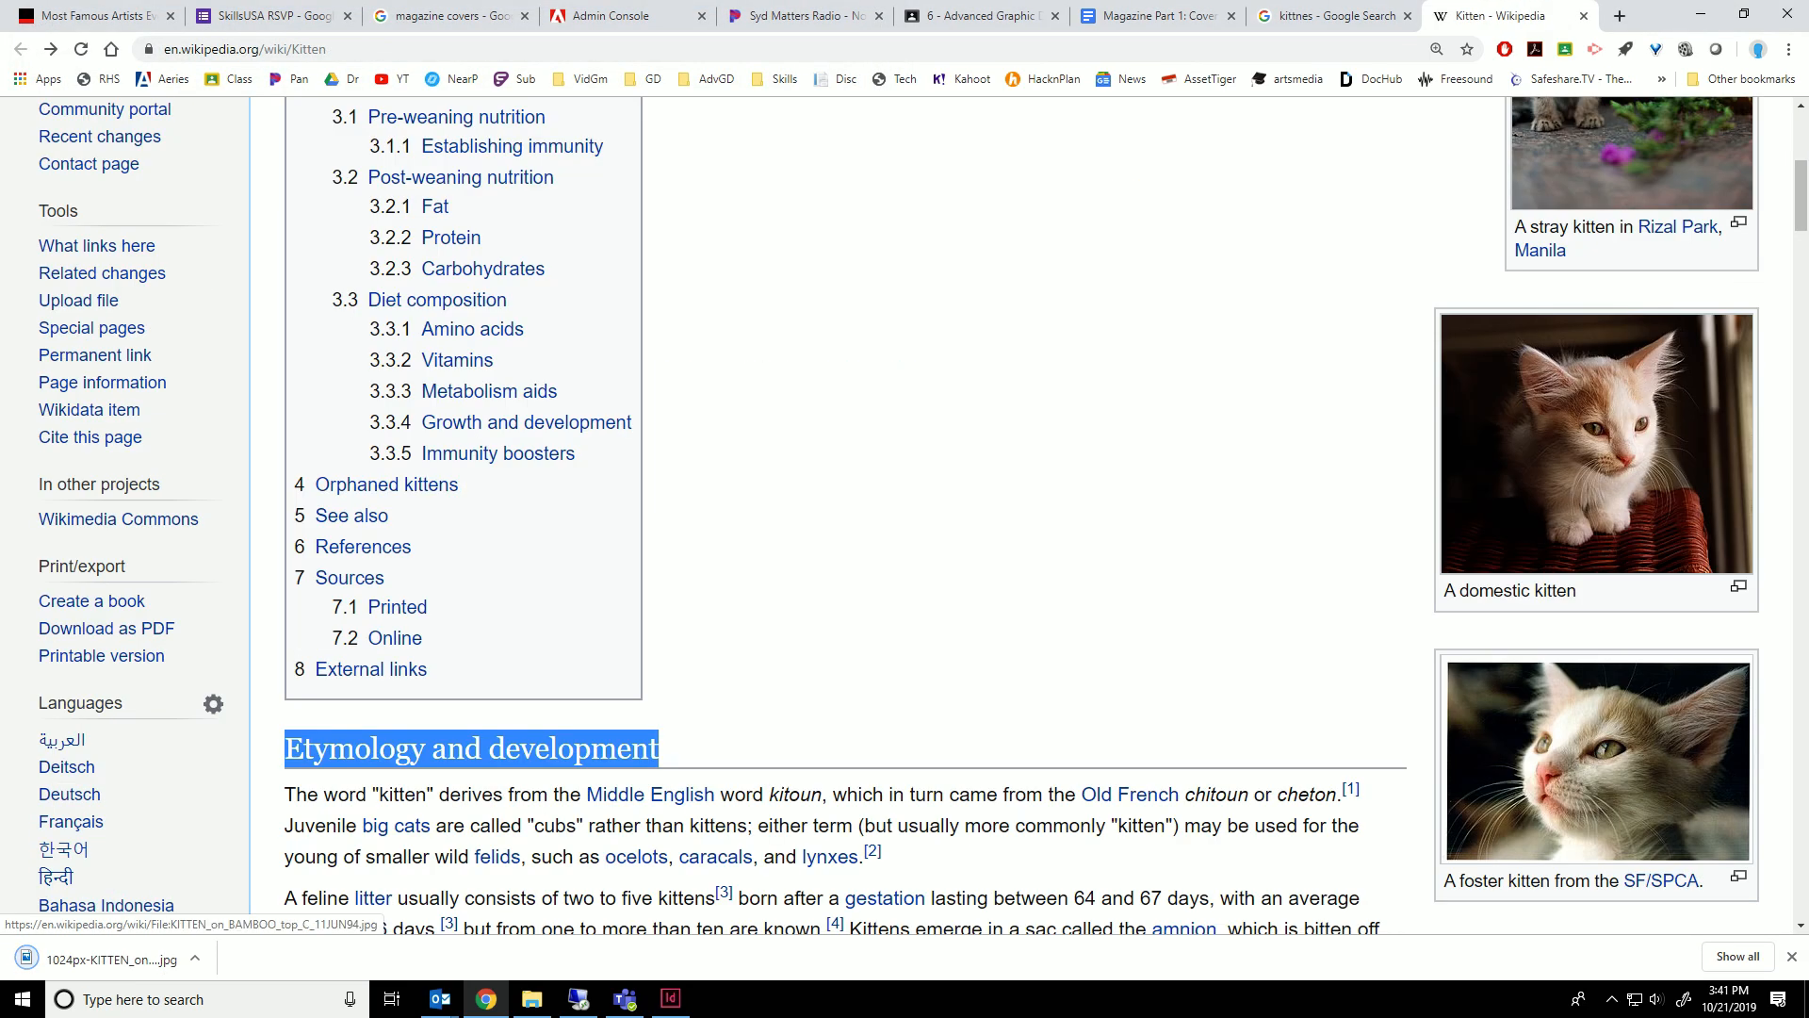
Save the "A foster kitten from the SF/SPCA" photo to Downloads as the JPEG 1280px-SPCA_kITTEN.
scroll(904, 514, down, 3)
click(1595, 527)
click(1748, 714)
right_click(795, 351)
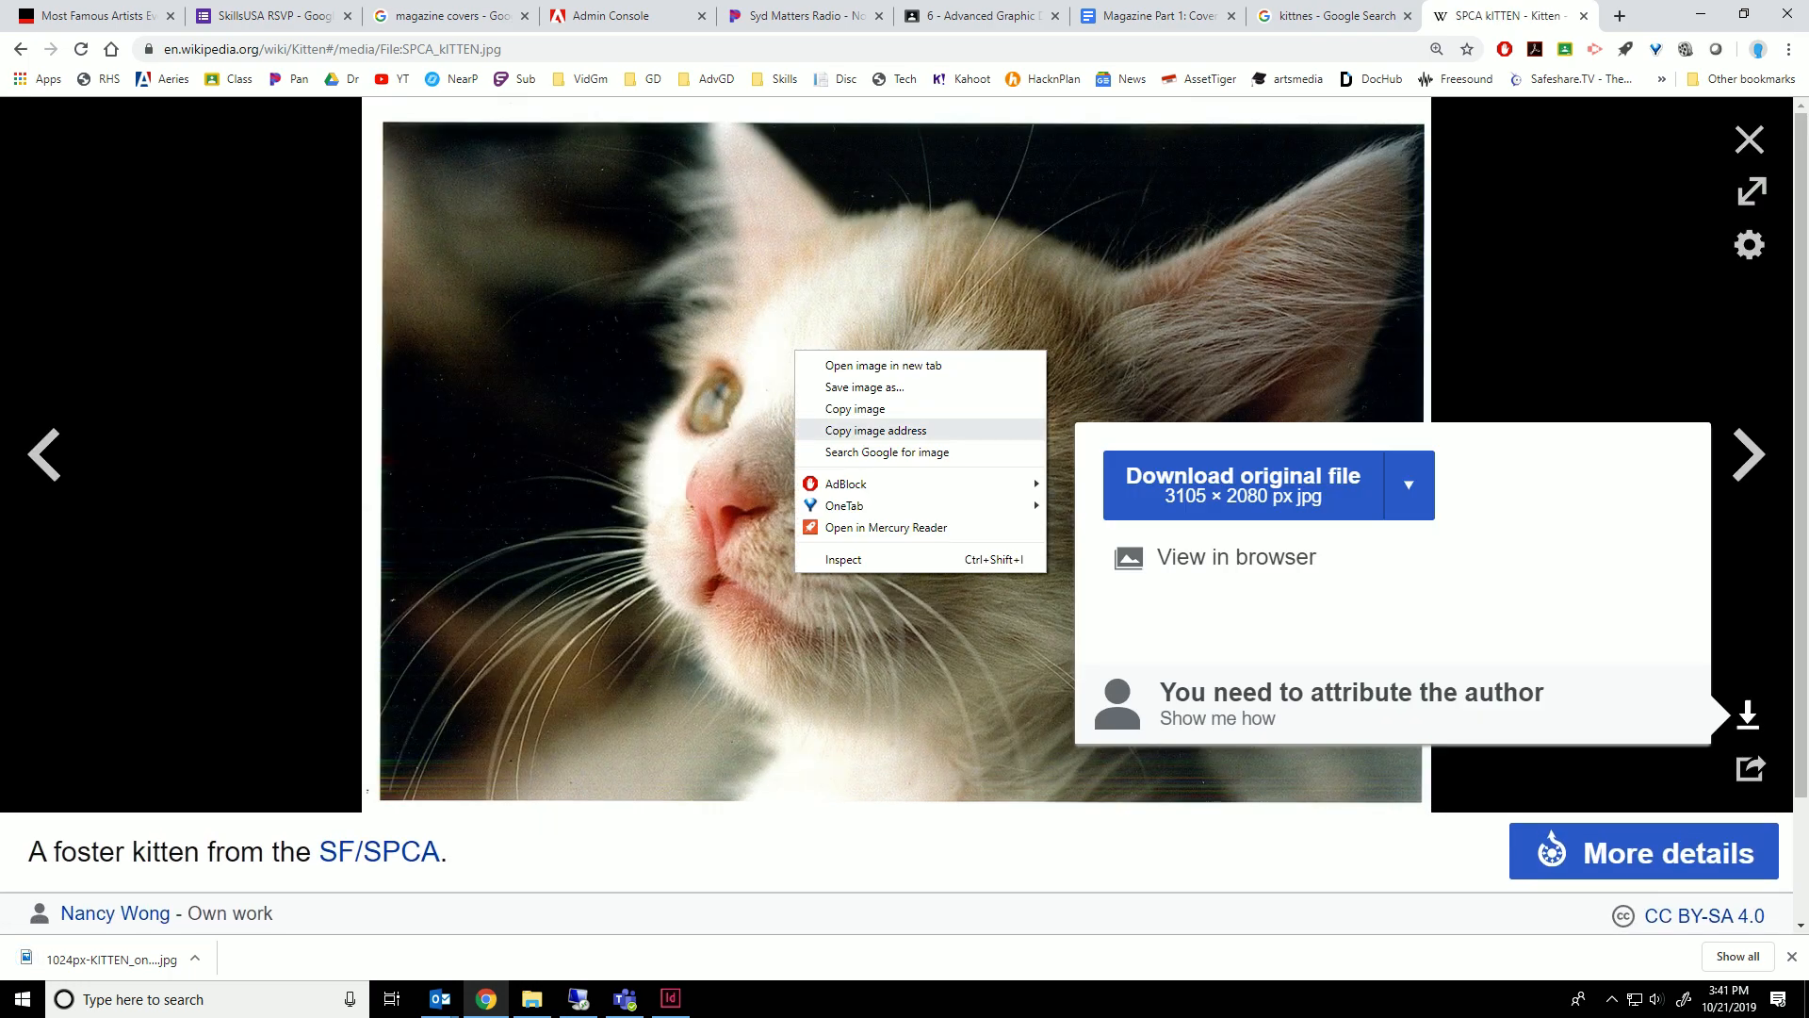
click(848, 386)
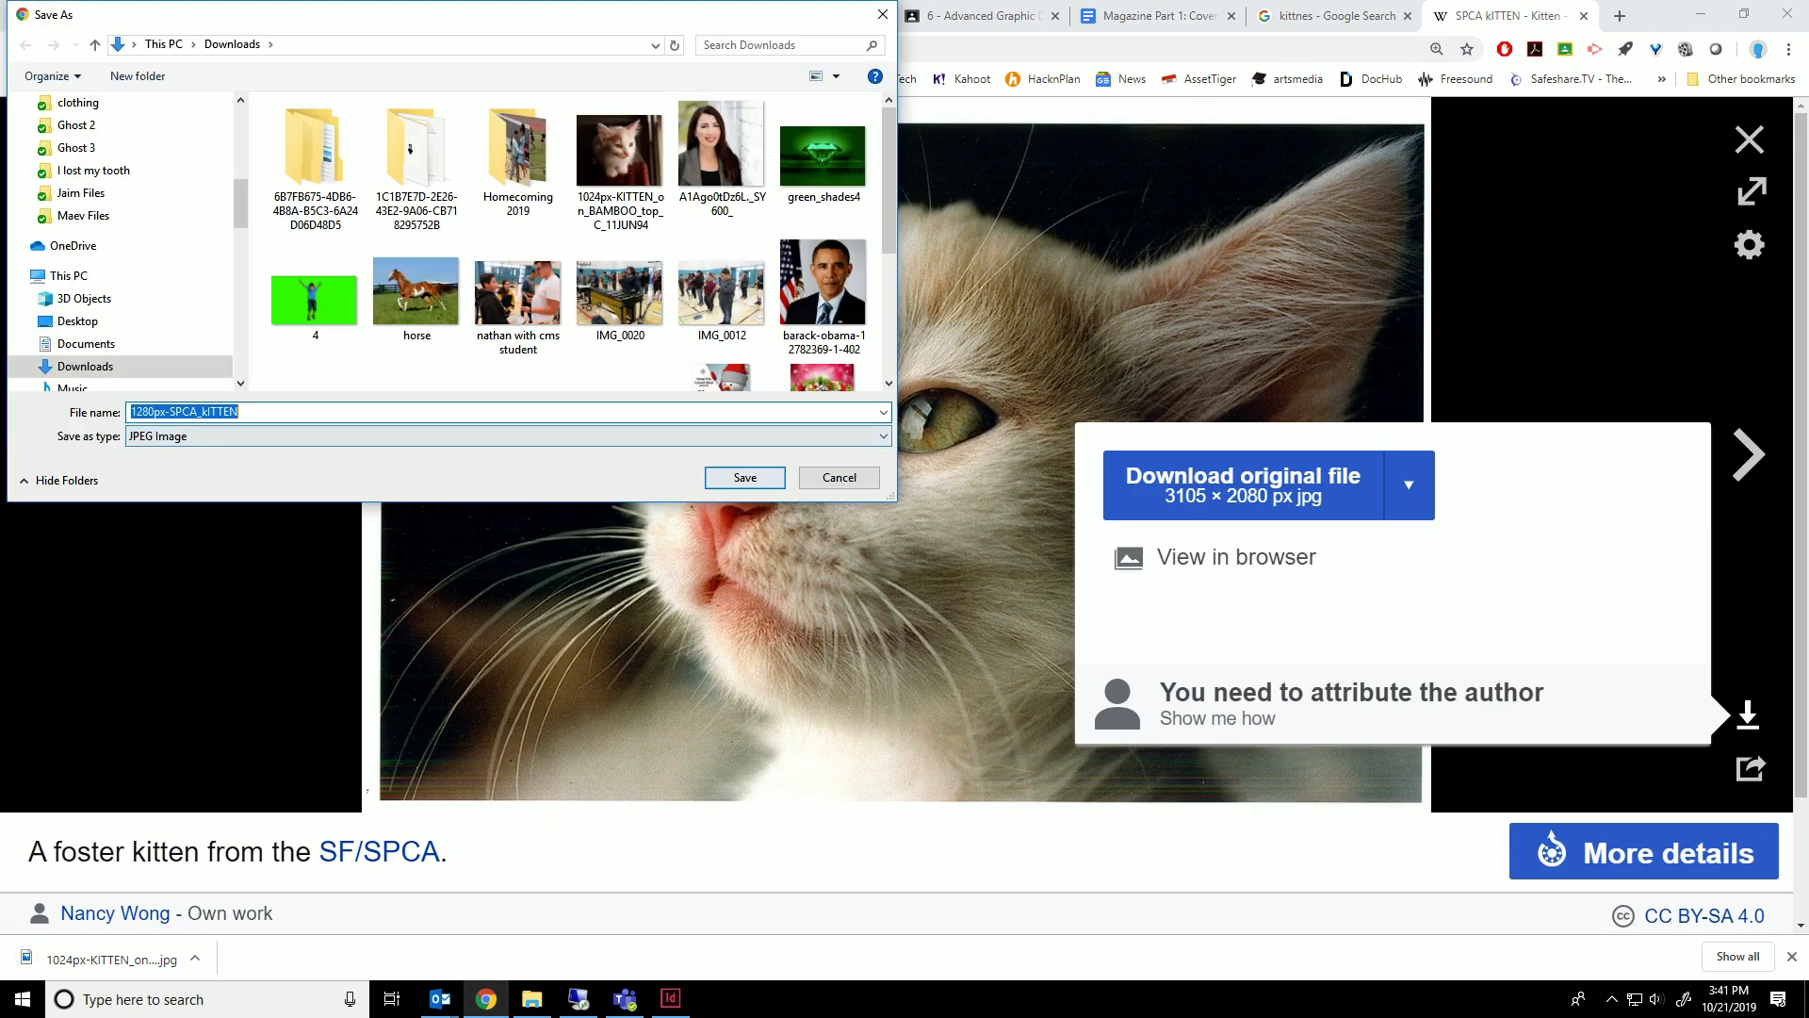
key(Return)
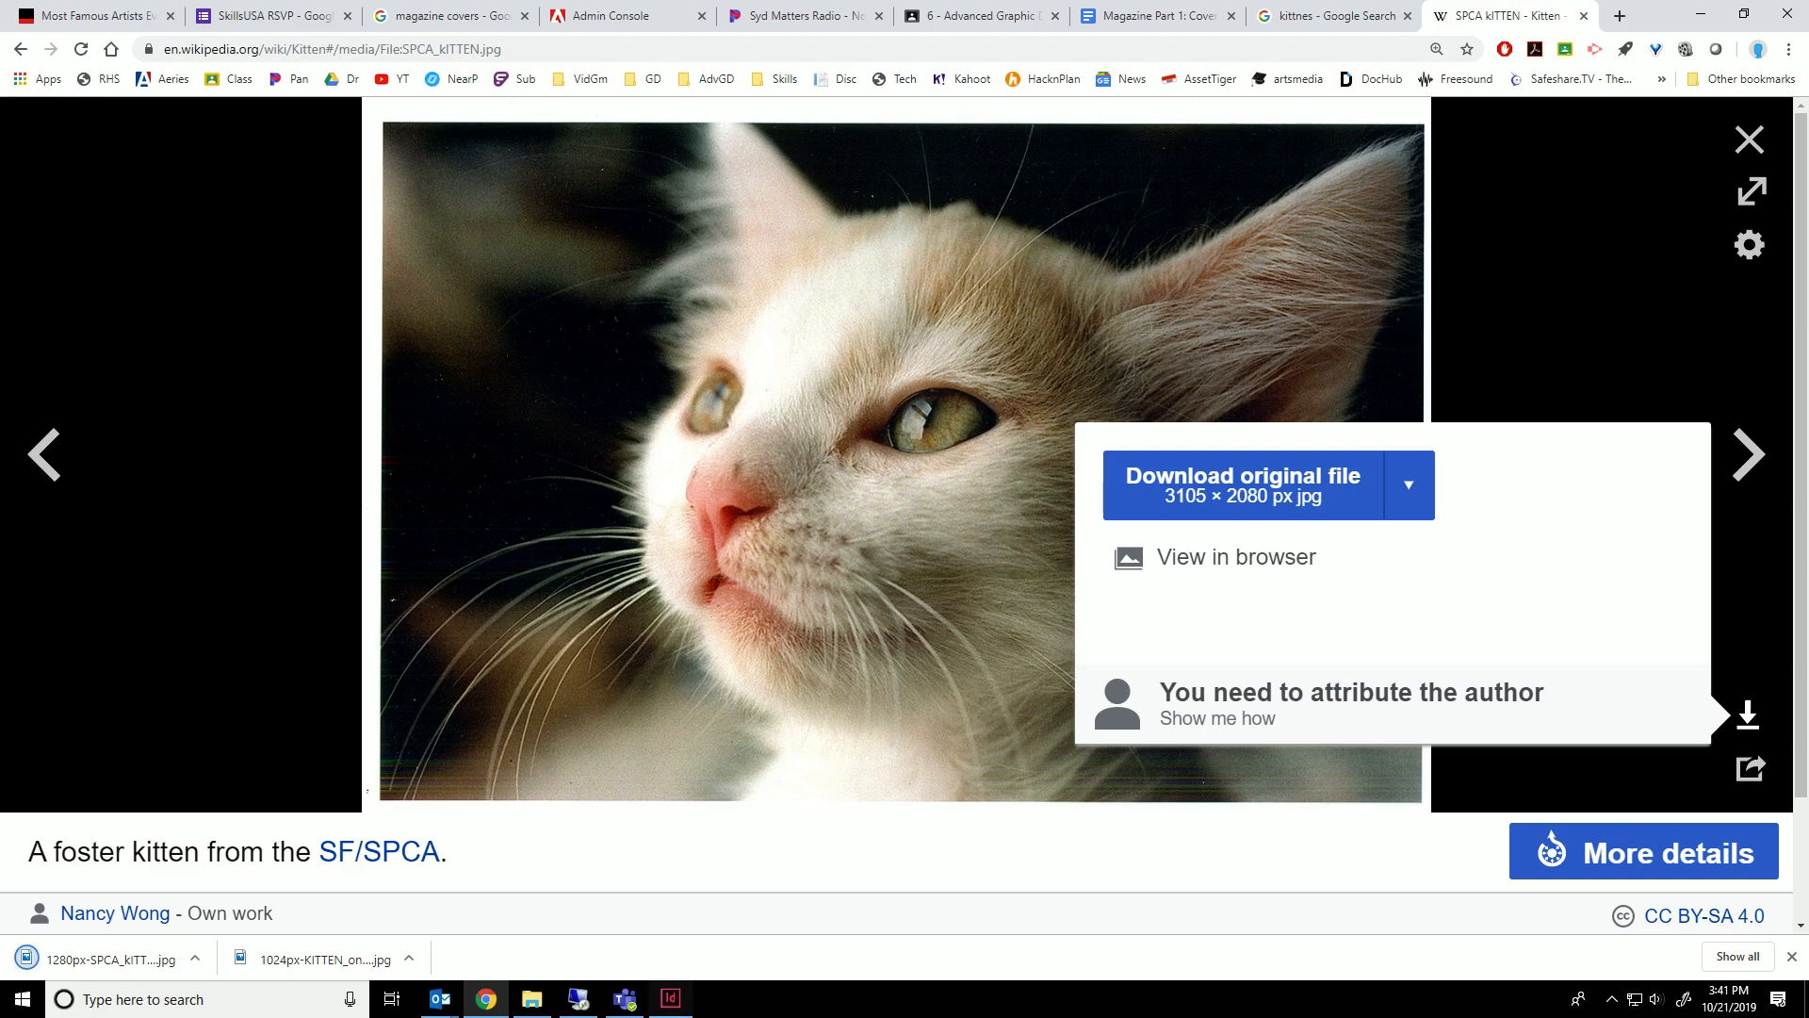
Switch back to InDesign and select the upper teal rectangle.
click(670, 998)
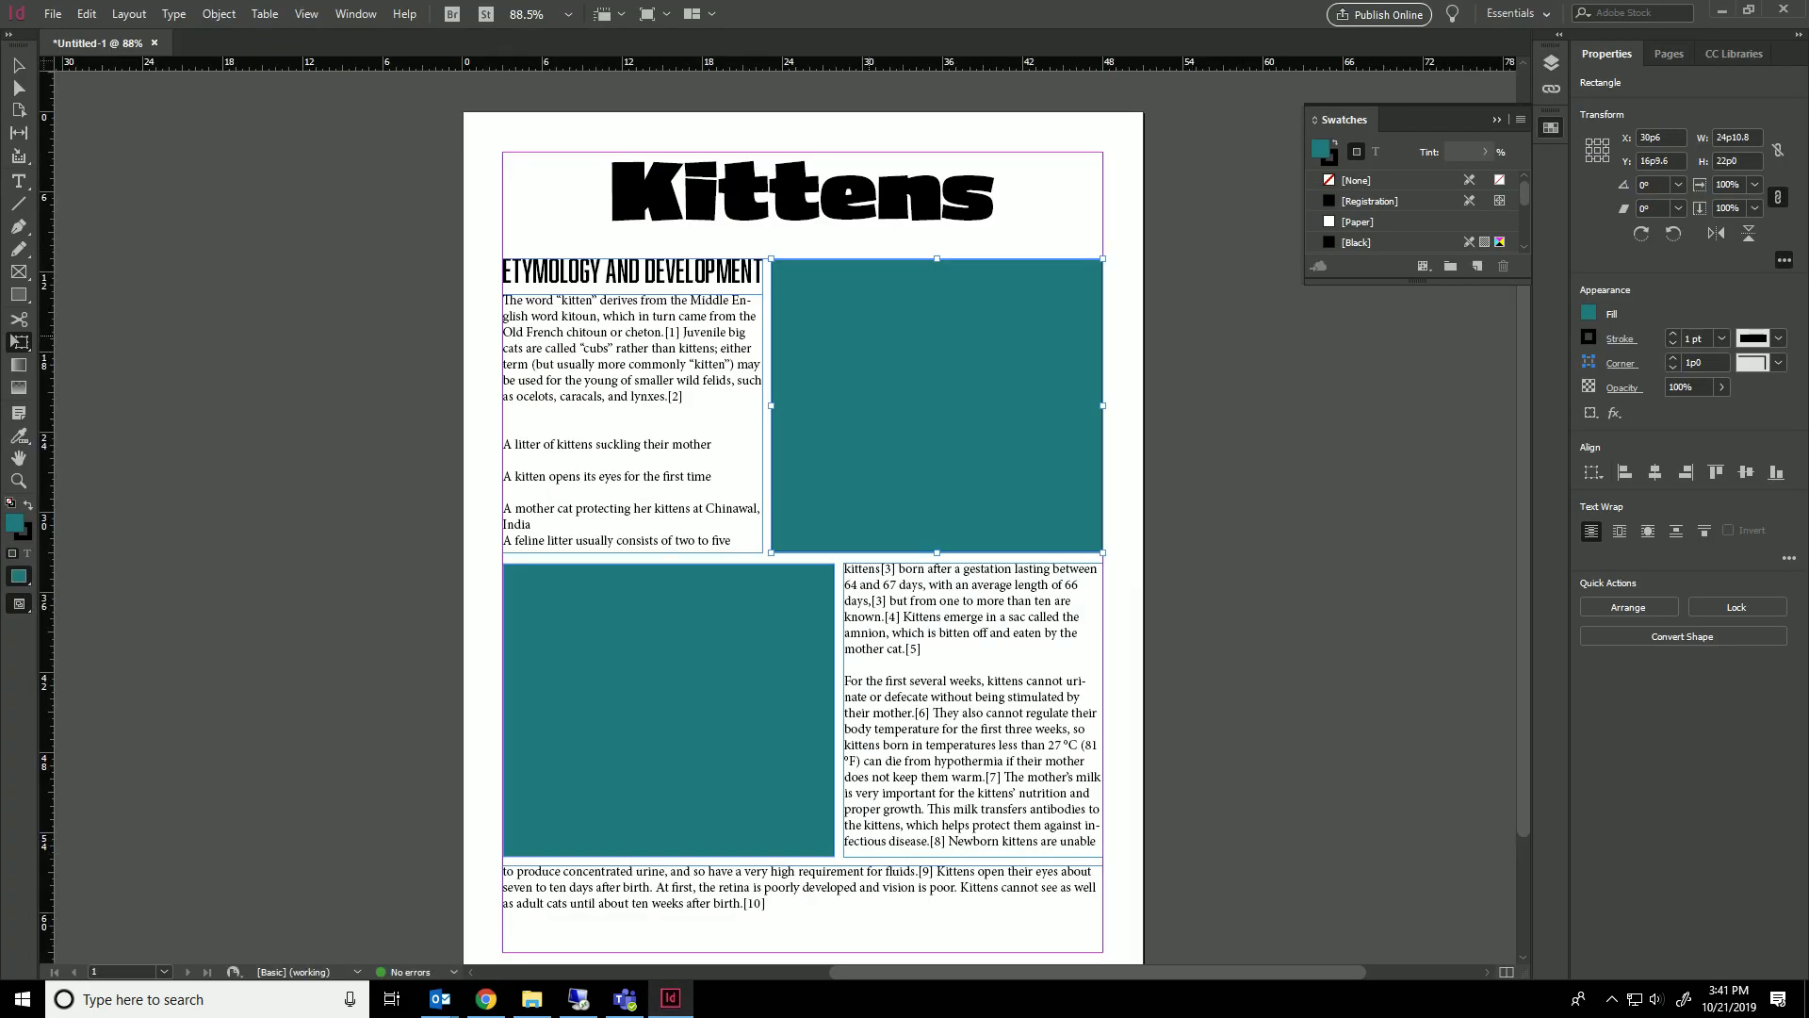
key(v)
key(ctrl+shift+a)
click(966, 421)
right_click(966, 422)
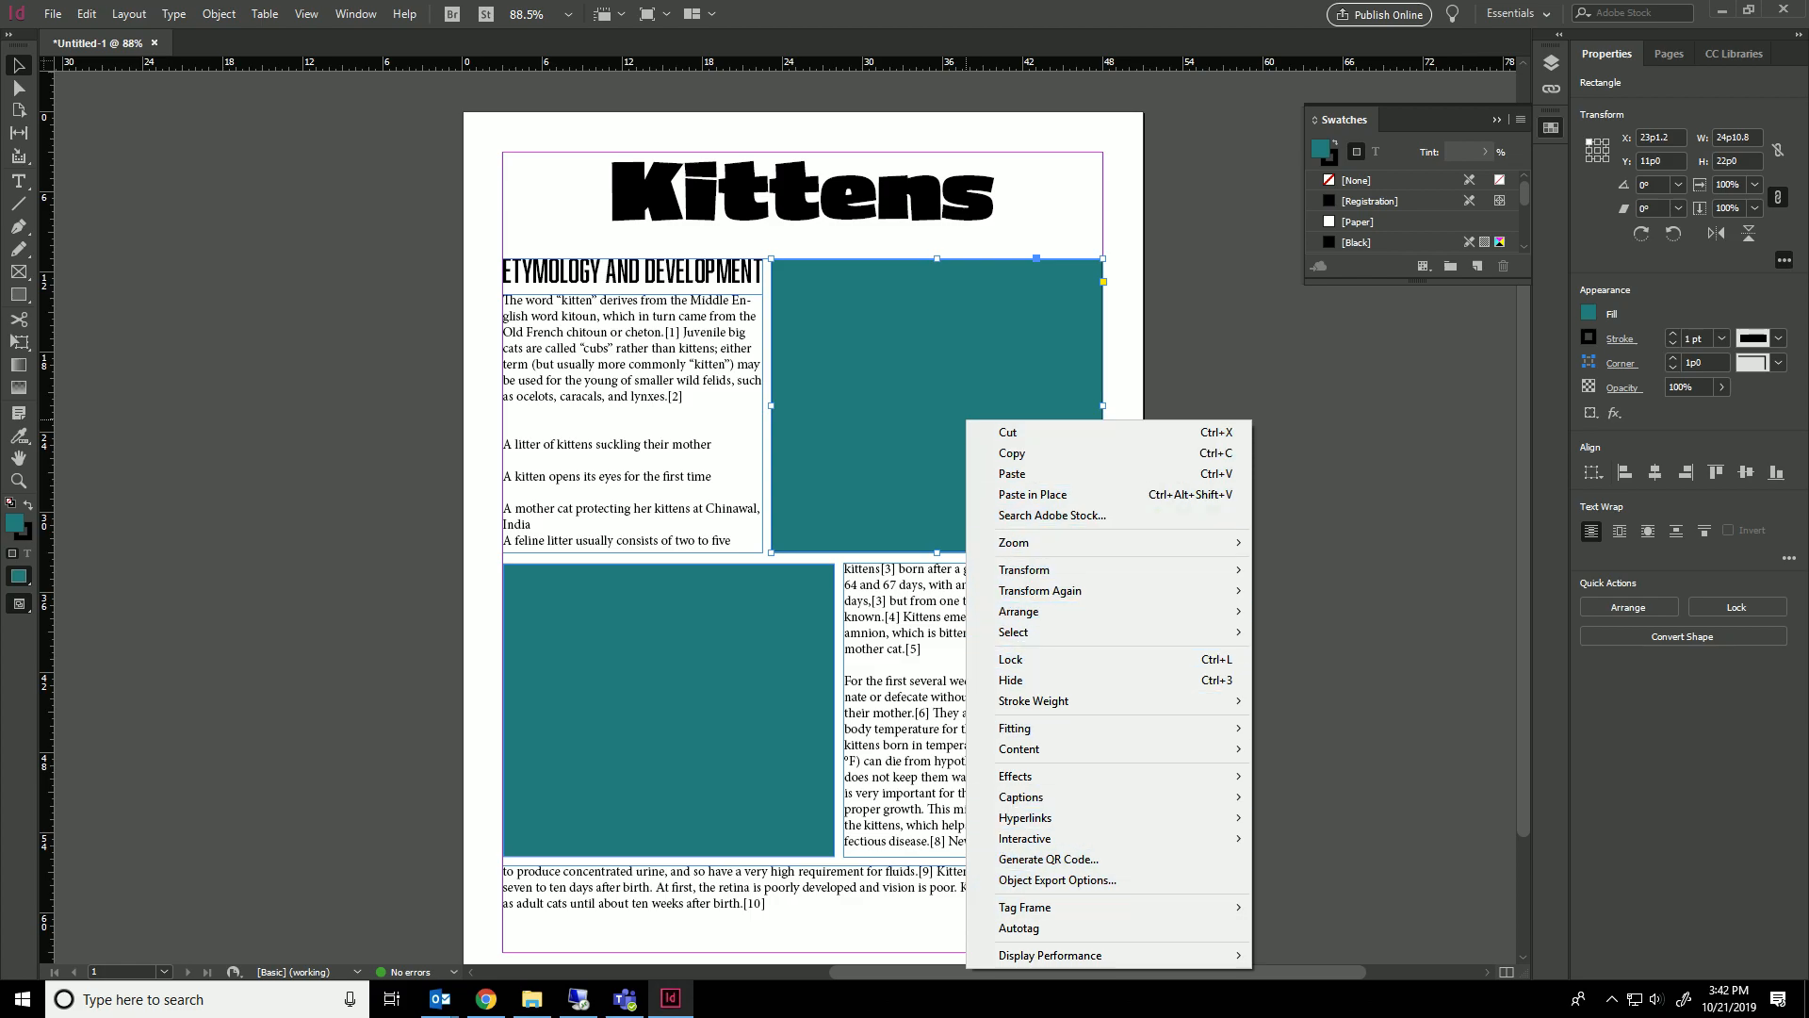
Place the 1280px-SPCA_kITTEN image from Downloads into the upper teal rectangle and dismiss the Content-Aware Fit tip.
click(51, 13)
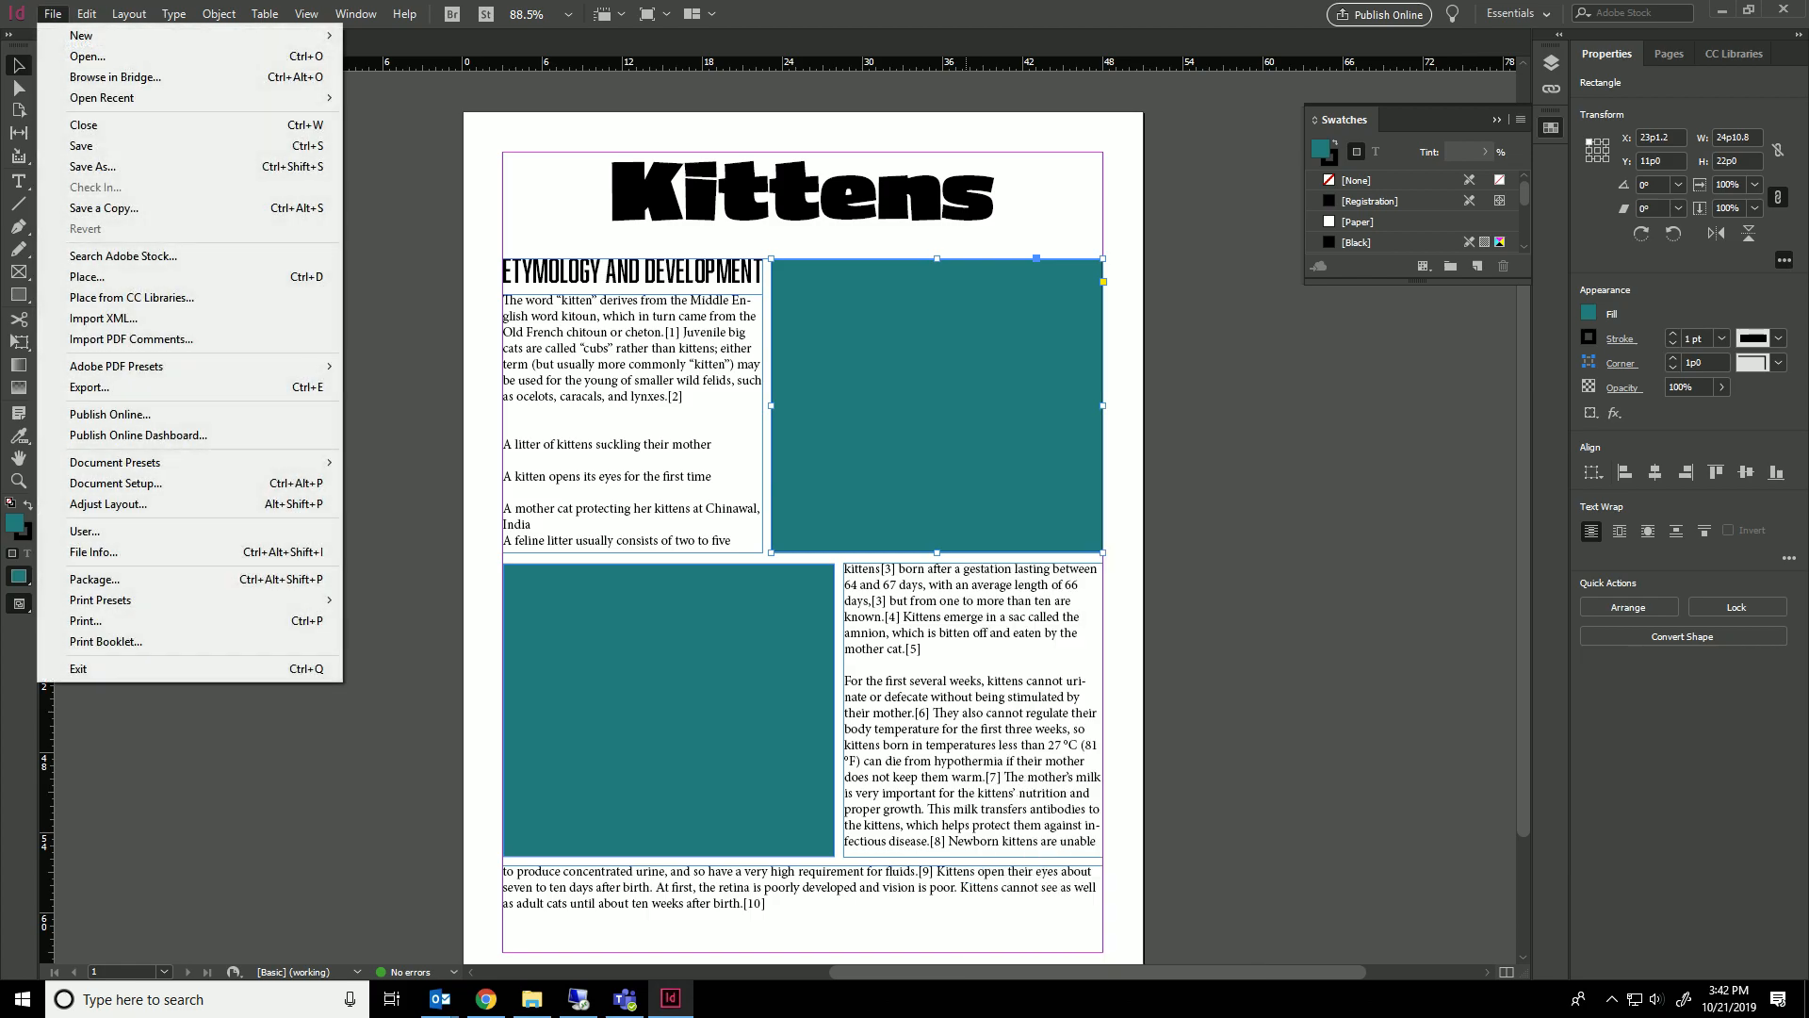
key(Right)
key(Left)
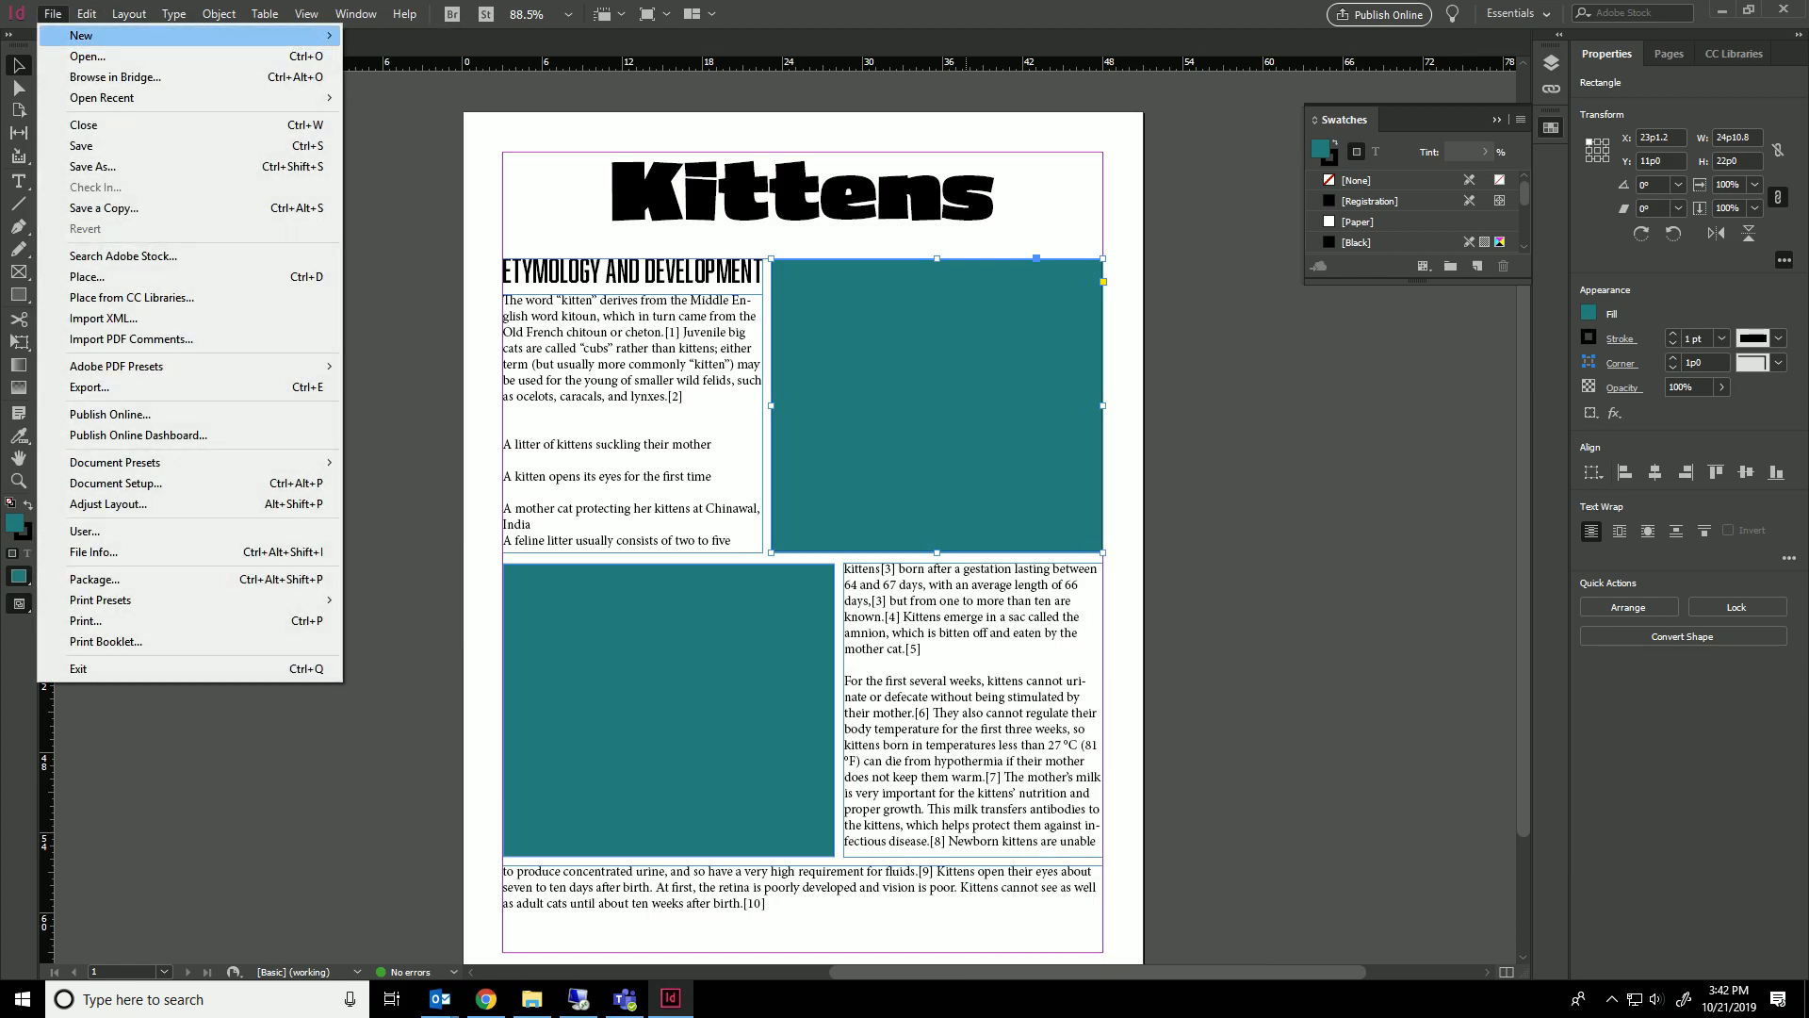
click(87, 276)
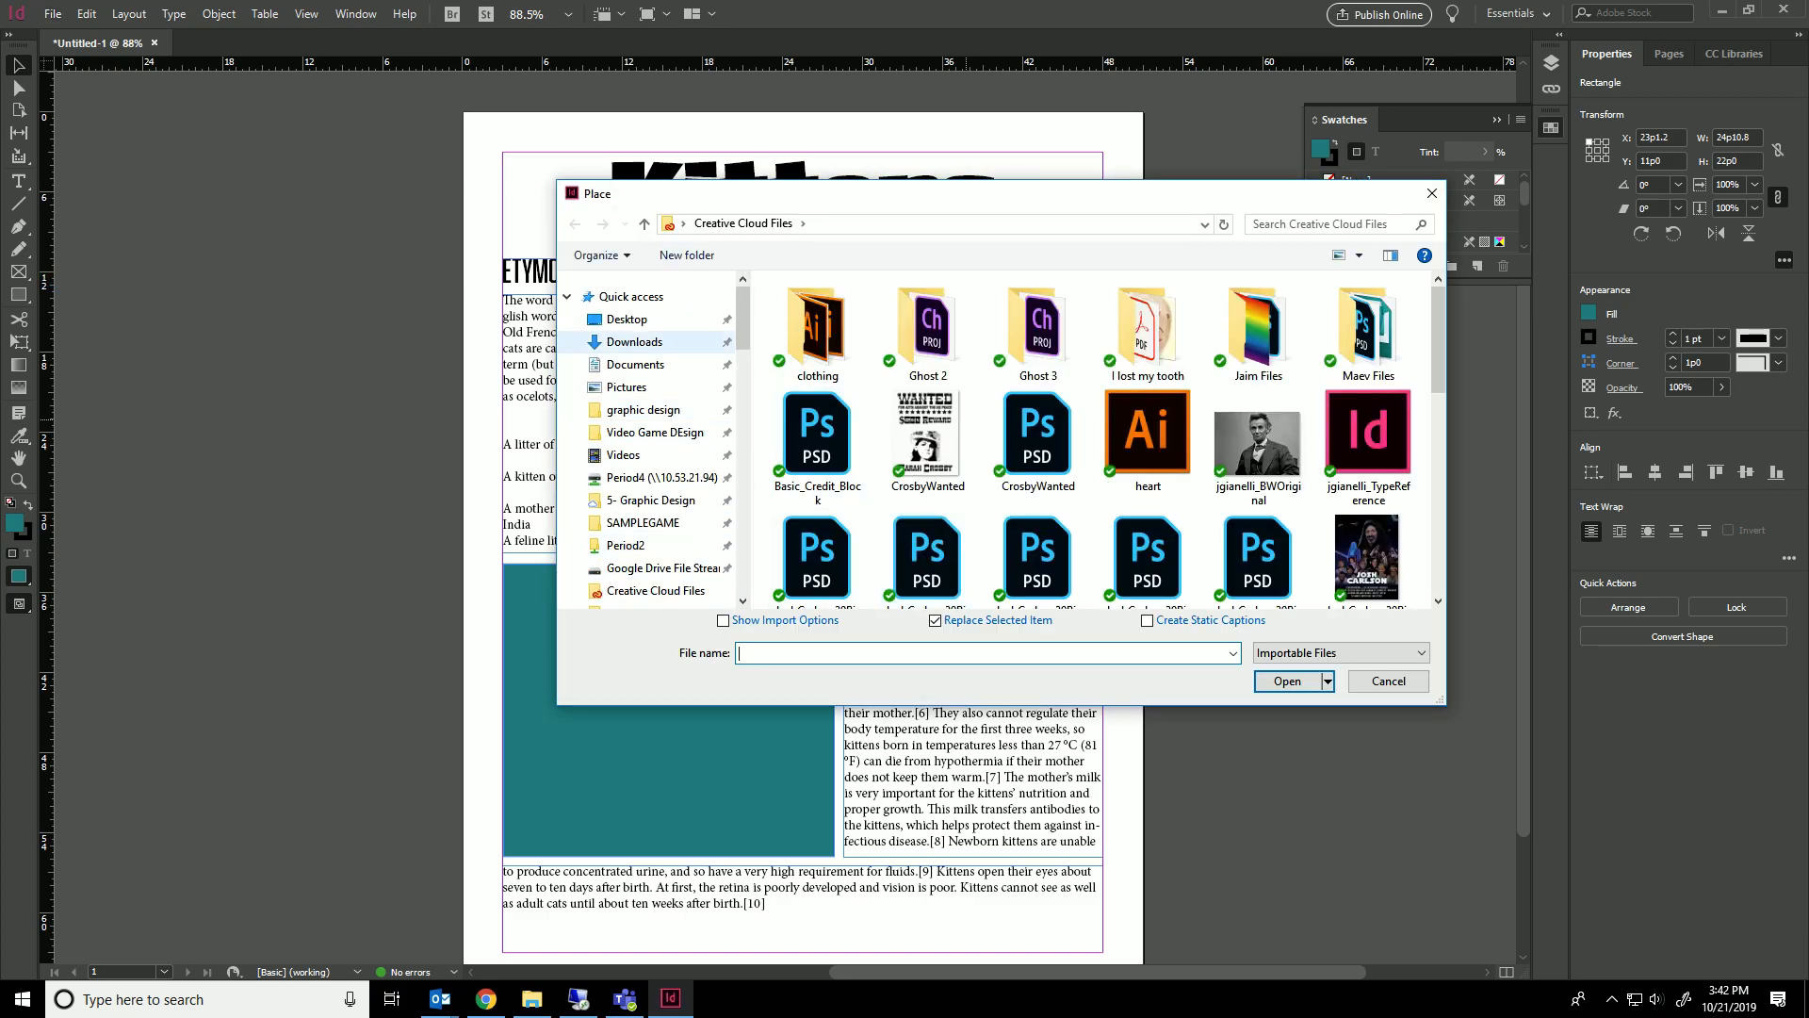
click(634, 342)
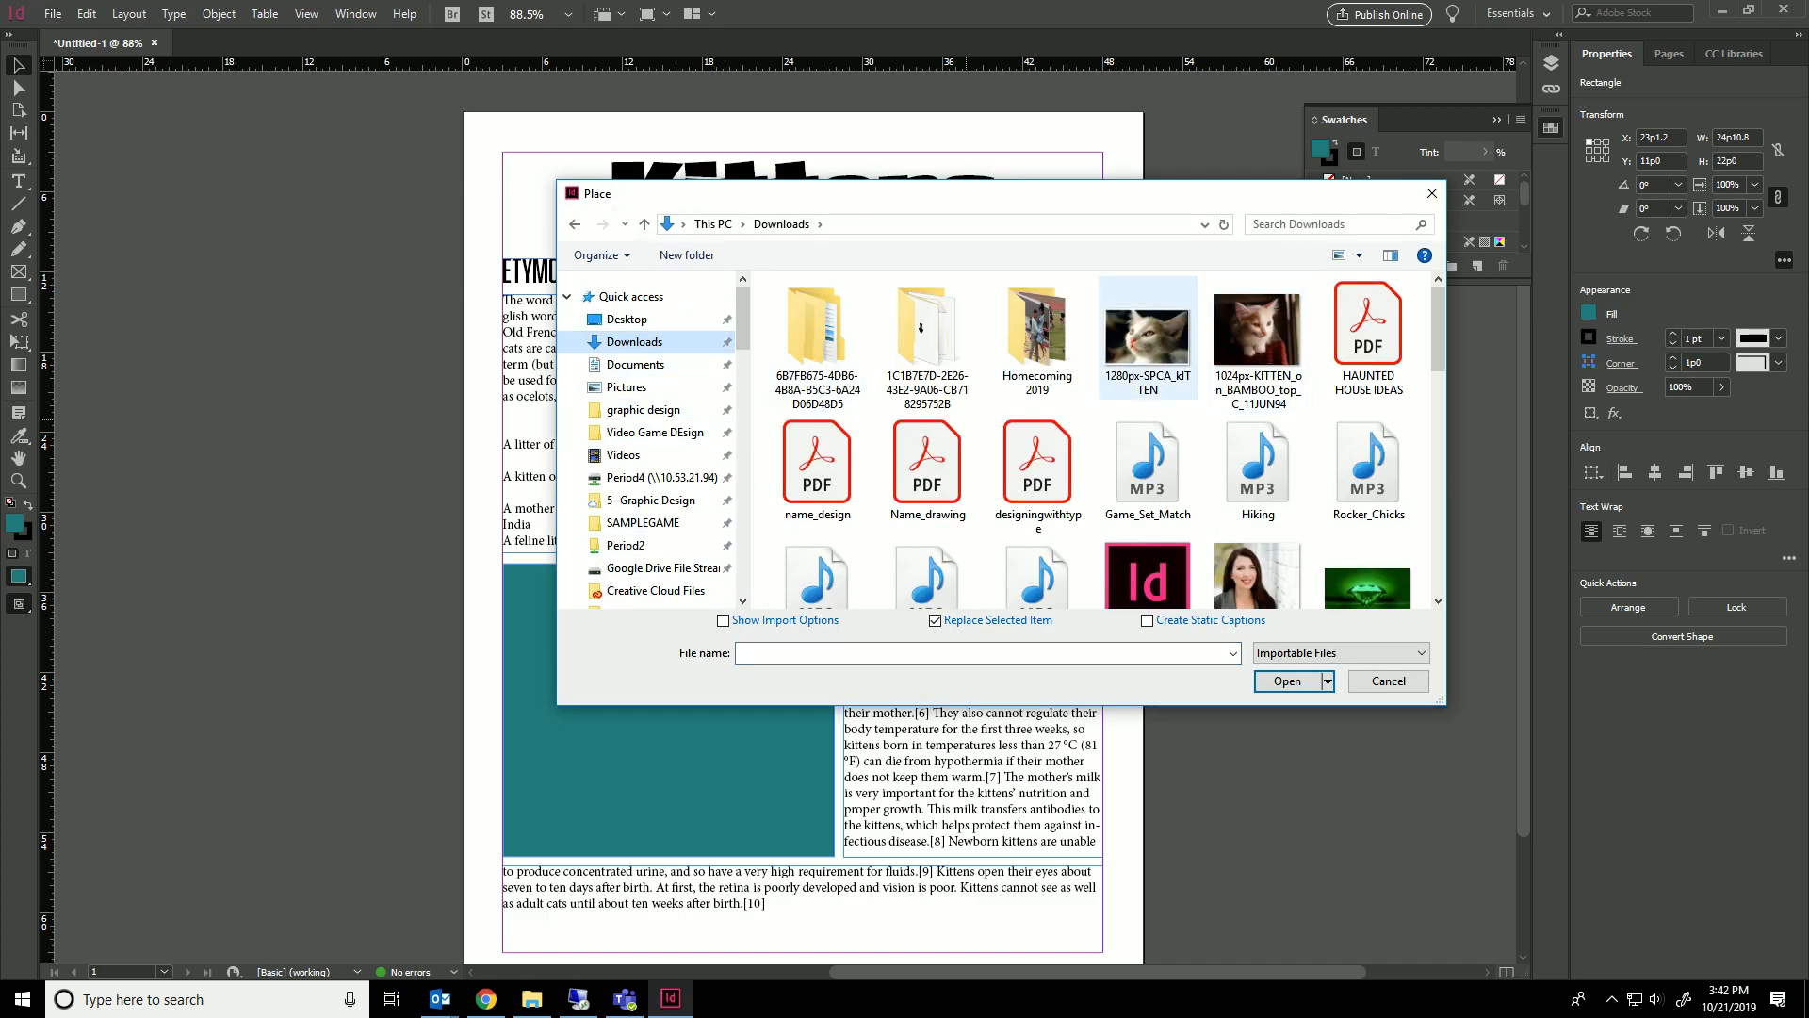
key(Return)
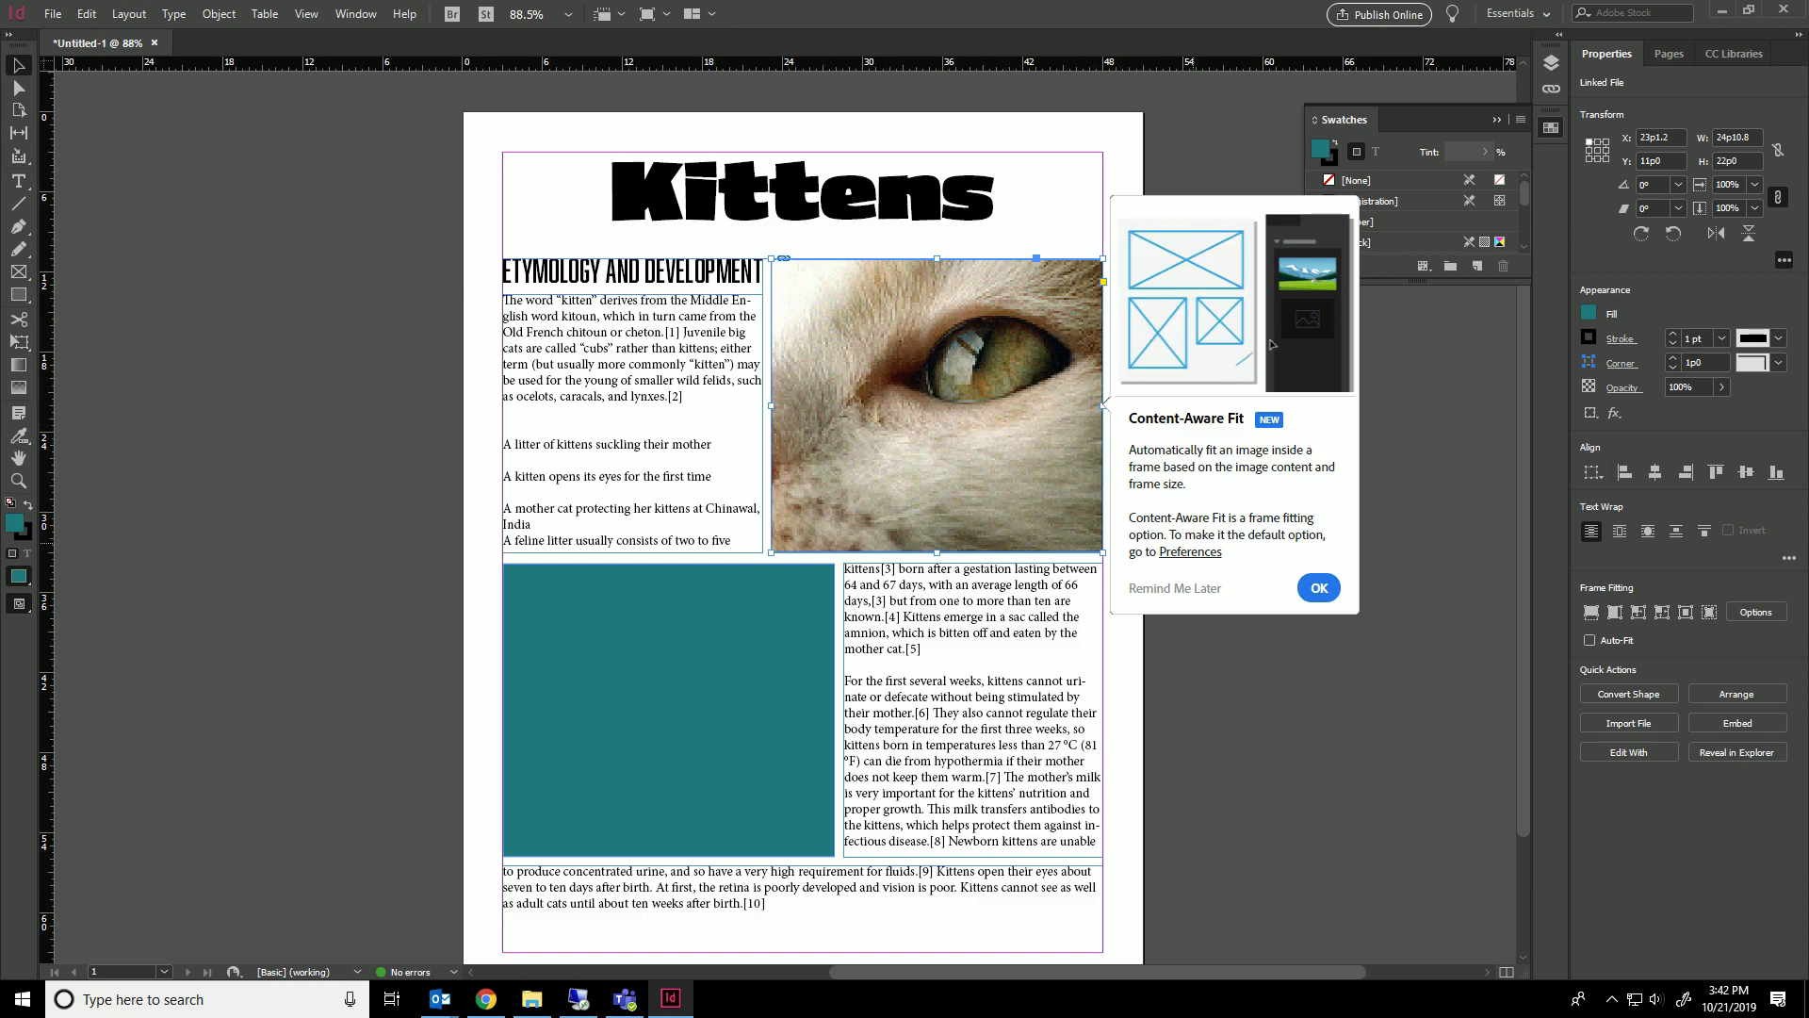
click(1320, 588)
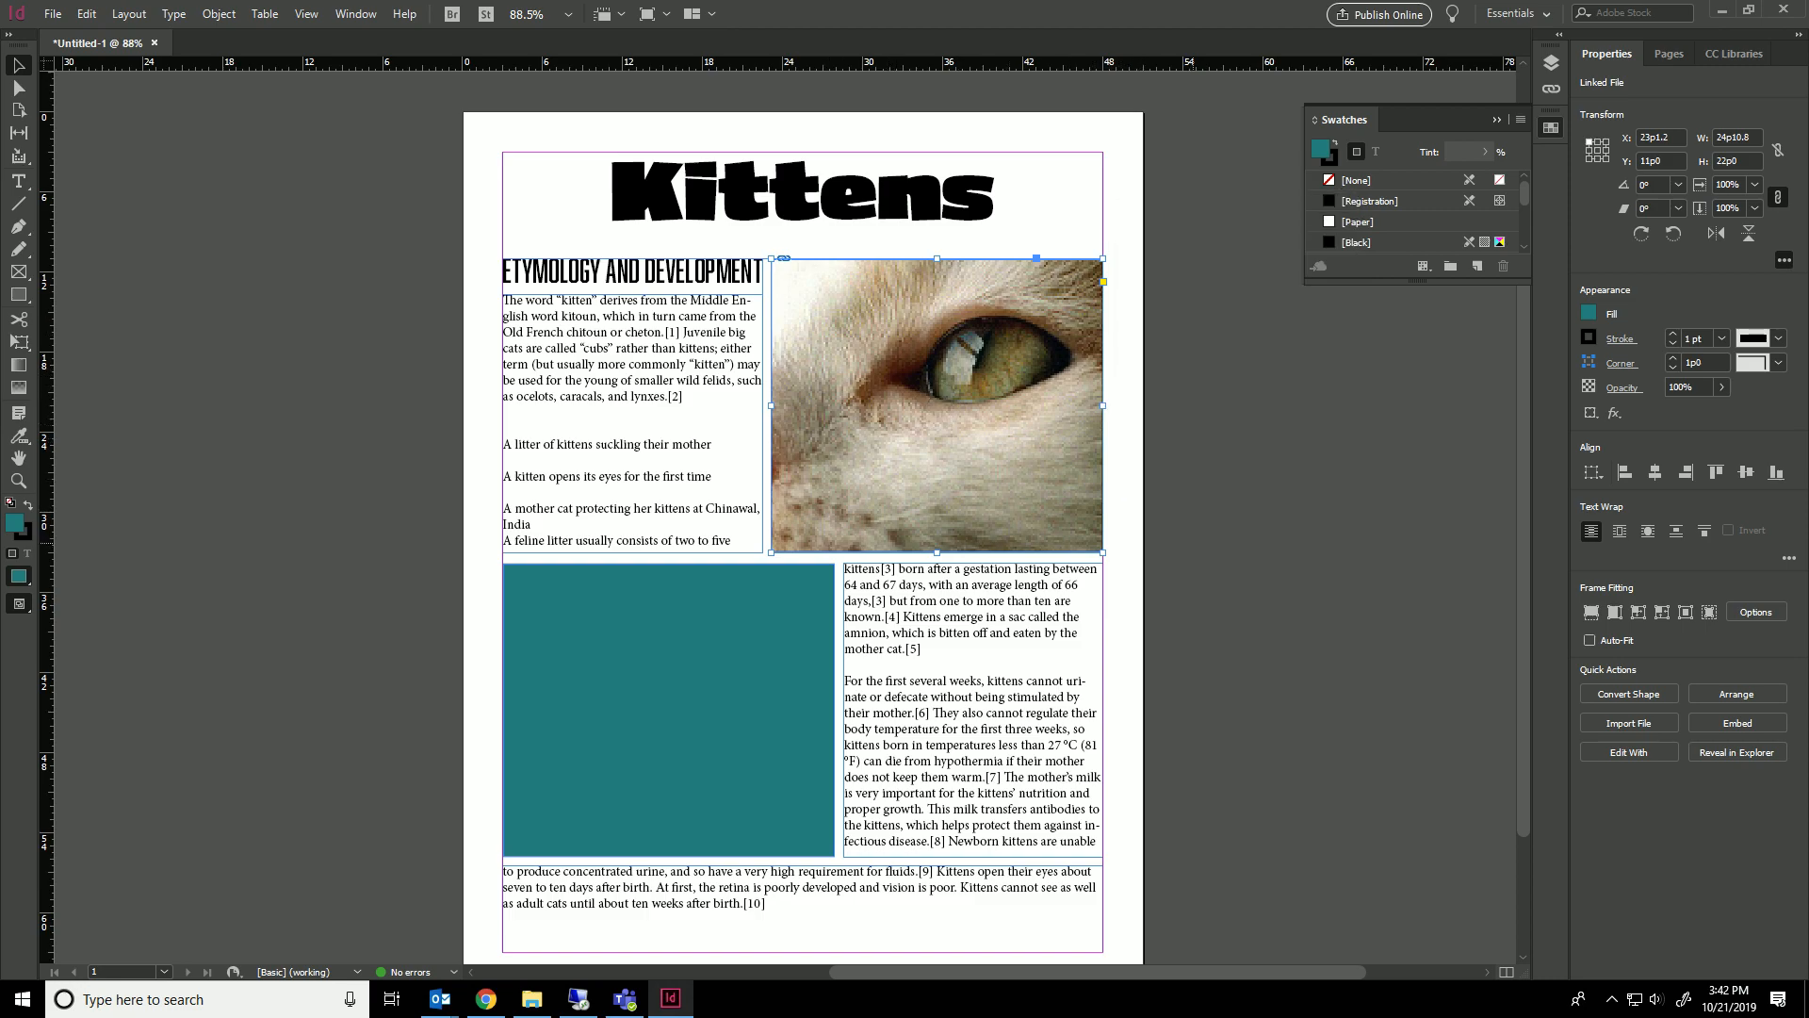
Make Content-Aware Fit the default frame fitting option in the preferences.
key(ctrl+k)
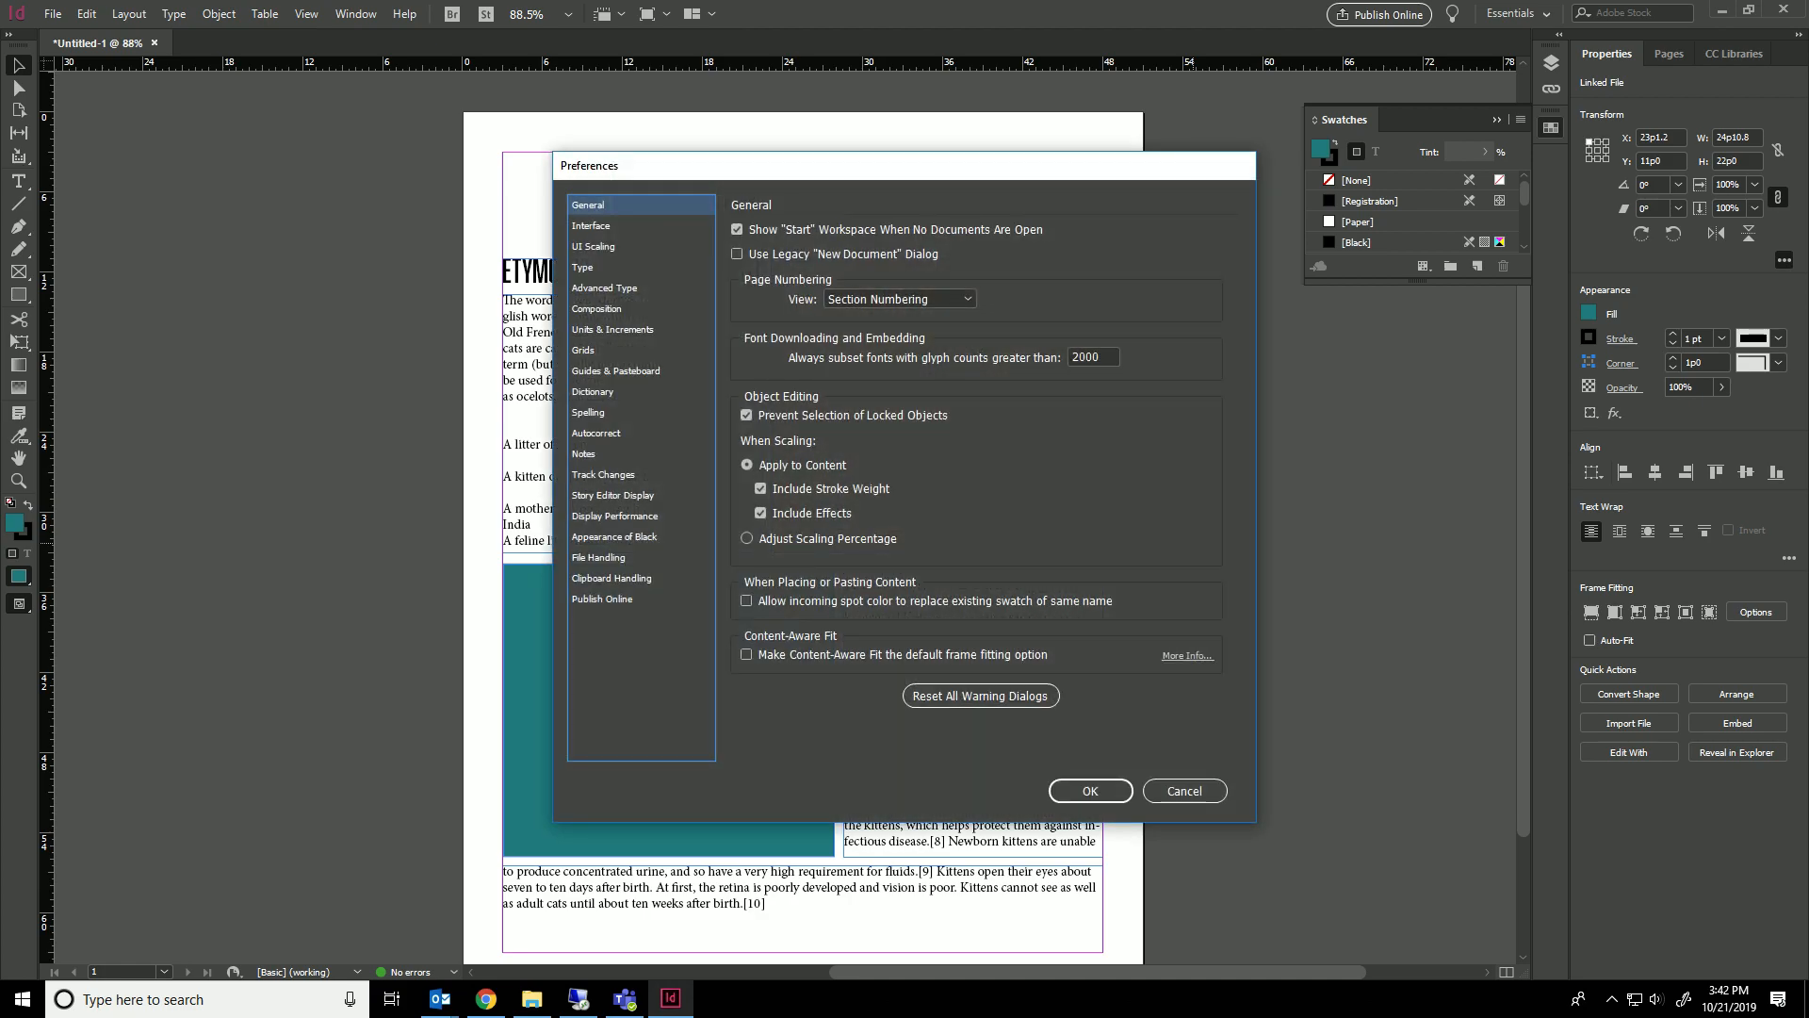
click(746, 654)
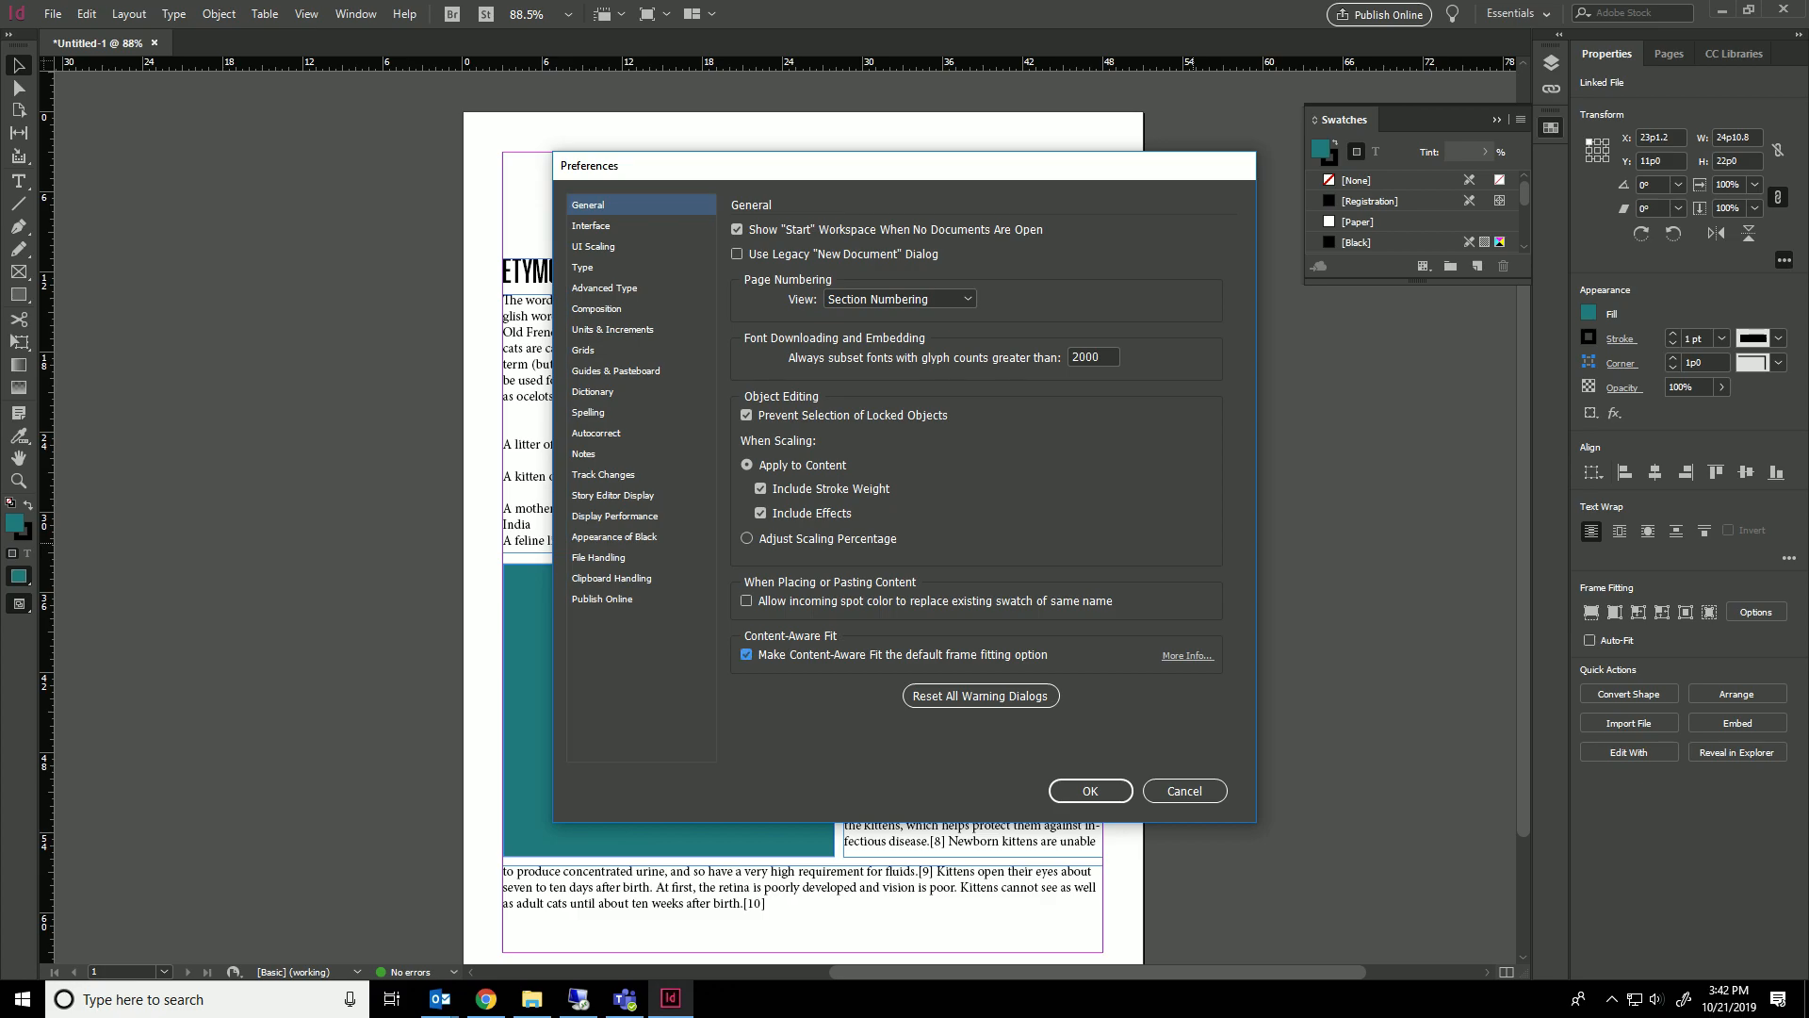
key(Return)
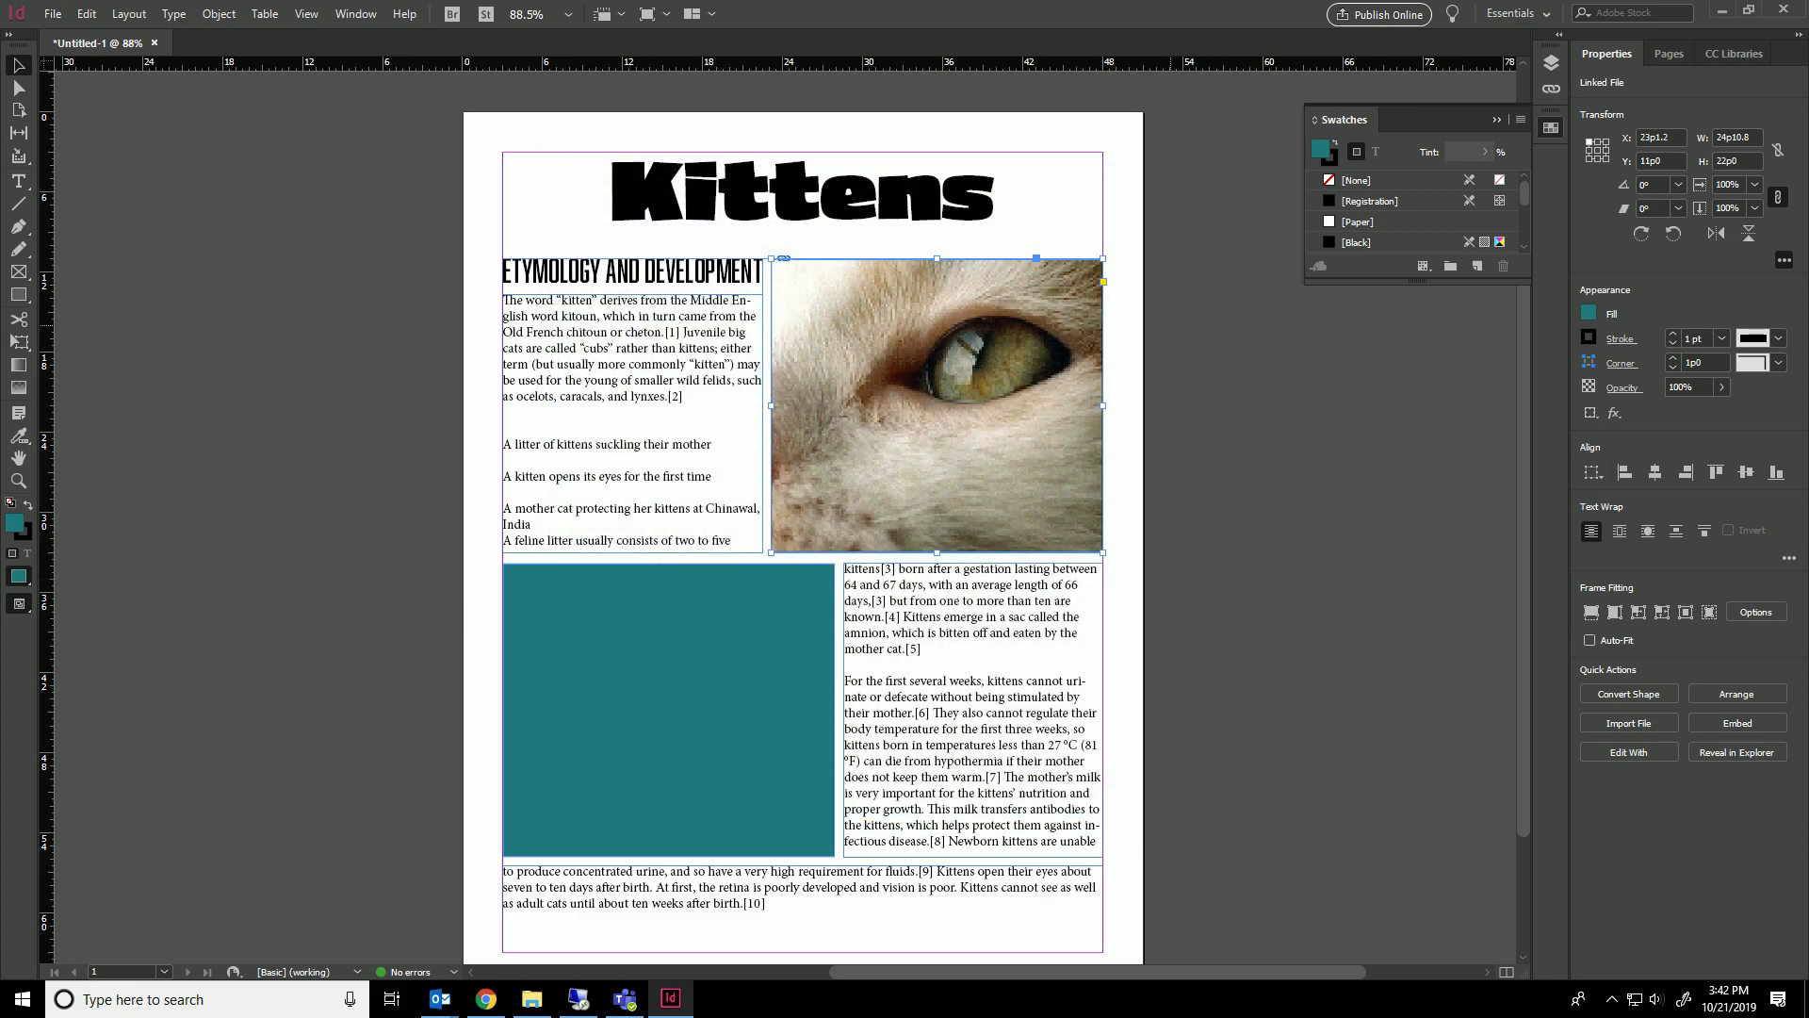
Place 1280px-SPCA_kITTEN again in the upper frame, replacing its current image.
click(53, 13)
click(94, 277)
double_click(1147, 336)
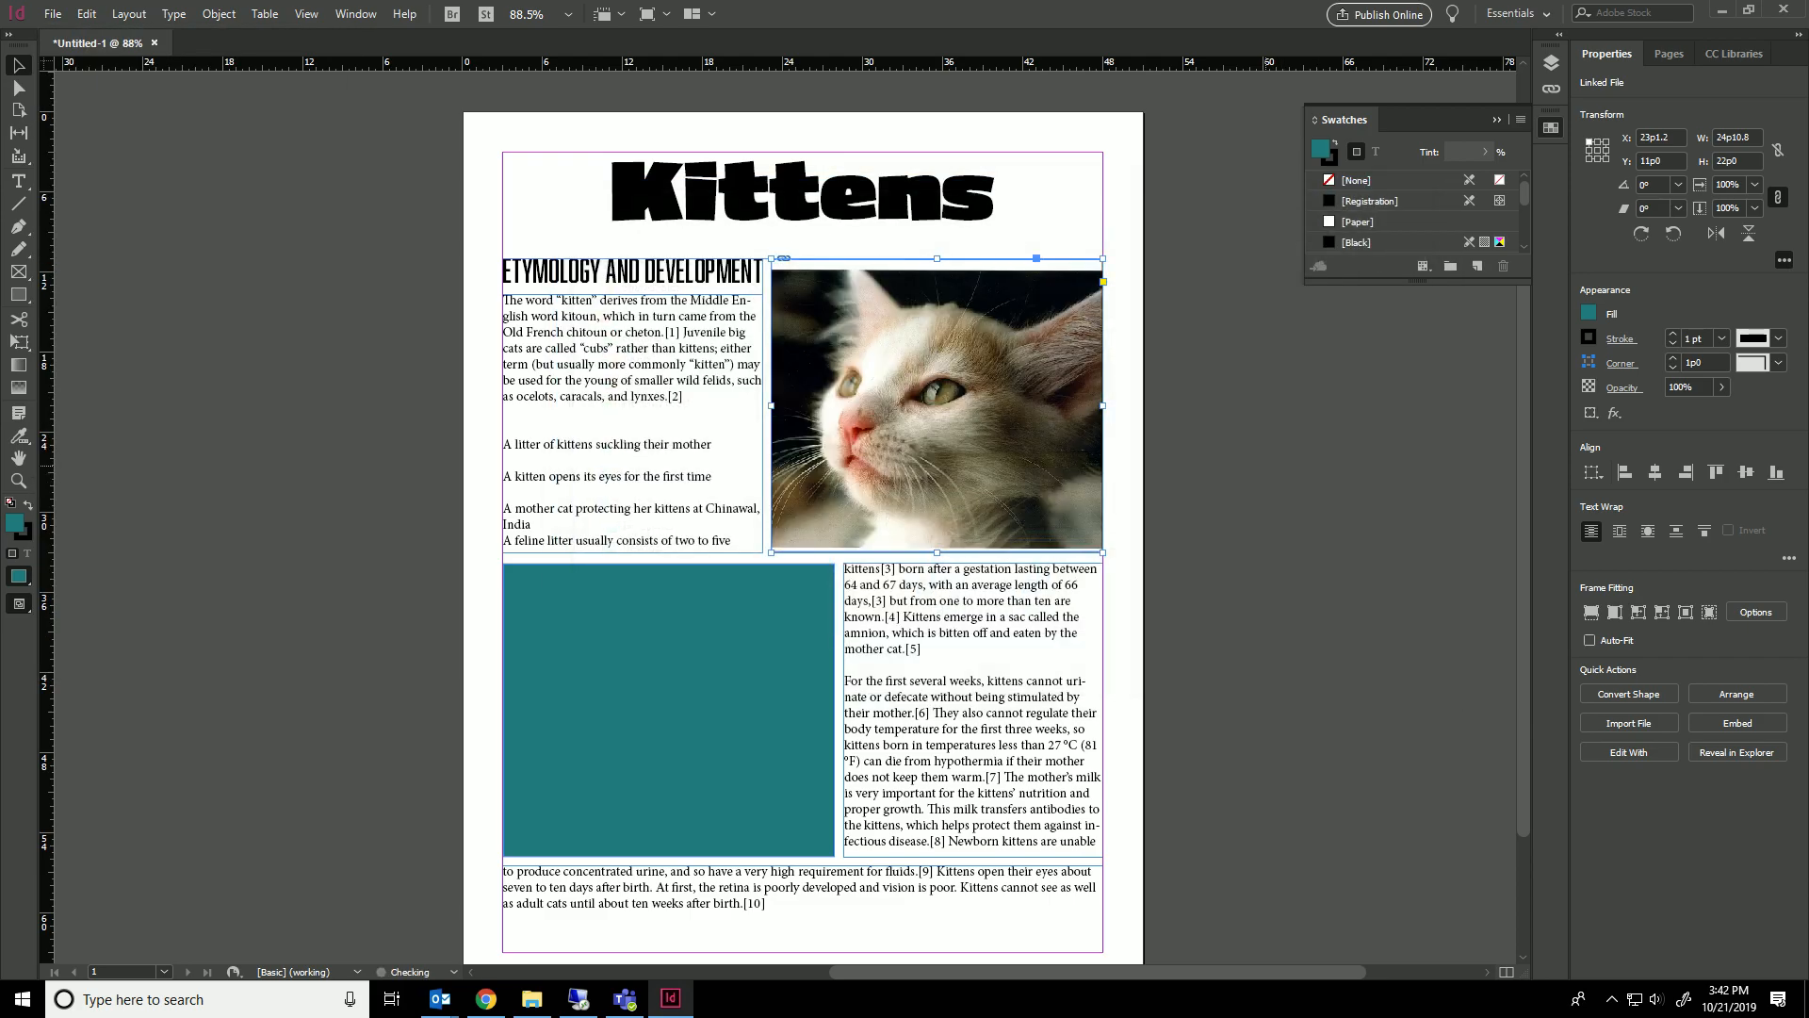
Place the 1024px-KITTEN_on_BAMBOO_top_C_11JUN94 image into the lower teal rectangle and deselect it.
click(659, 653)
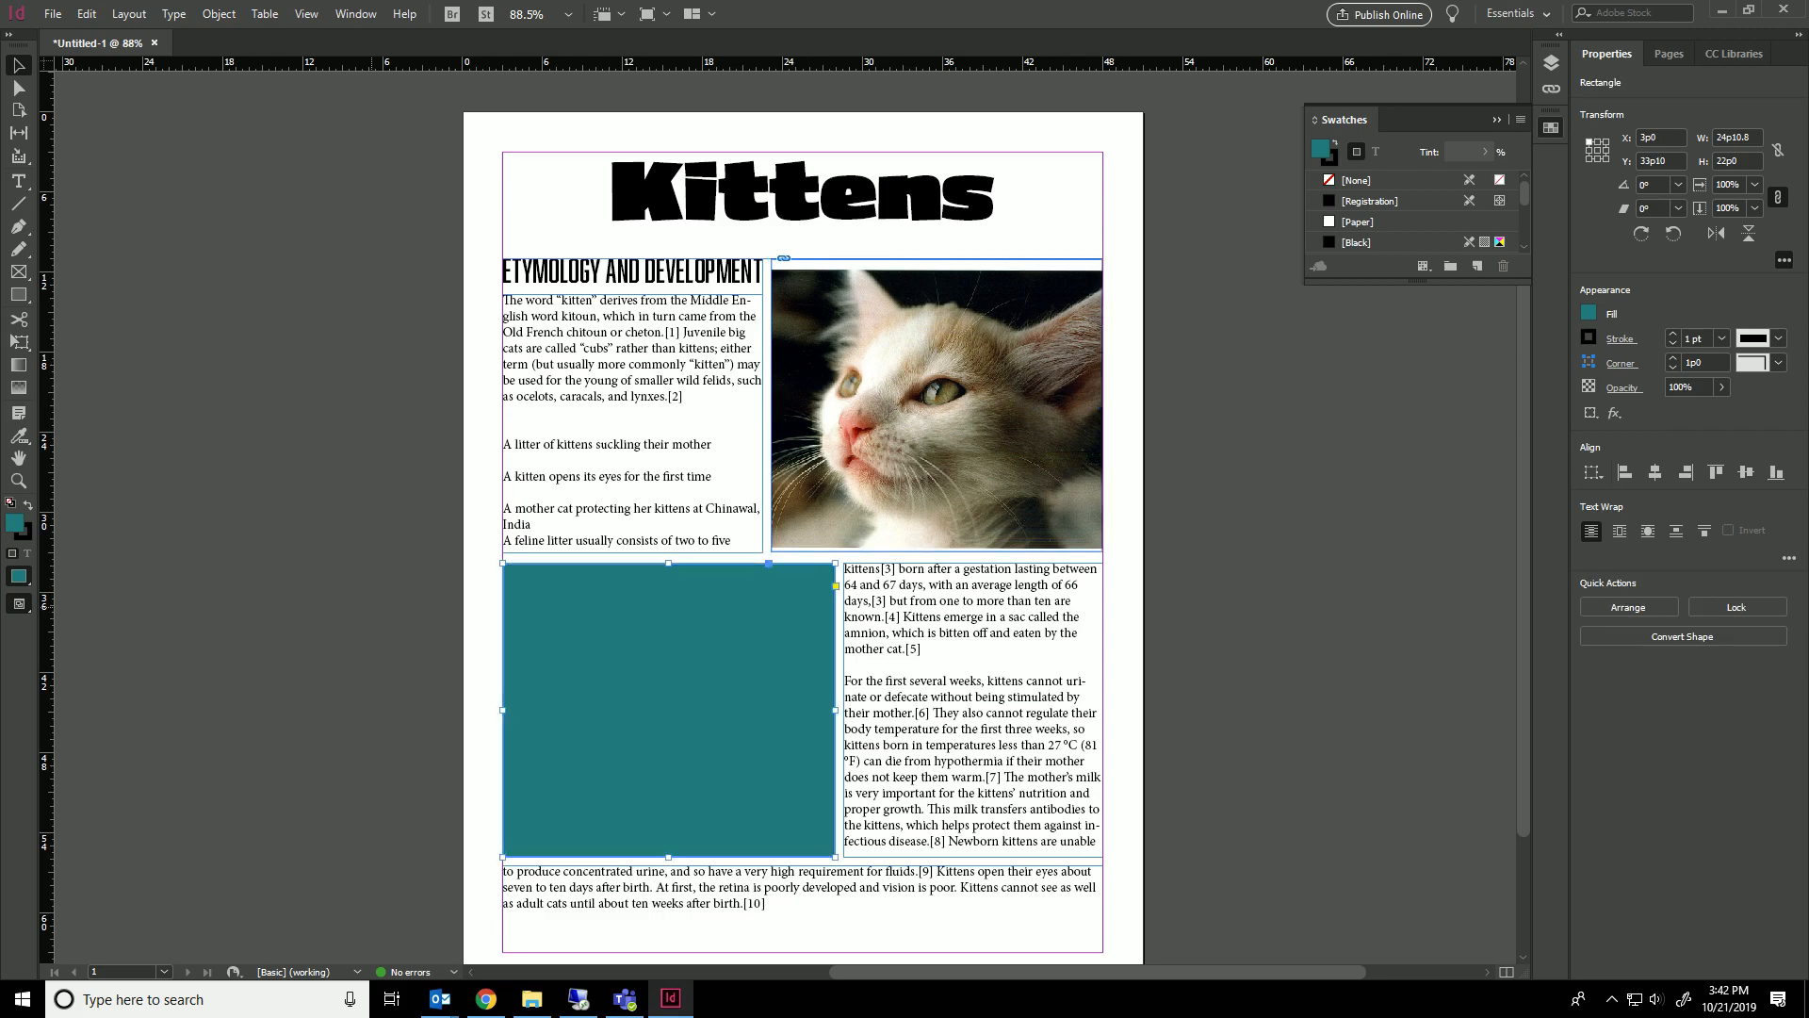
click(53, 13)
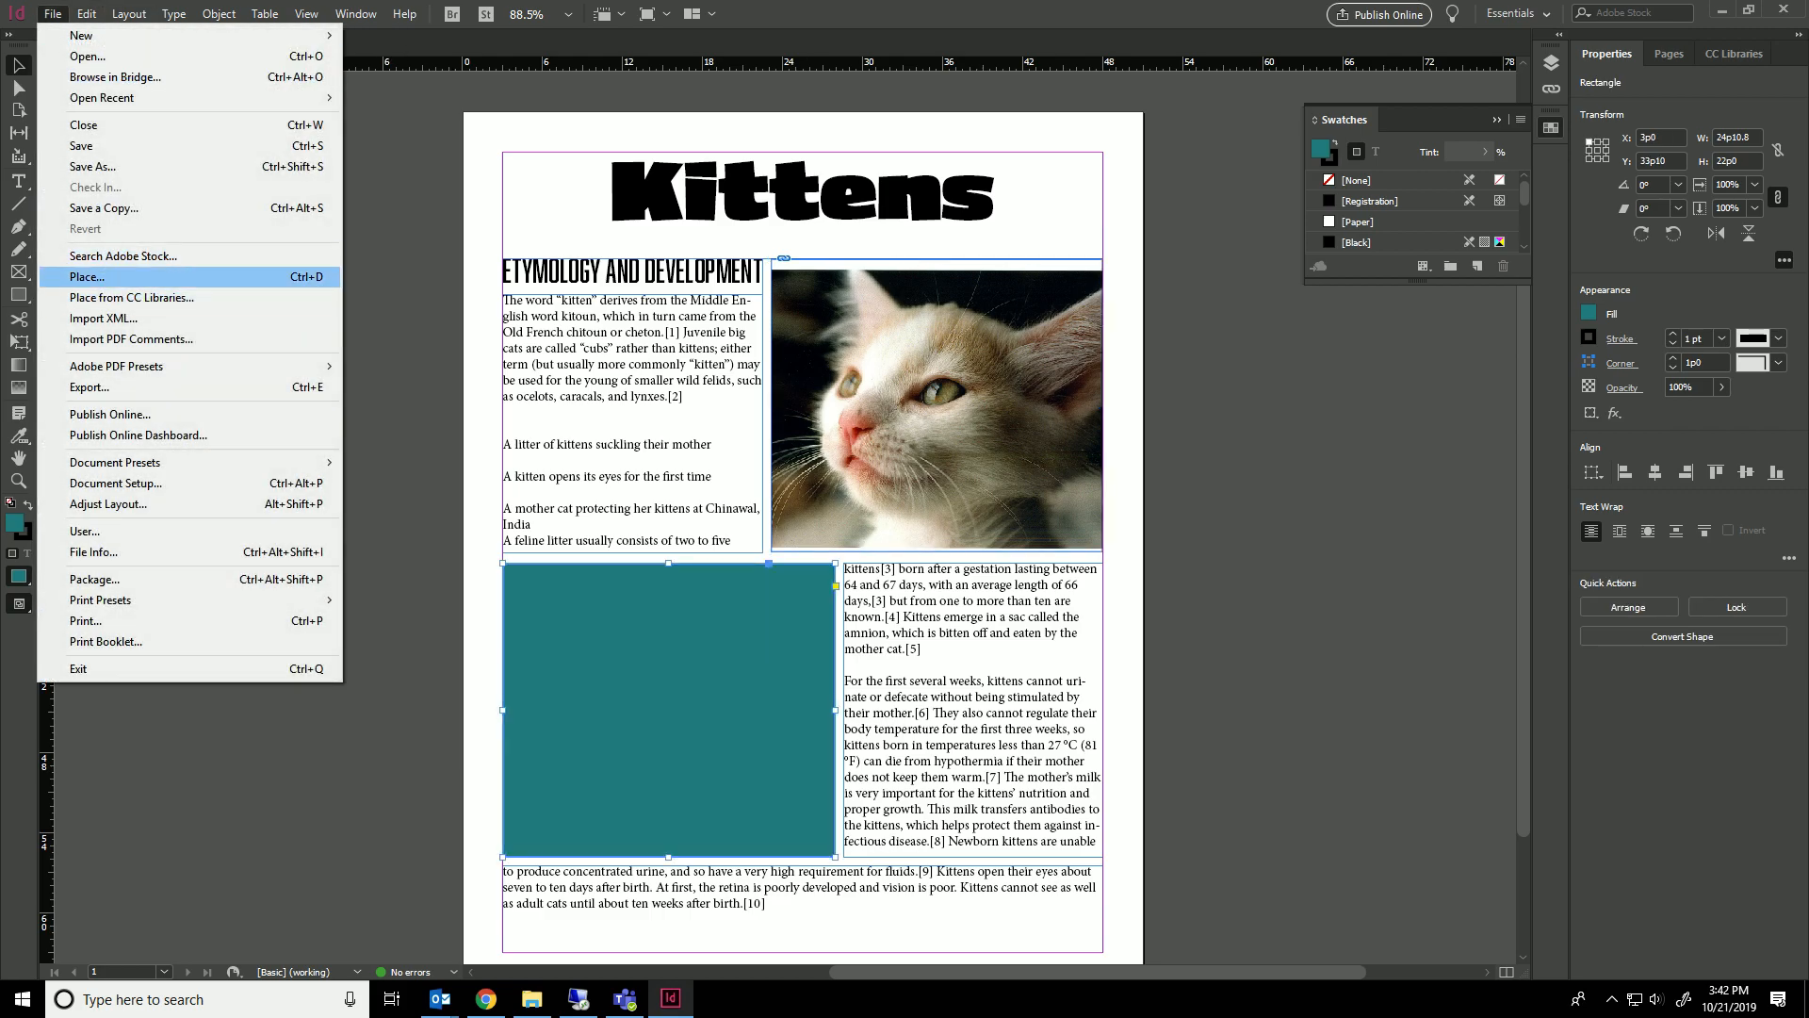
click(87, 276)
key(Escape)
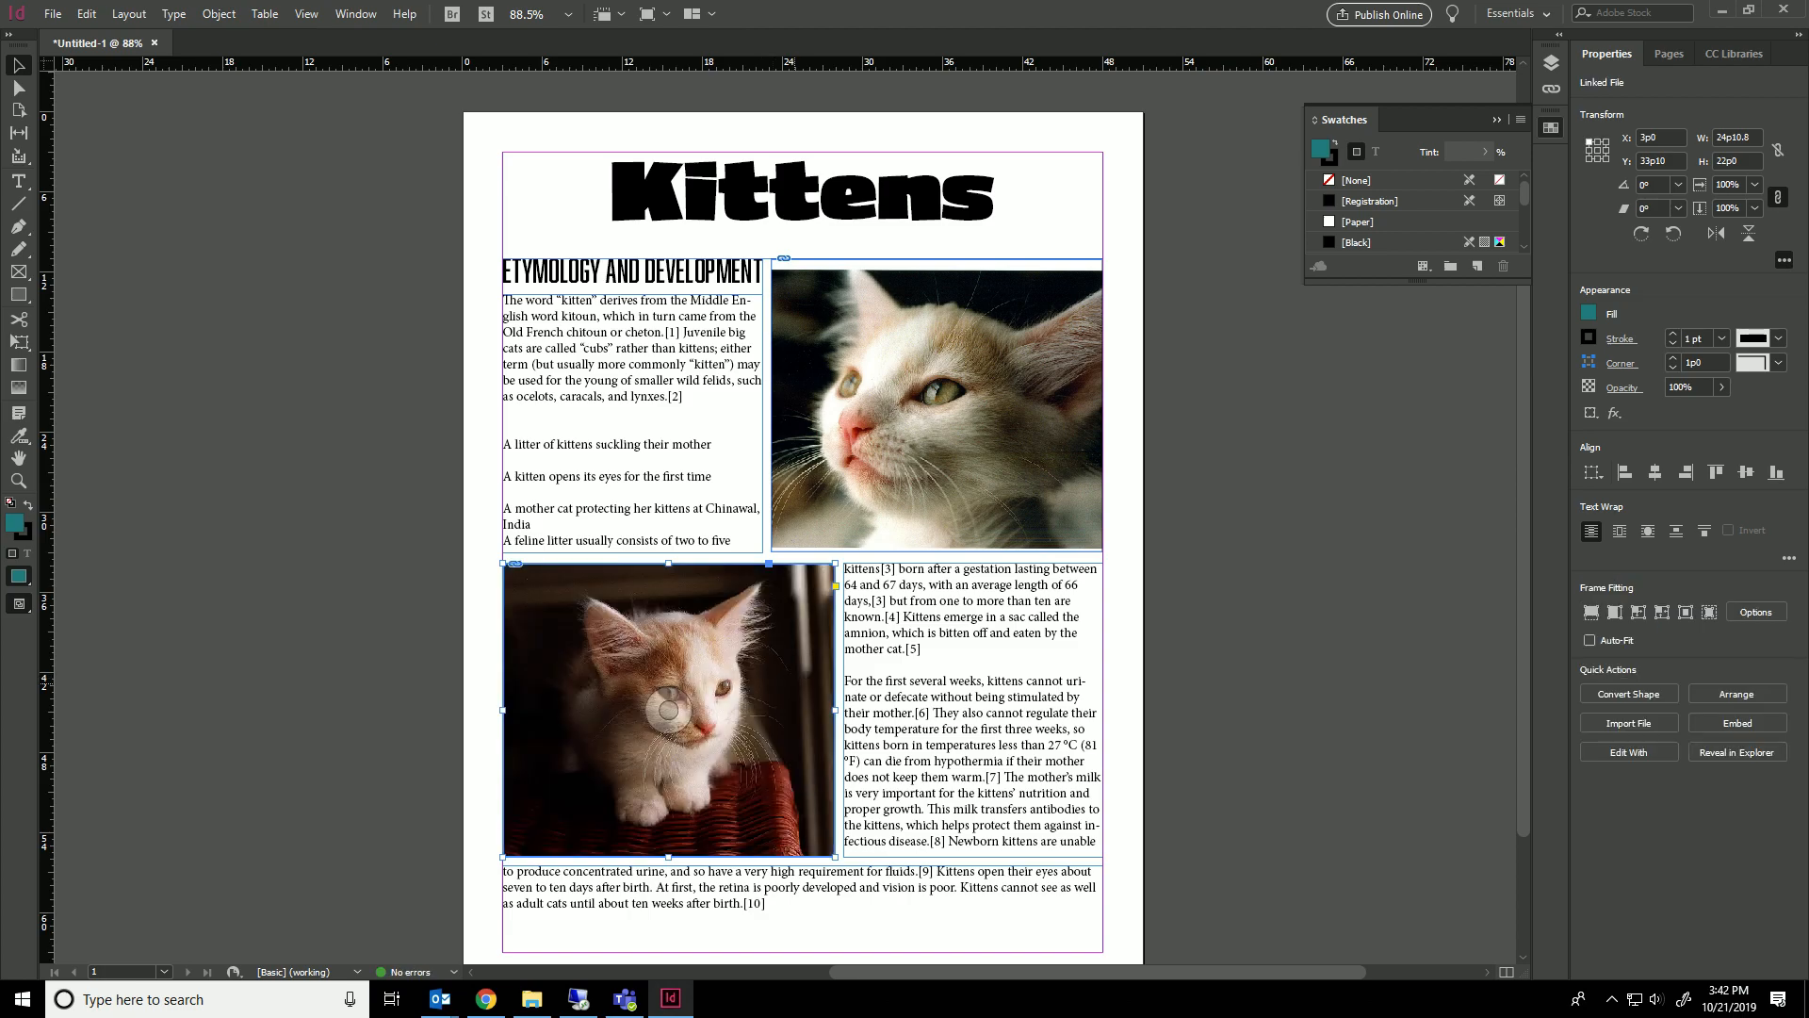
click(1216, 622)
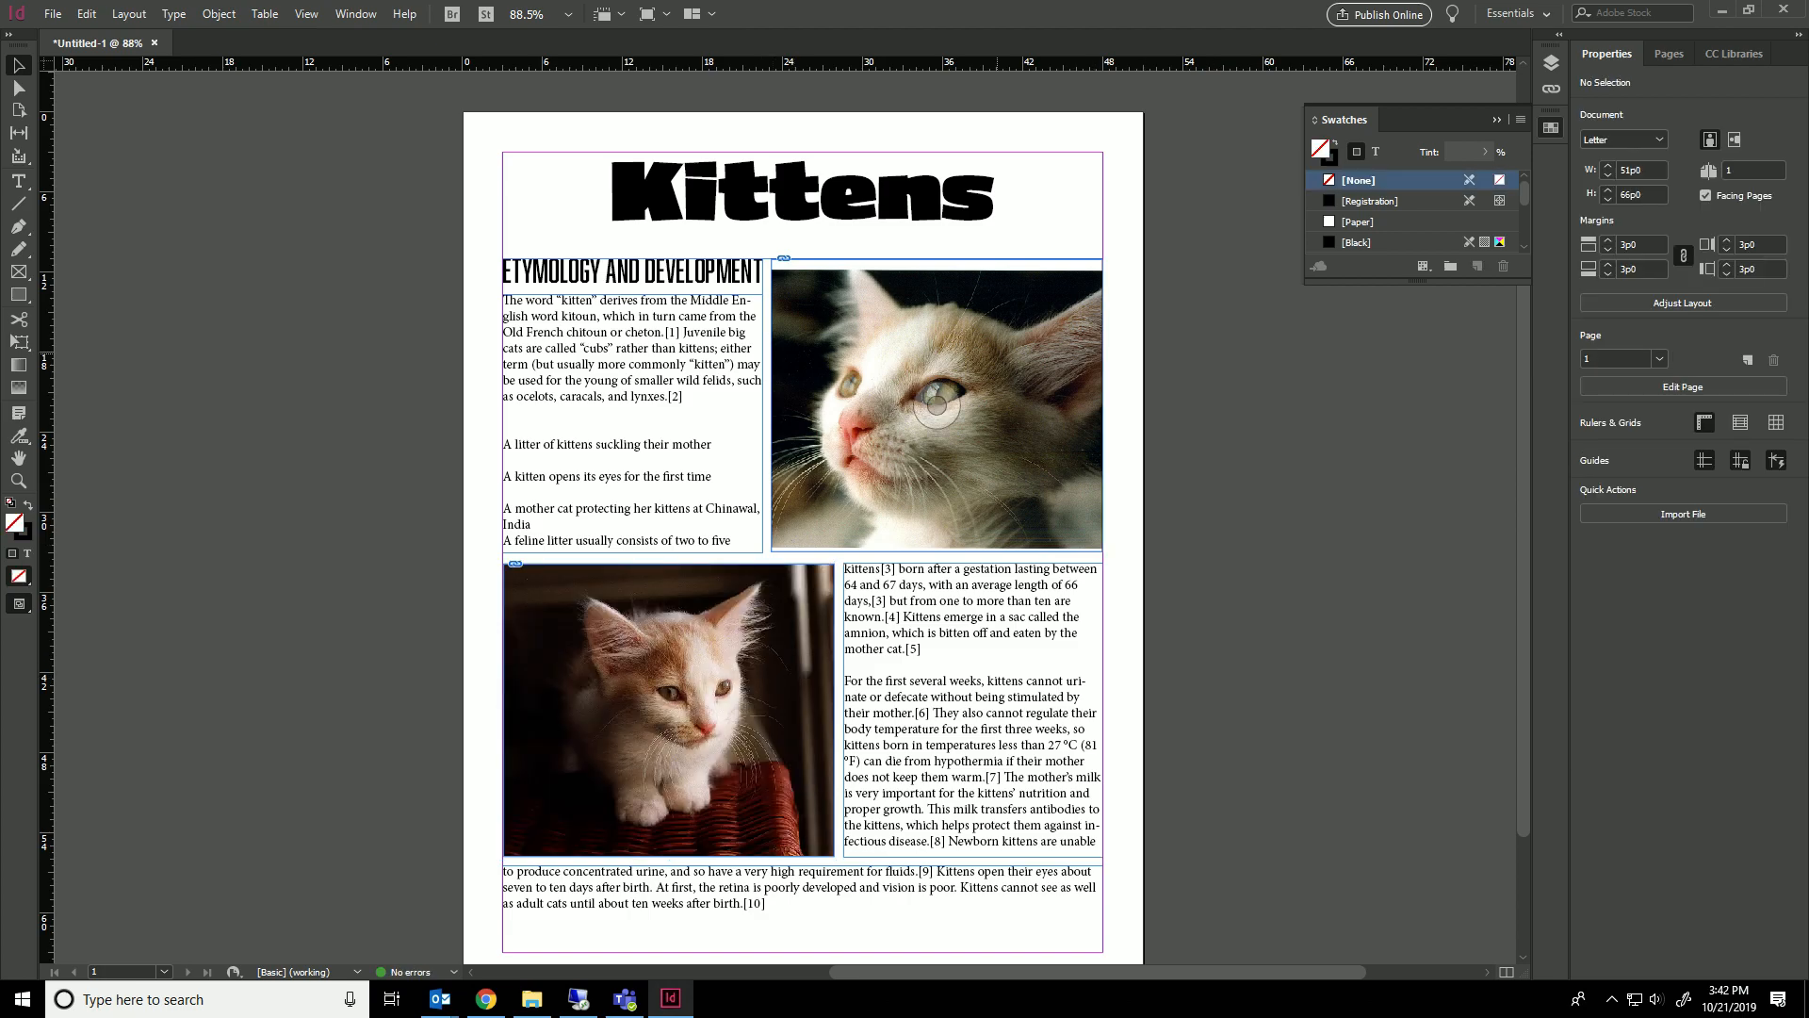
Enlarge the photo inside the upper frame slightly so that it fills the frame's full height.
click(936, 405)
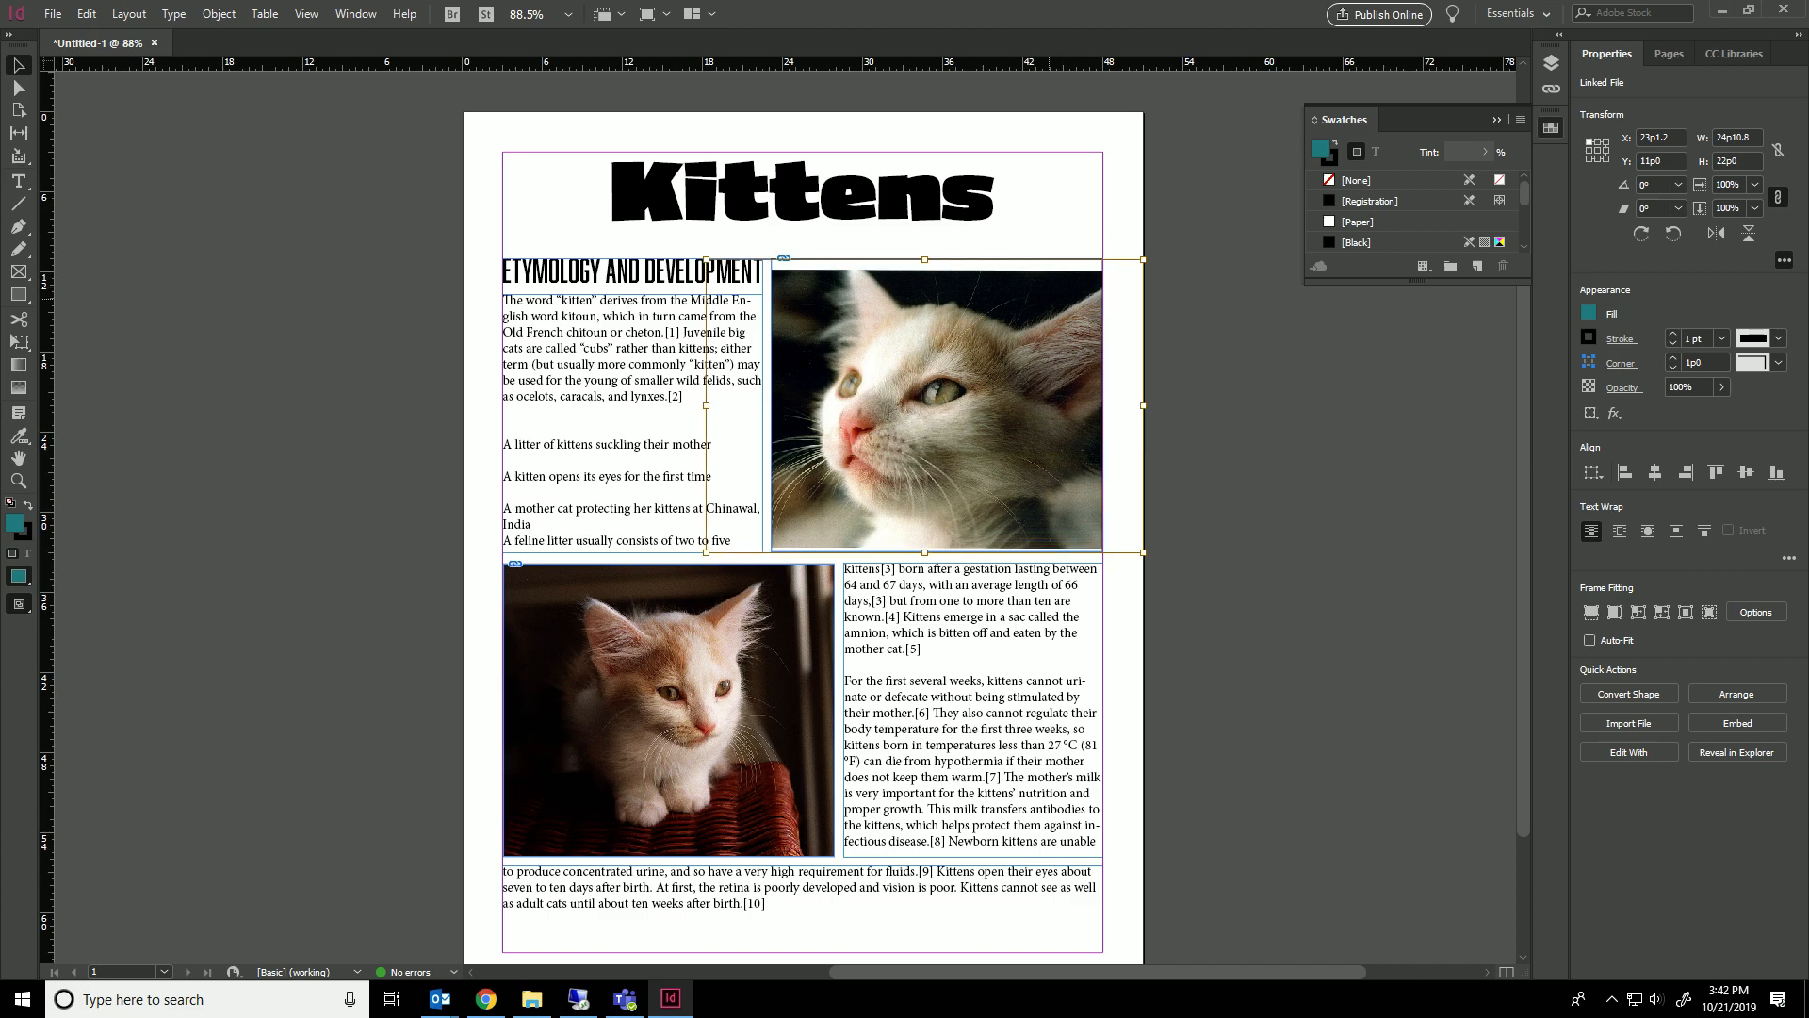
key(shift+Escape)
key(ctrl+shift+a)
click(936, 405)
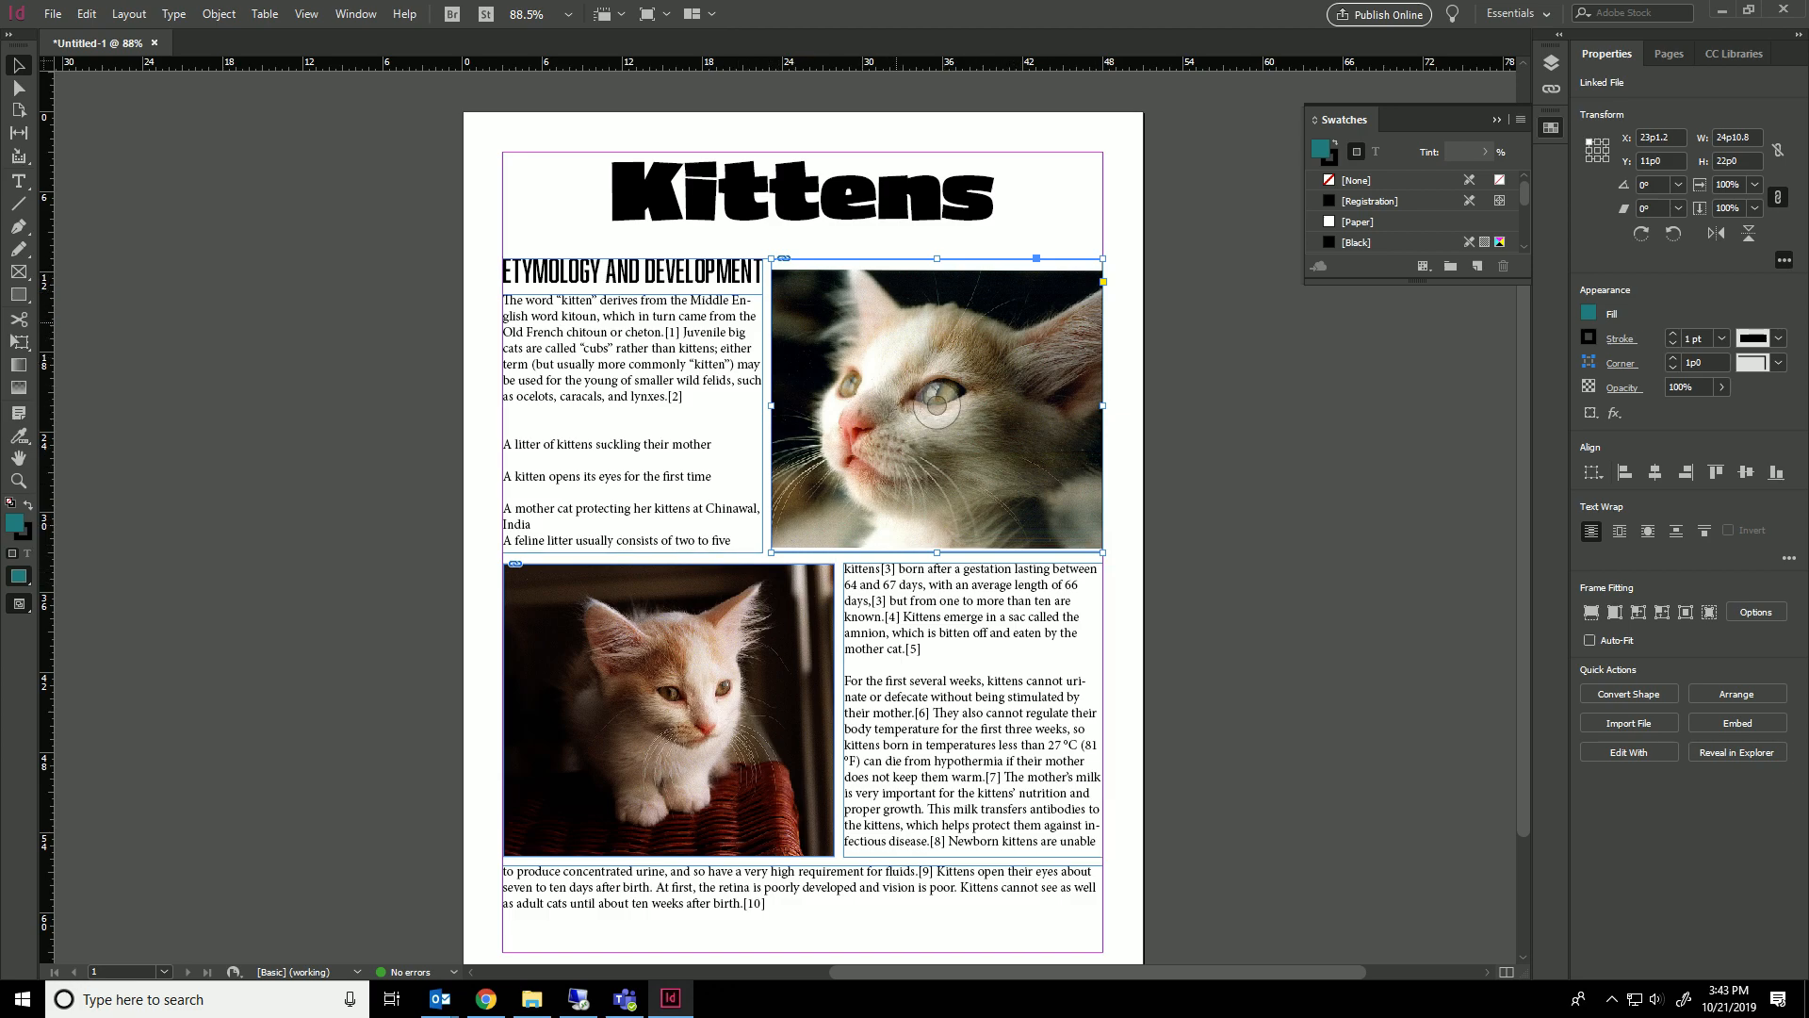
click(935, 405)
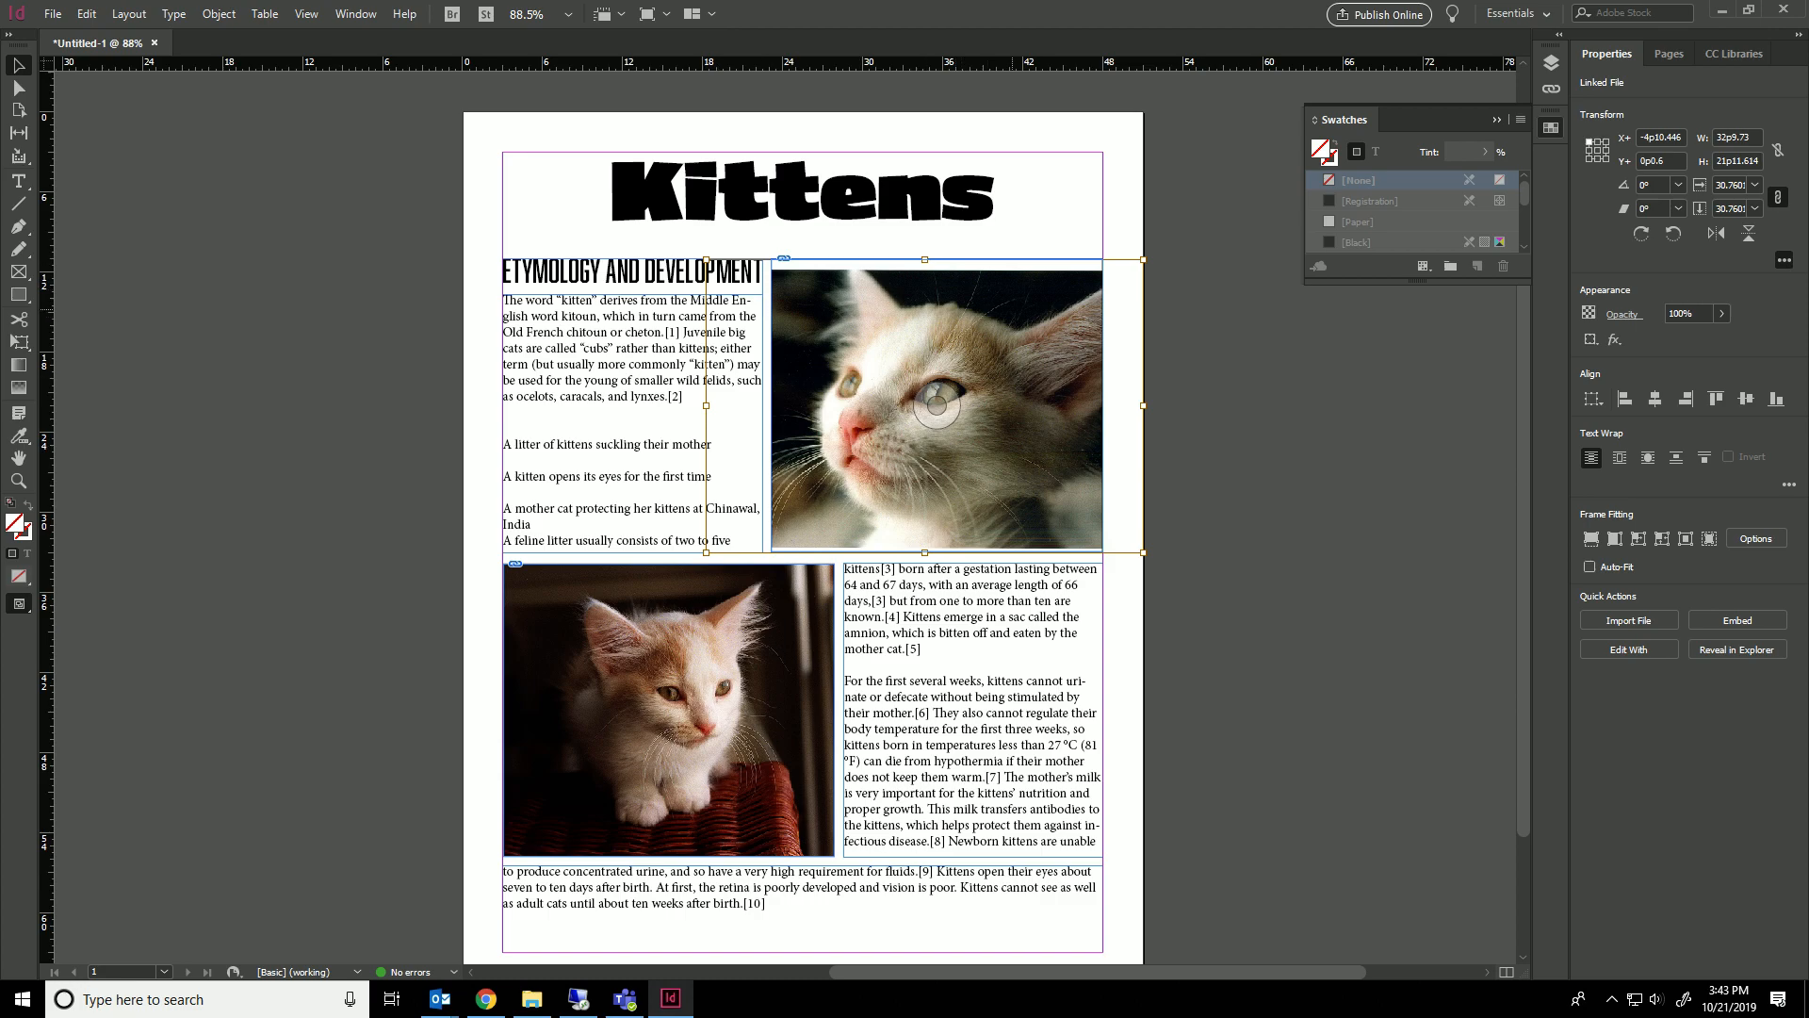
drag(1143, 259, 1172, 240)
click(1317, 361)
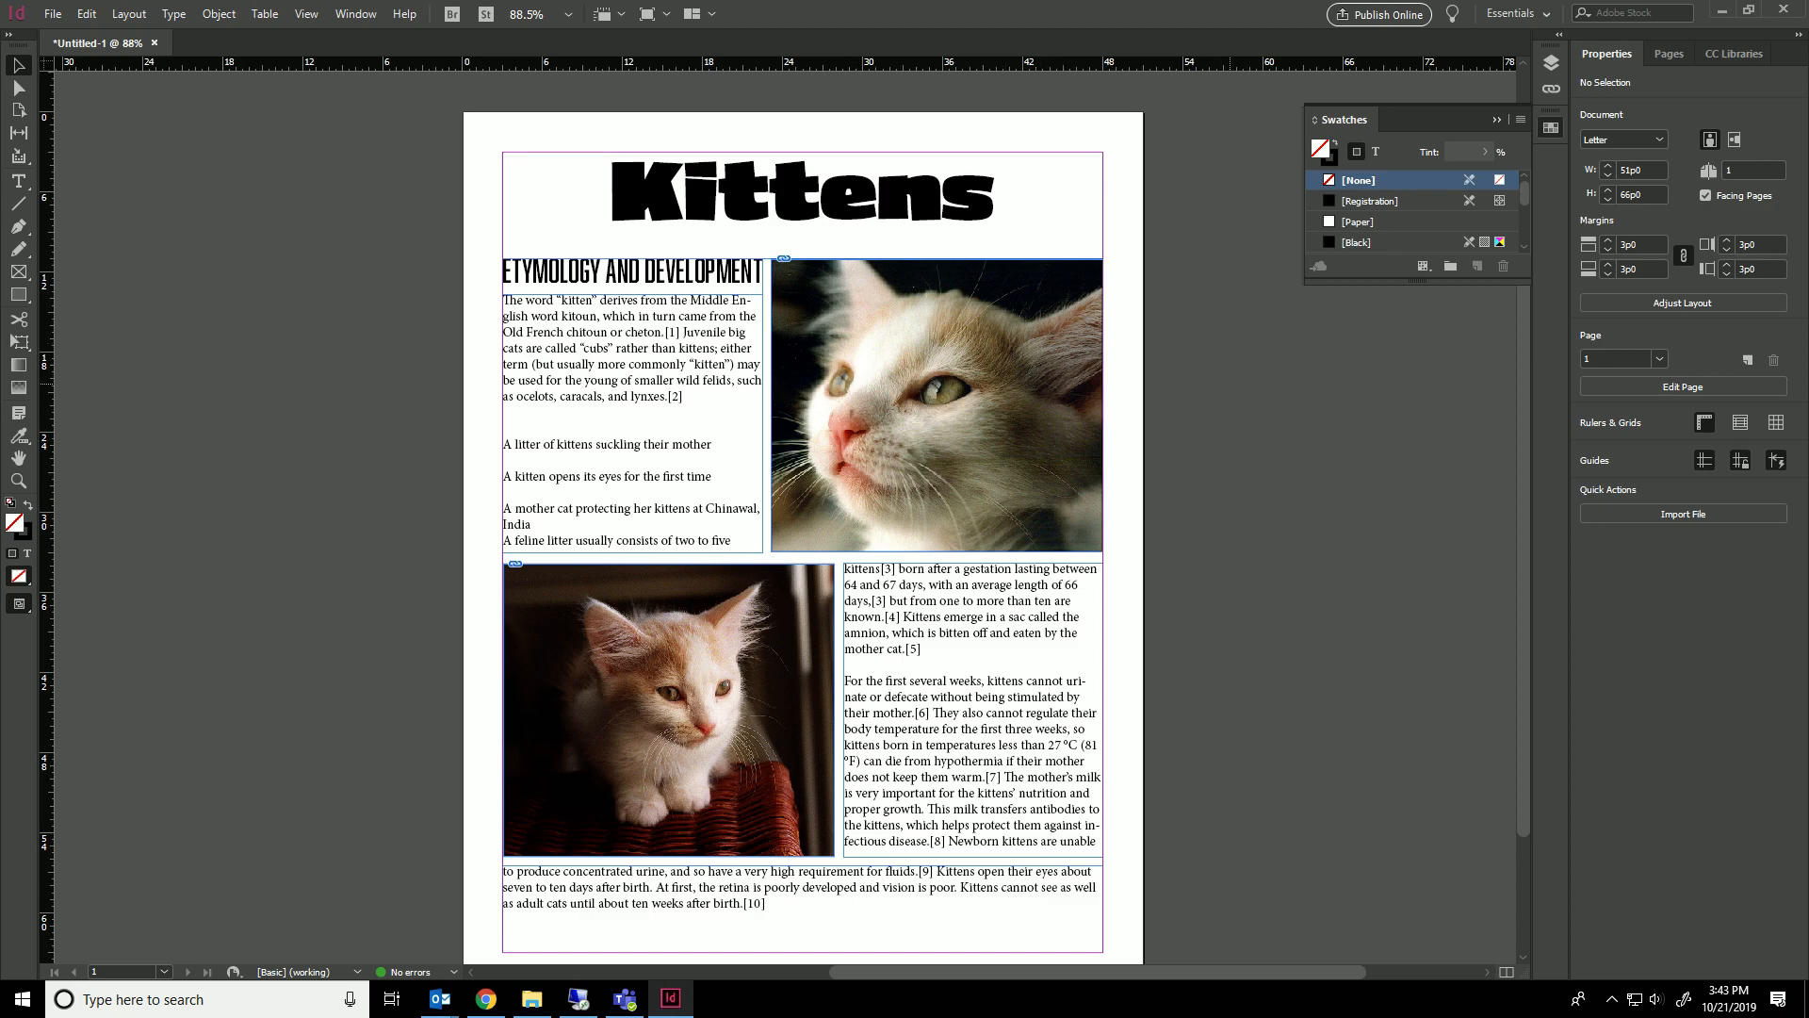
Preview the page with both kitten photos, select the upper photo's frame, and return to the normal view.
key(w)
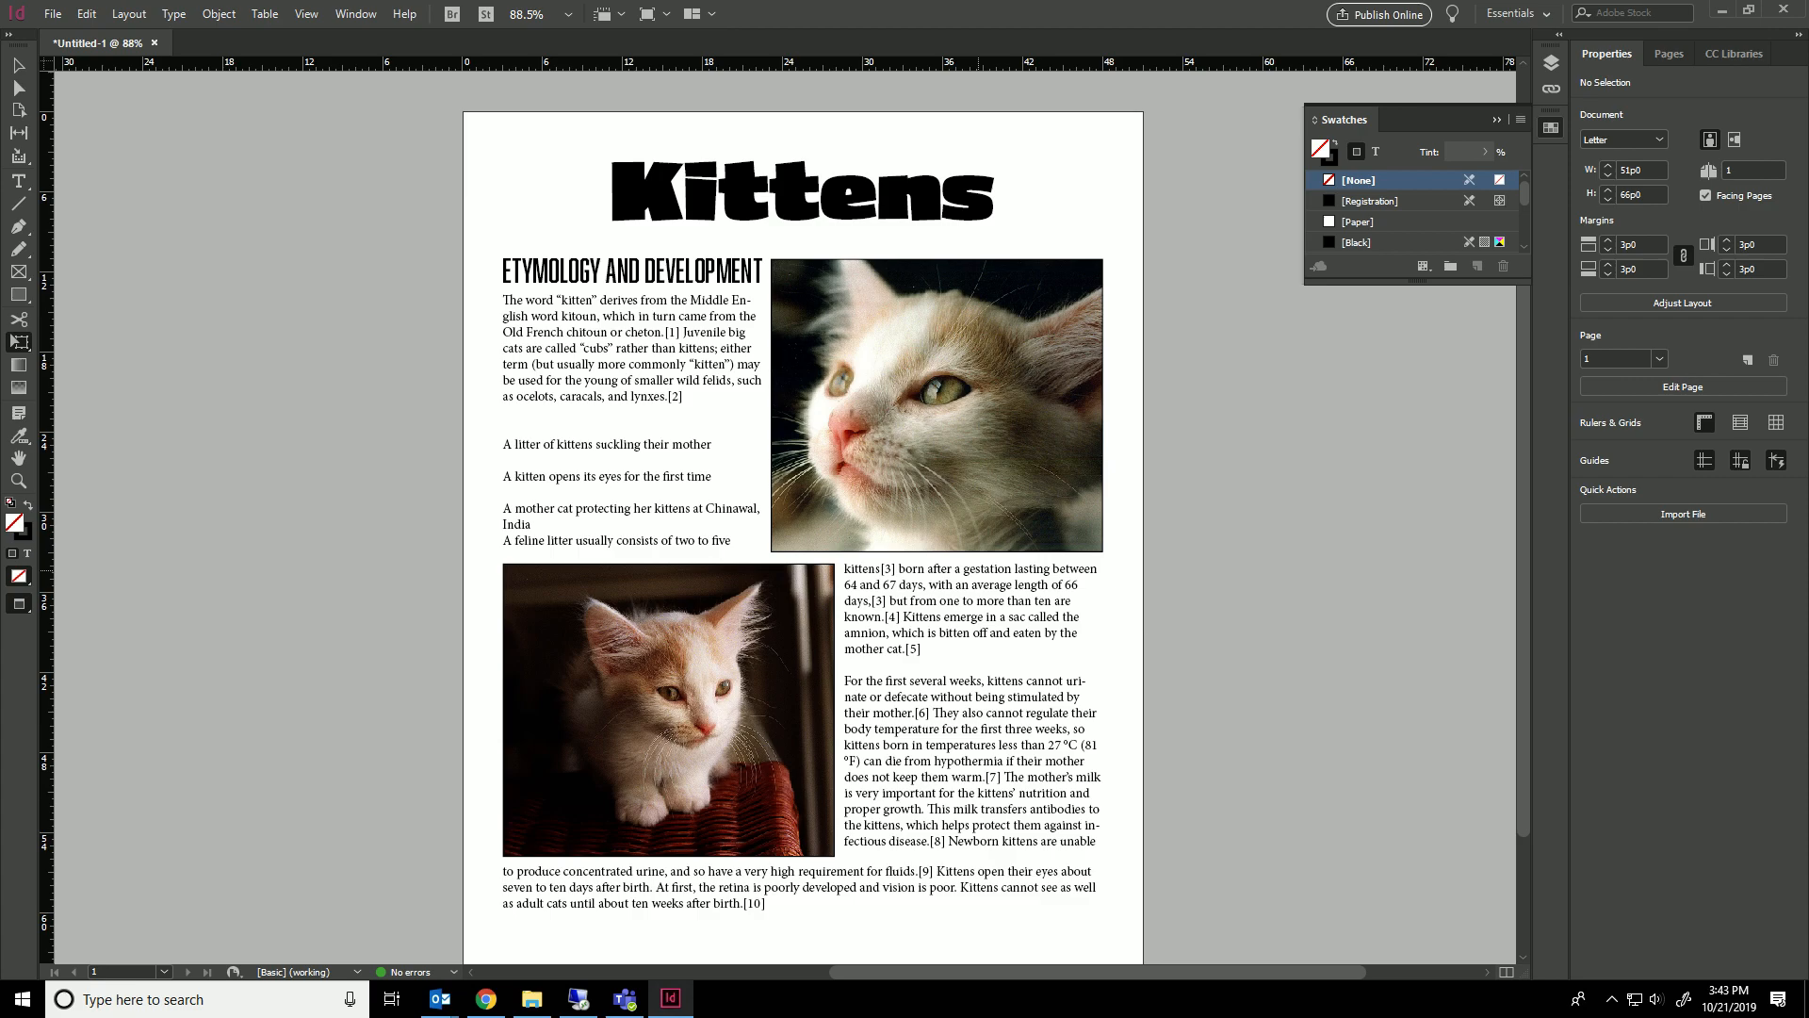
scroll(803, 509, down, 2)
scroll(802, 509, up, 2)
click(897, 330)
key(w)
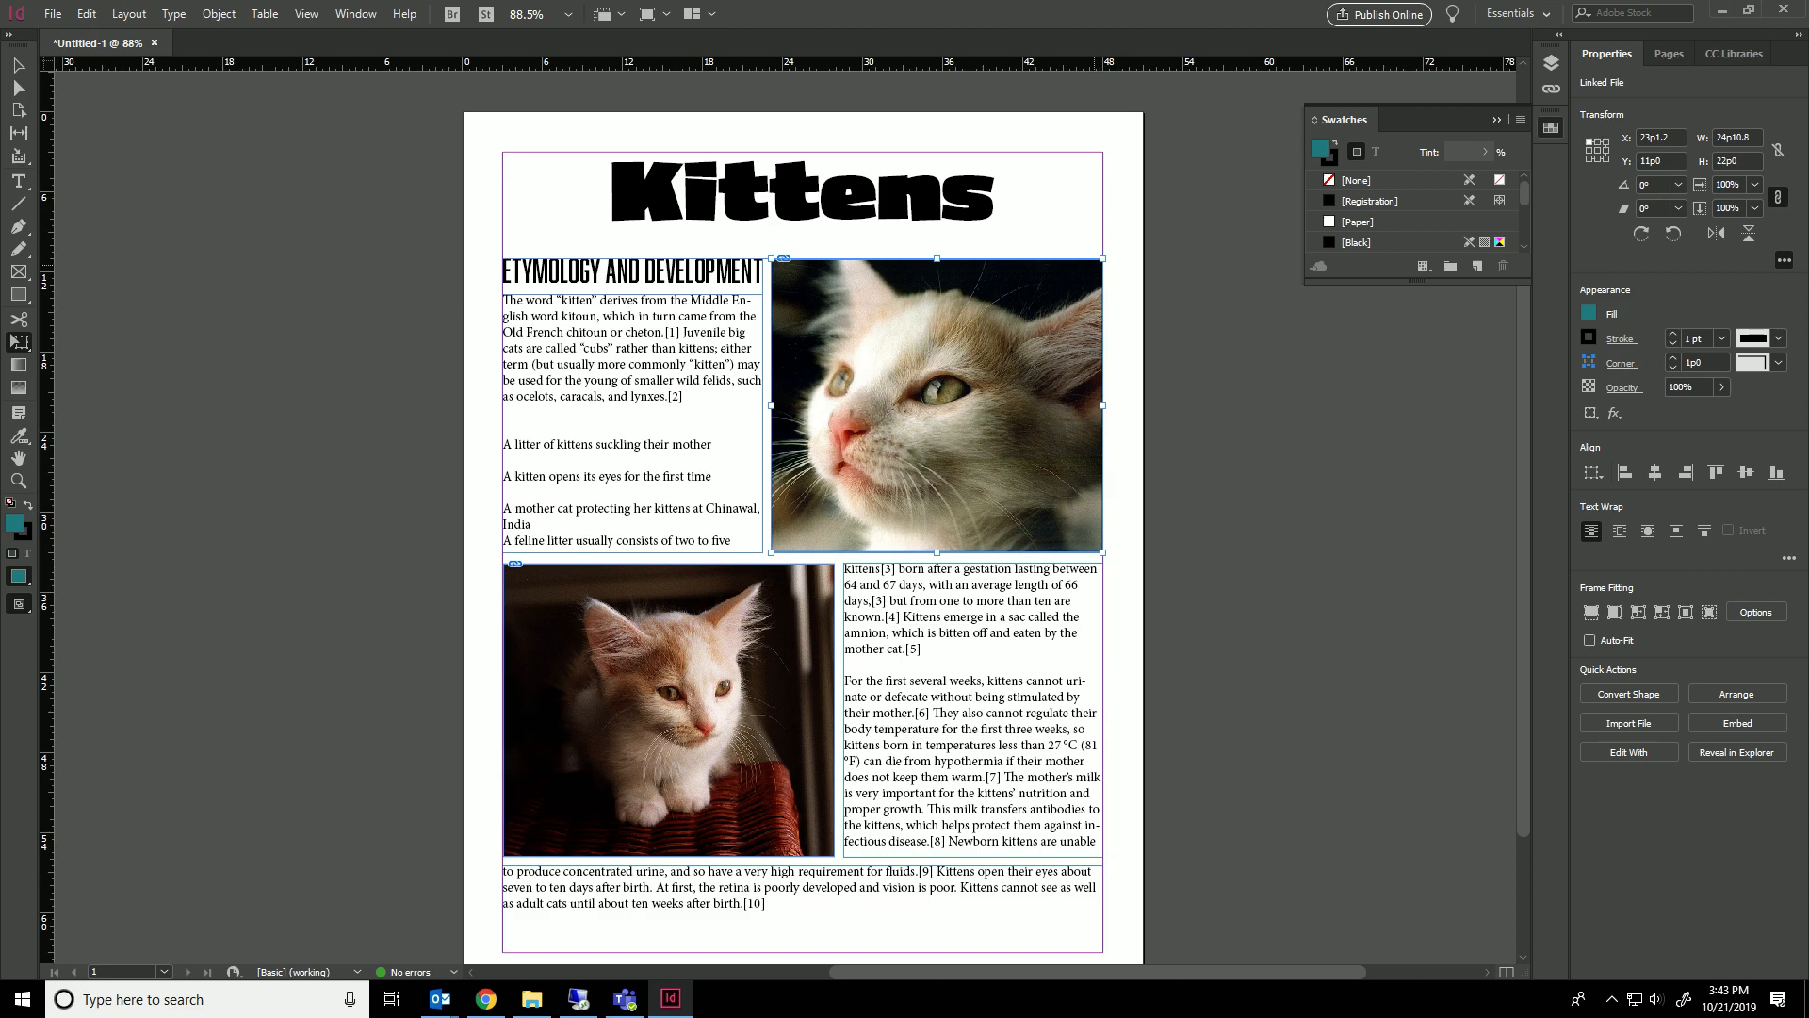
Try scaling the upper photo together with its frame to about 15p10 by 13p6, and undo the scaling.
drag(1103, 259, 982, 372)
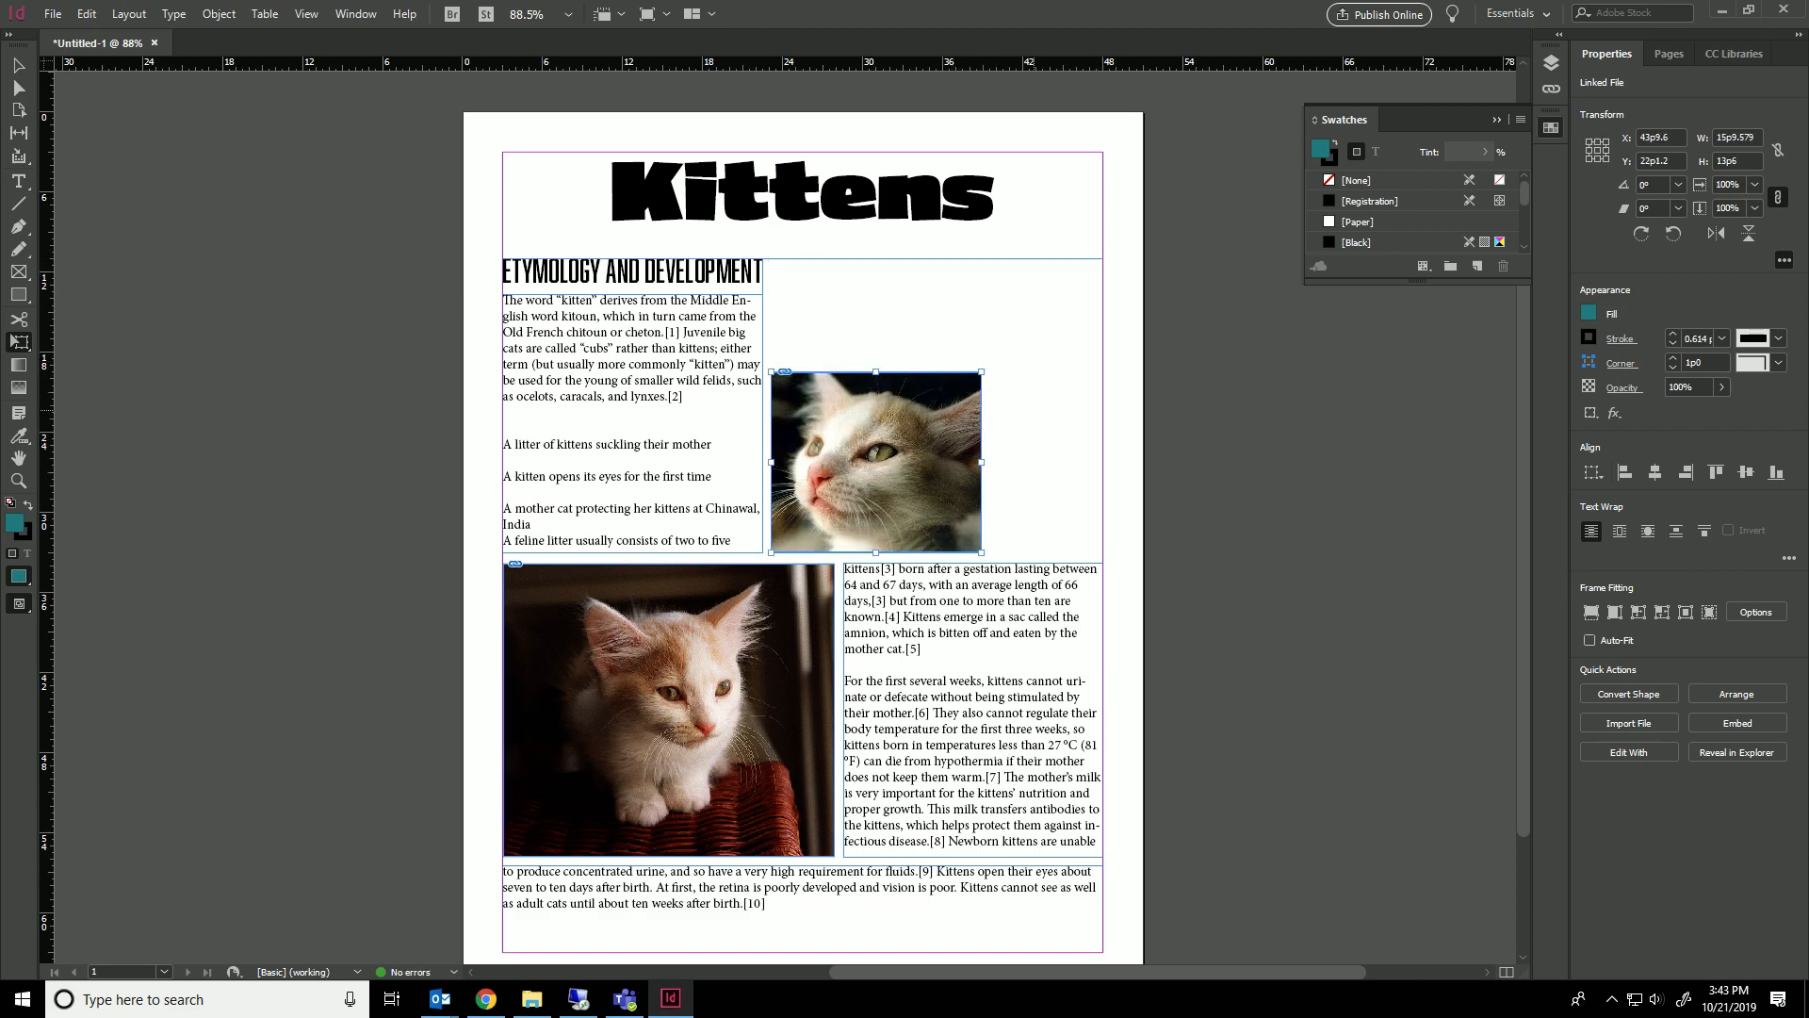
key(ctrl+z)
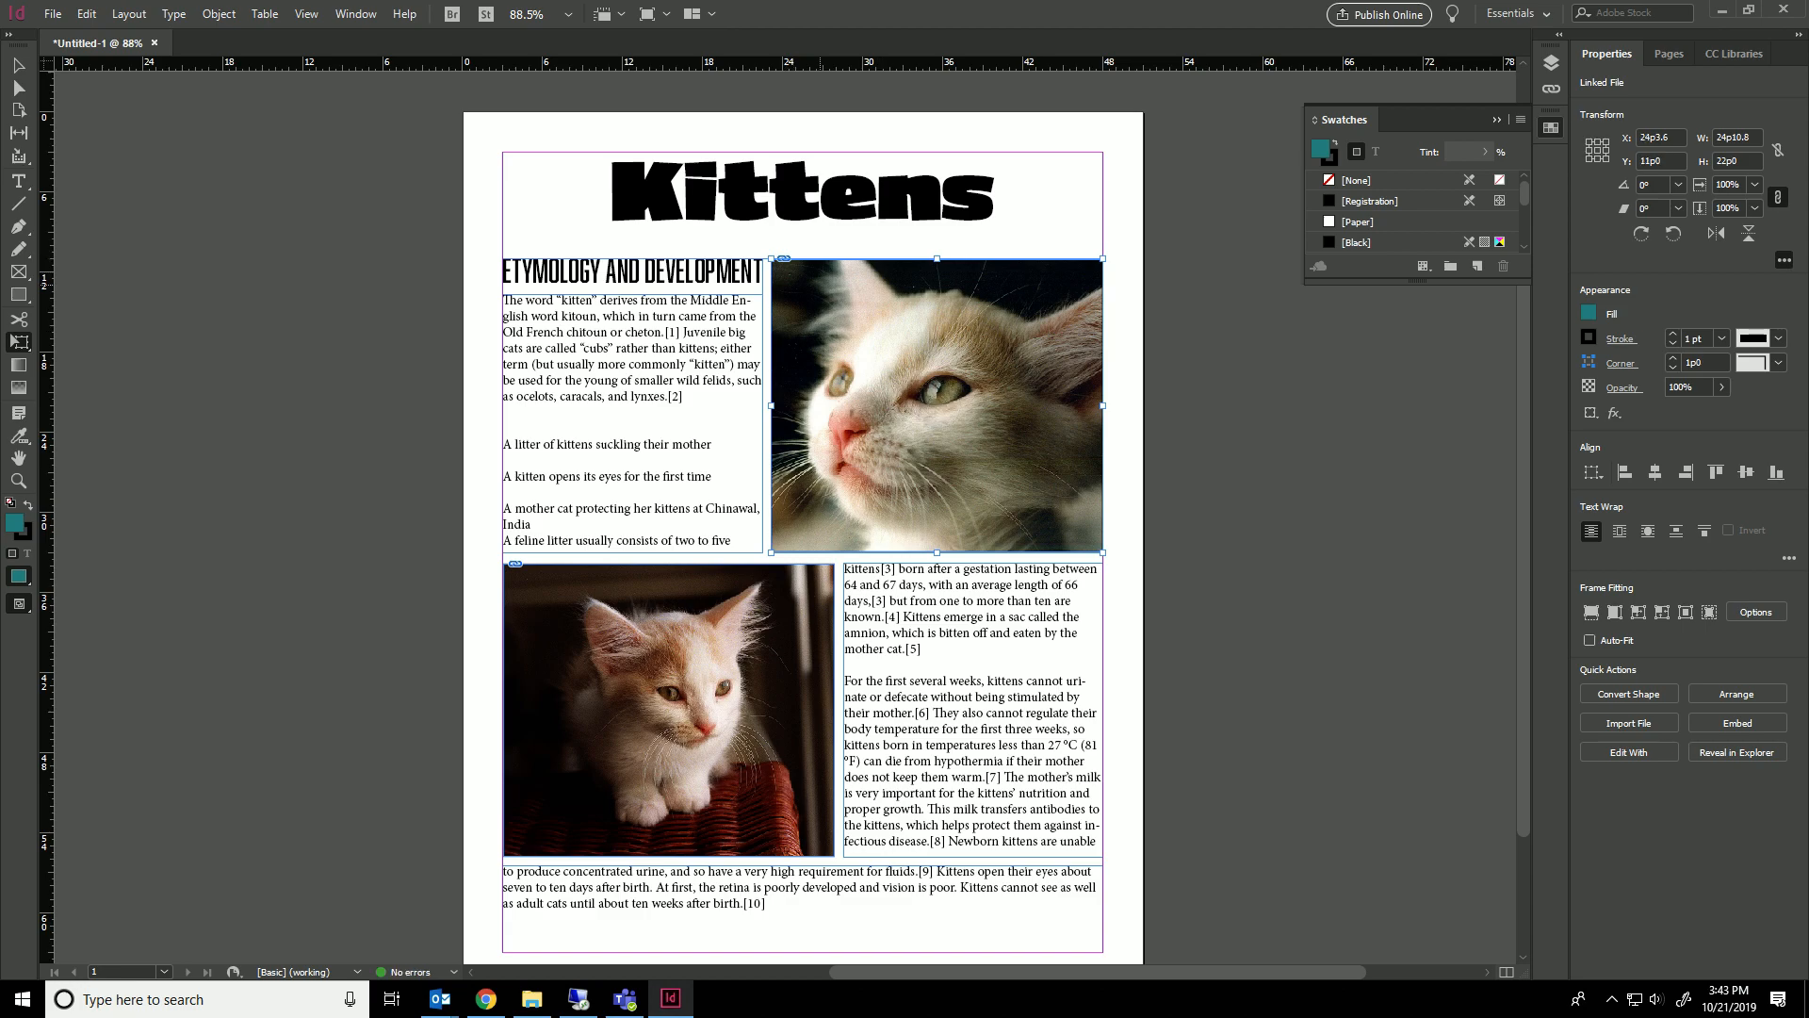
Try shrinking the upper photo's frame without its photo to about 11p8 by 12p0, undo it, and reduce the frame to about 12p8 by 12p4.
drag(771, 552, 947, 418)
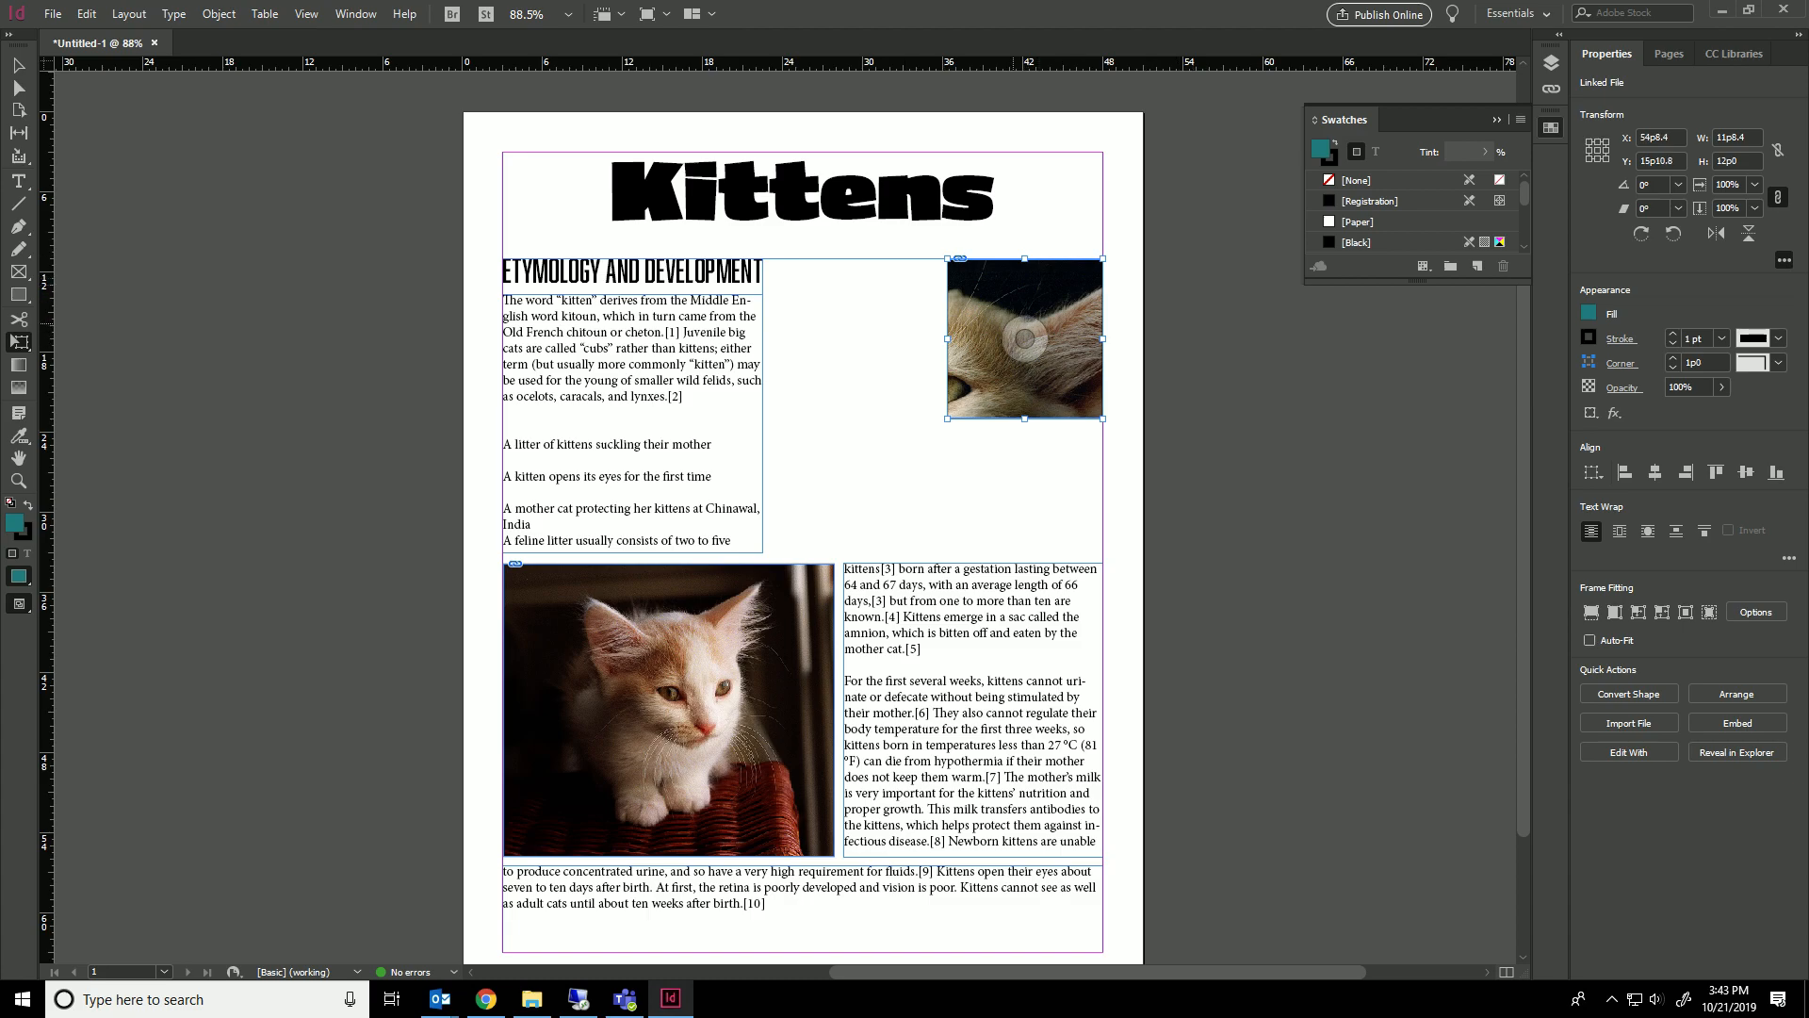
key(ctrl+z)
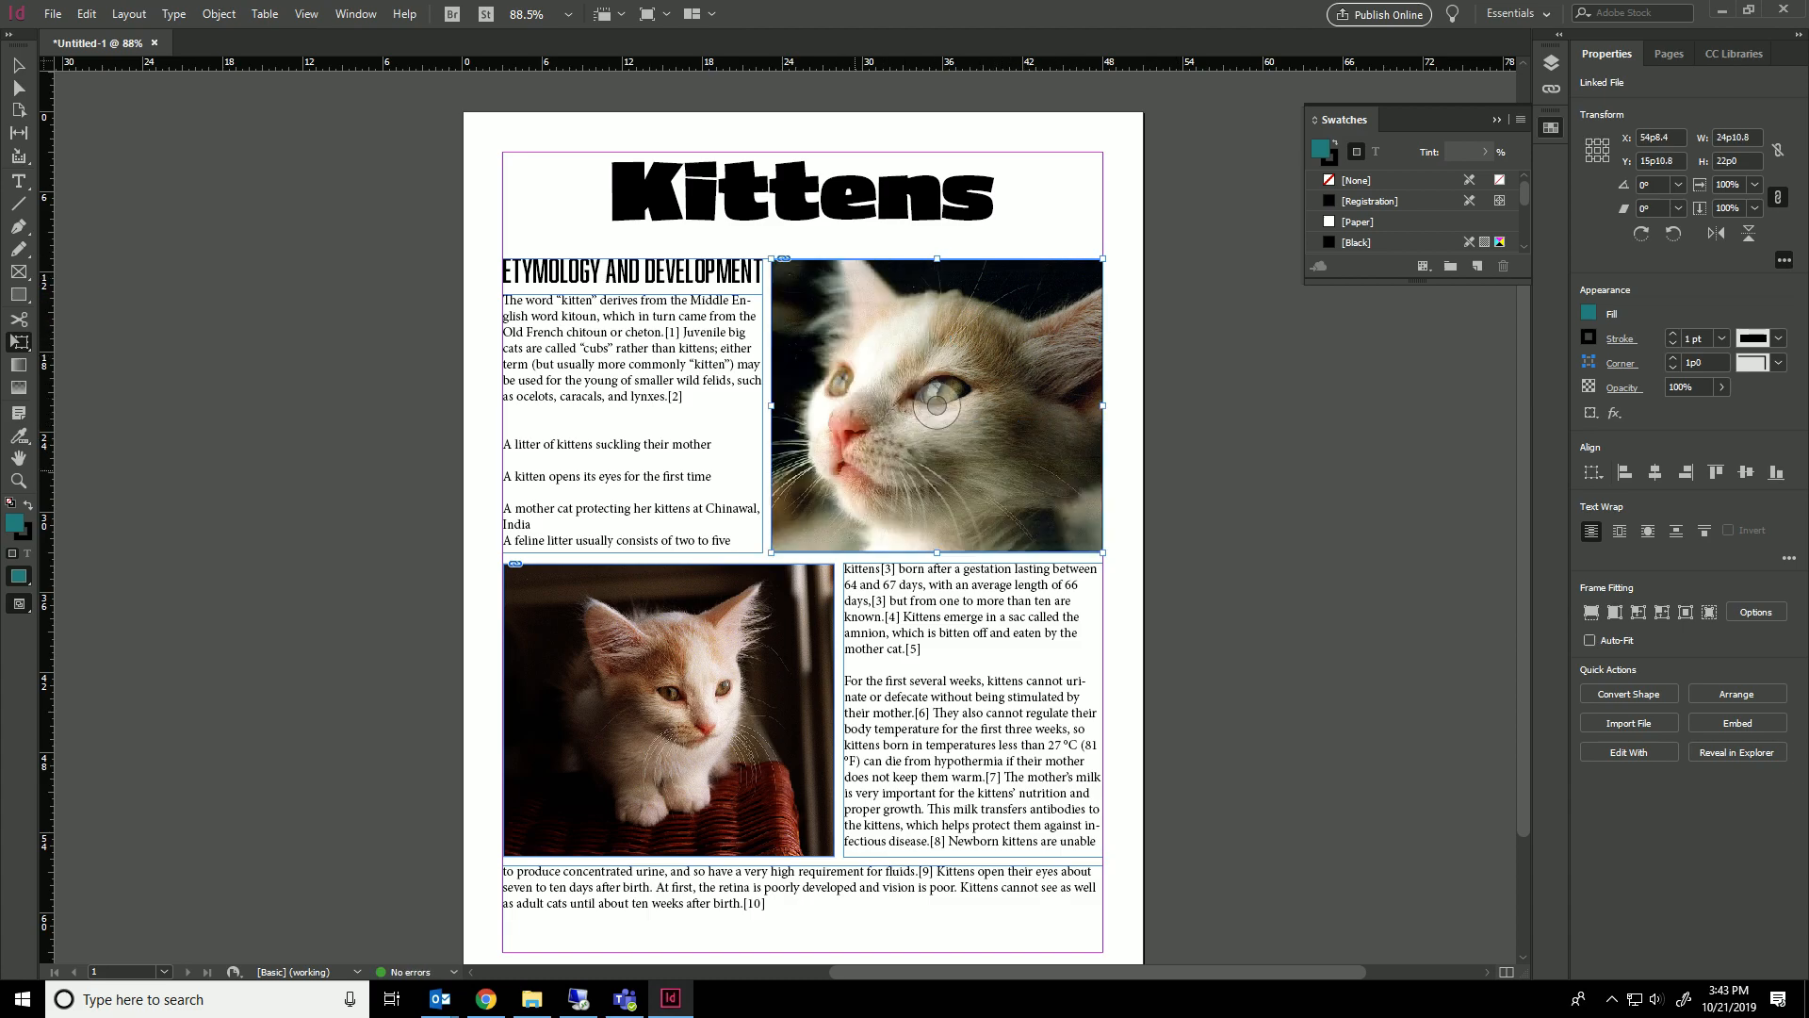
key(ctrl+shift+z)
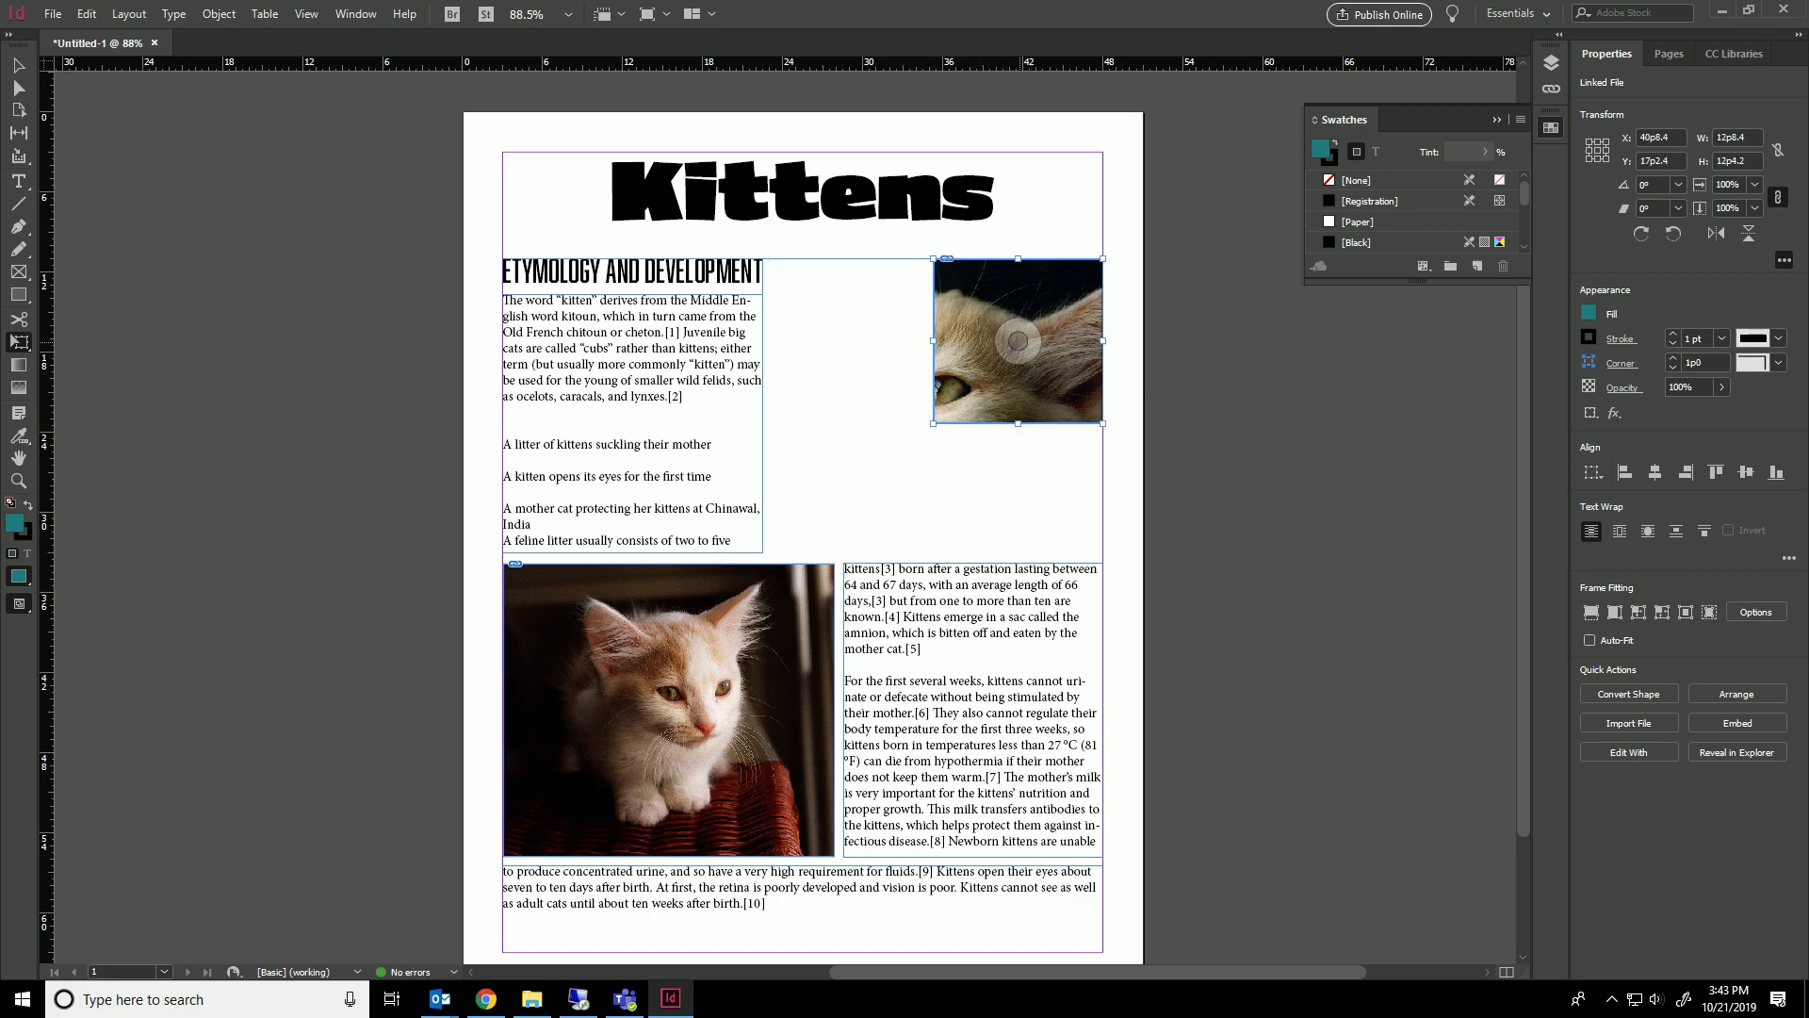
Try scaling the photo inside the reduced upper frame to about 21p2 by 14p2, and undo both the photo scaling and the frame resizing.
click(1018, 341)
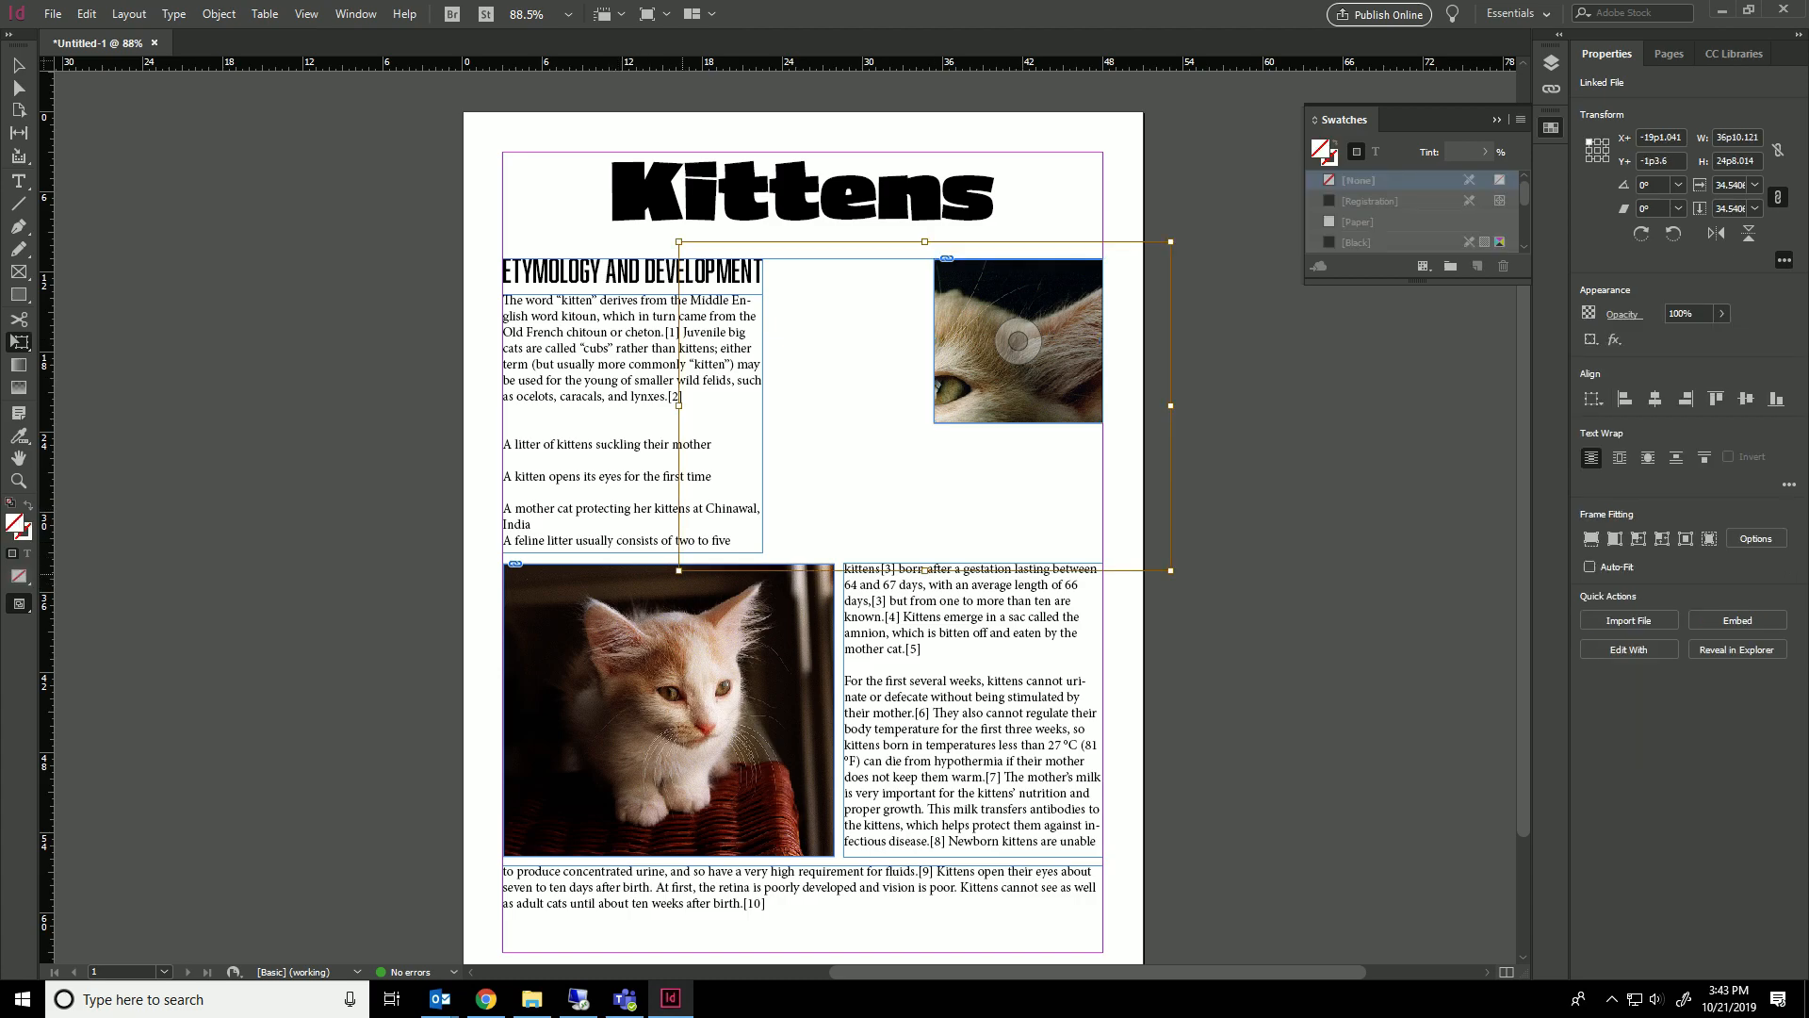
drag(679, 570, 887, 431)
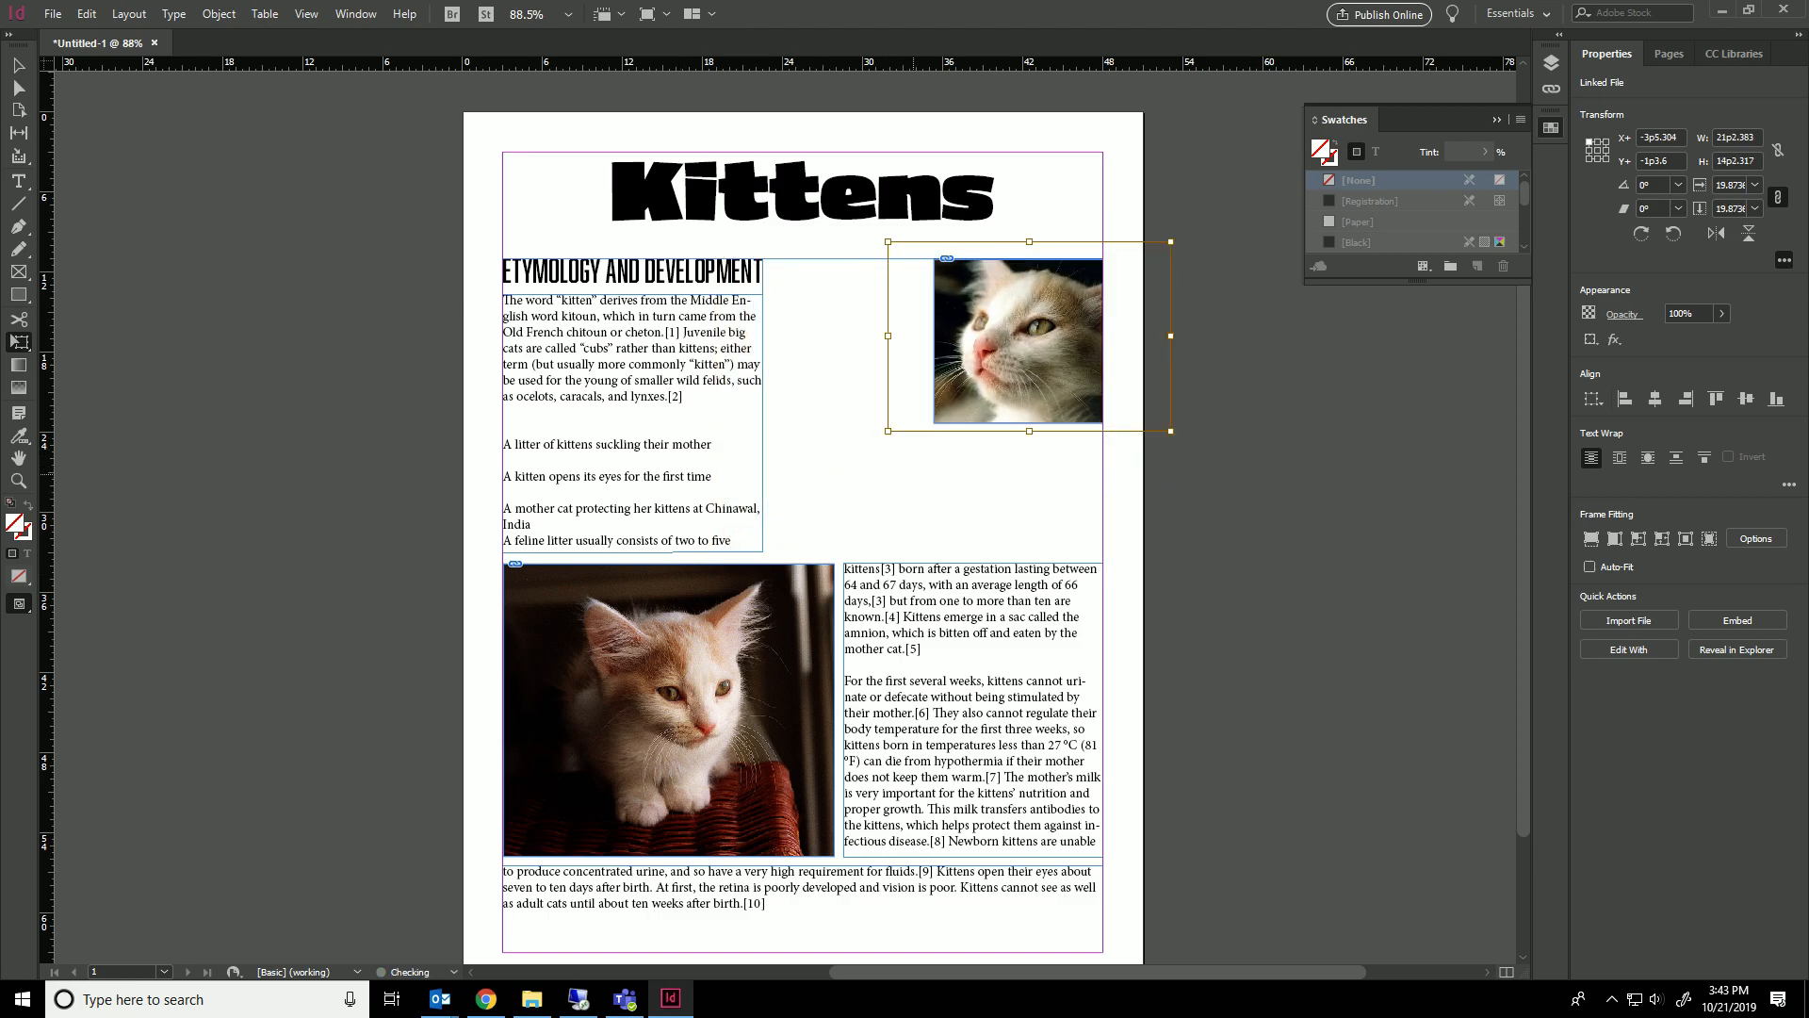
key(ctrl+z)
key(ctrl+z)
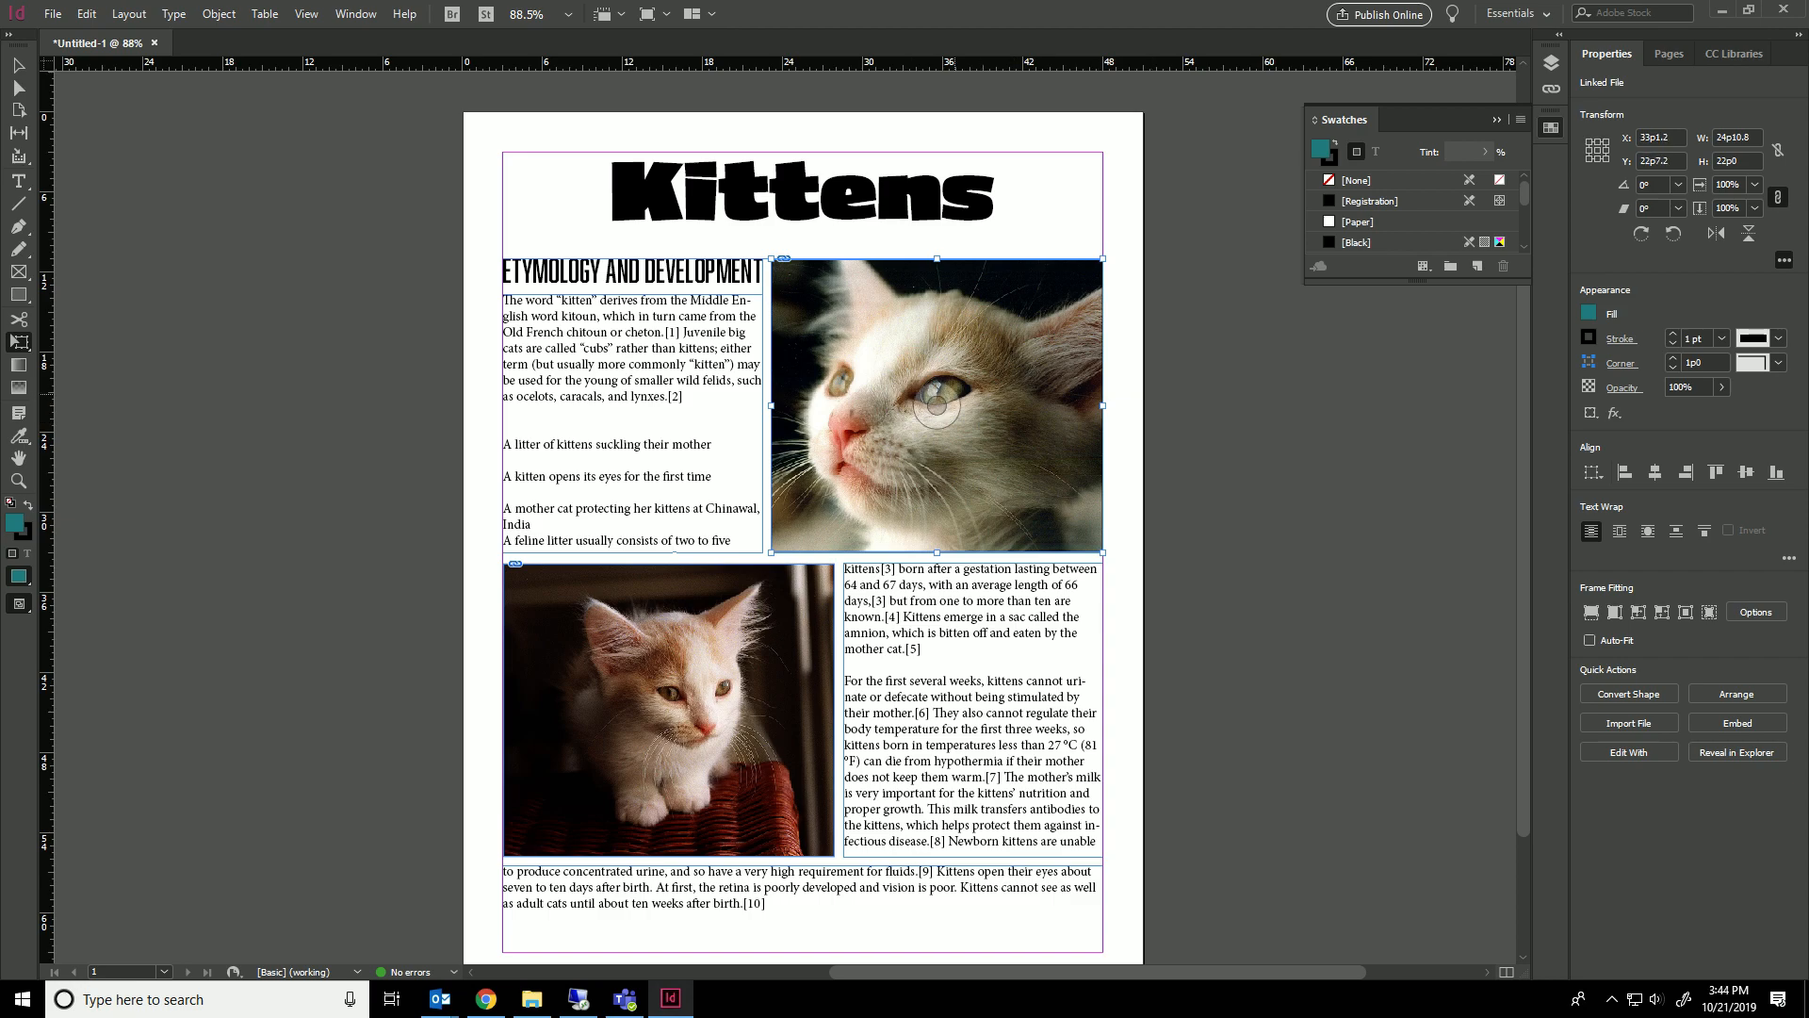
Try enlarging the photo inside the upper frame to about 58.5%, undo it, try a slight reduction of the photo, and undo that too.
click(937, 406)
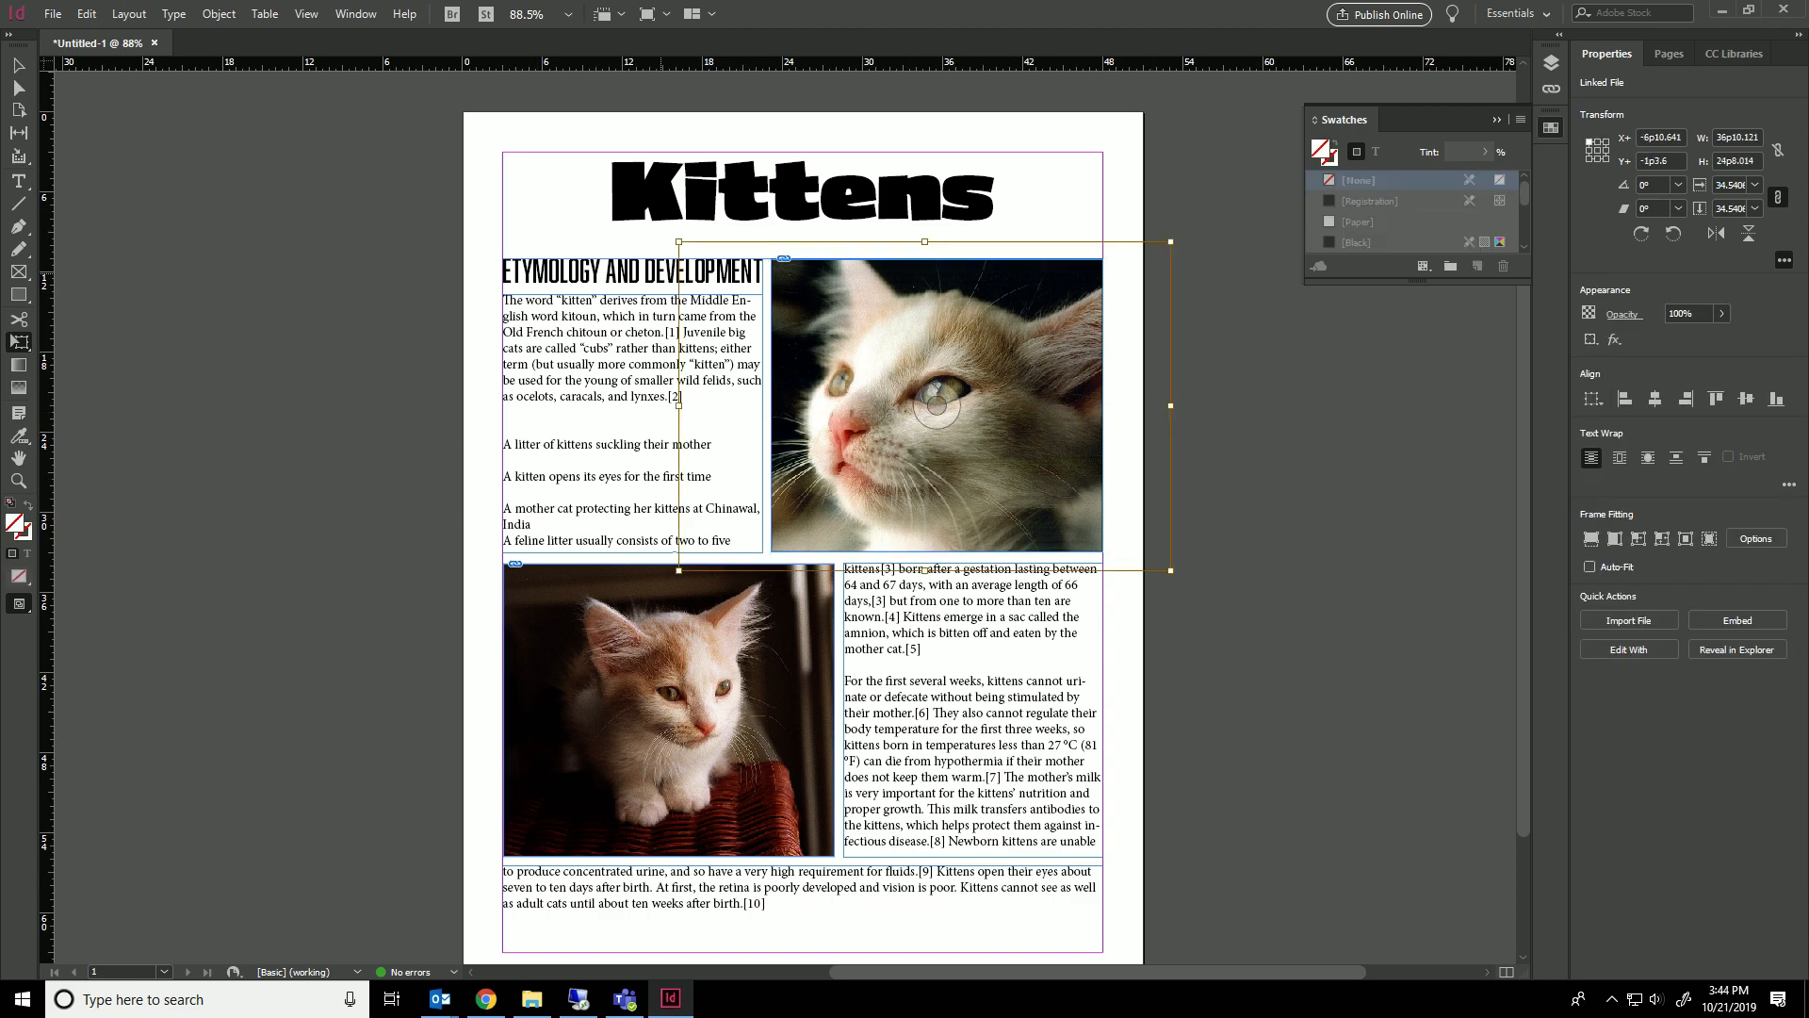
drag(679, 241, 509, 127)
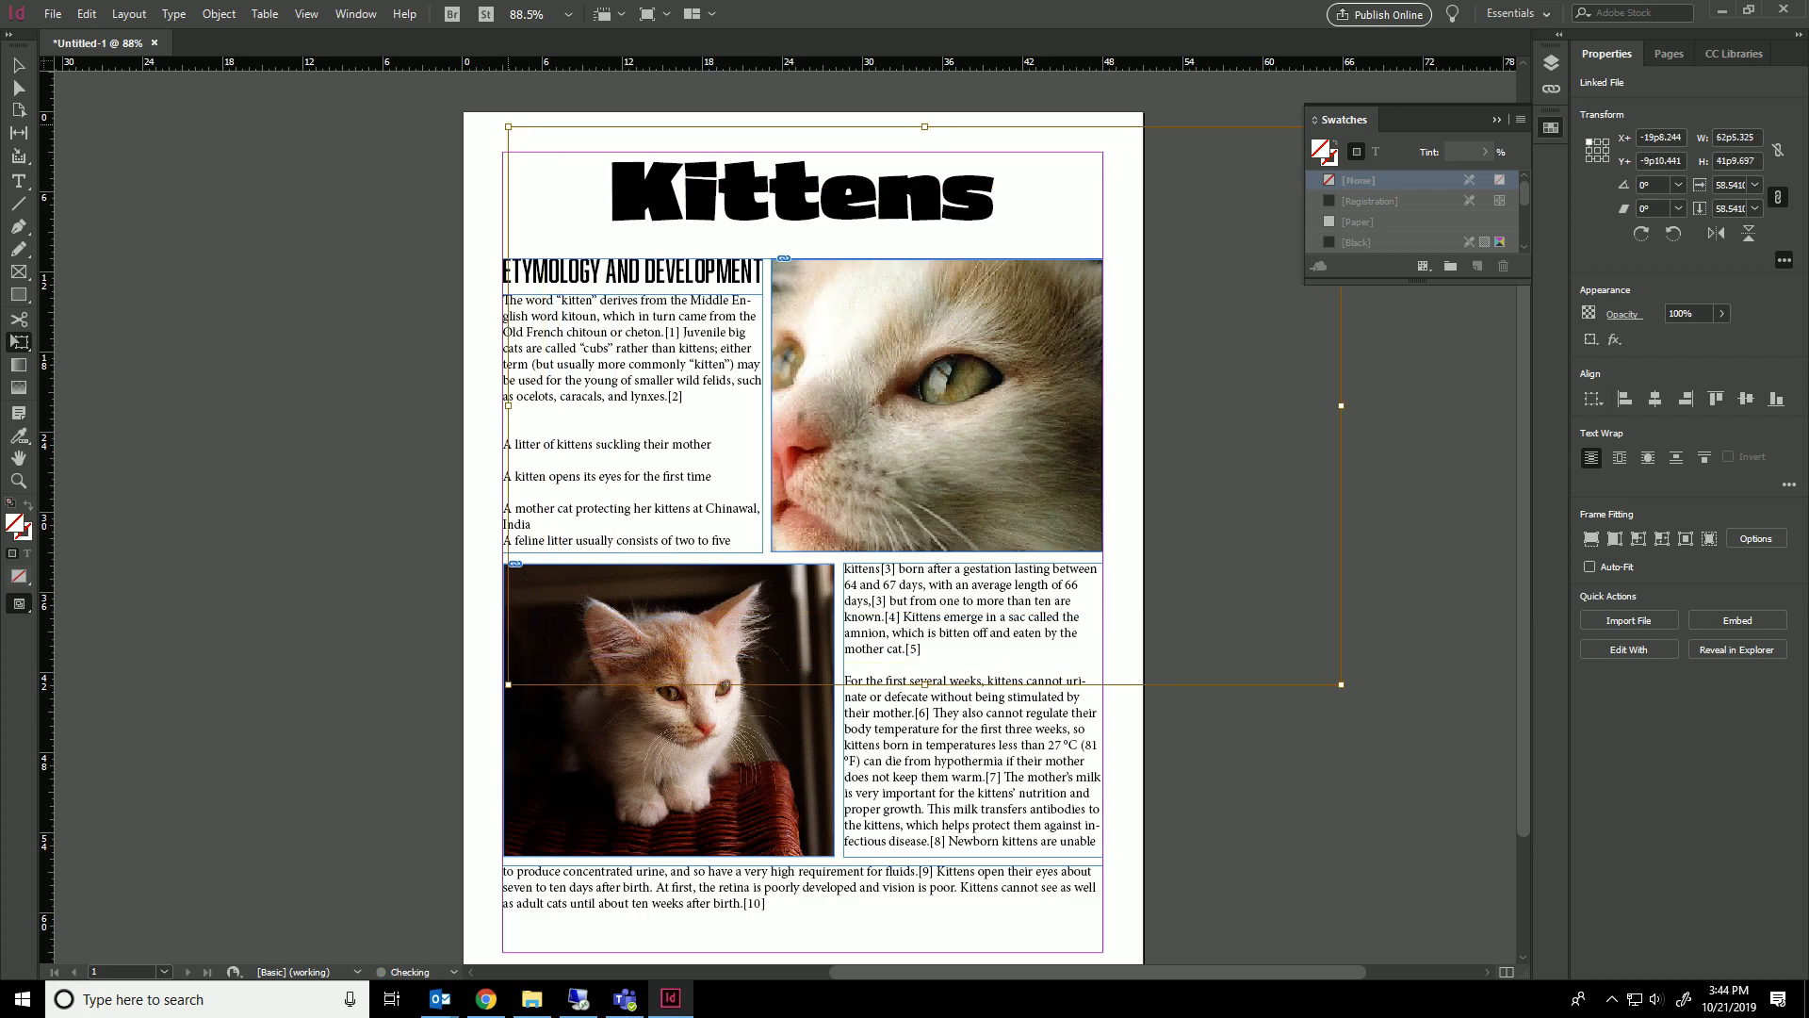
key(ctrl+z)
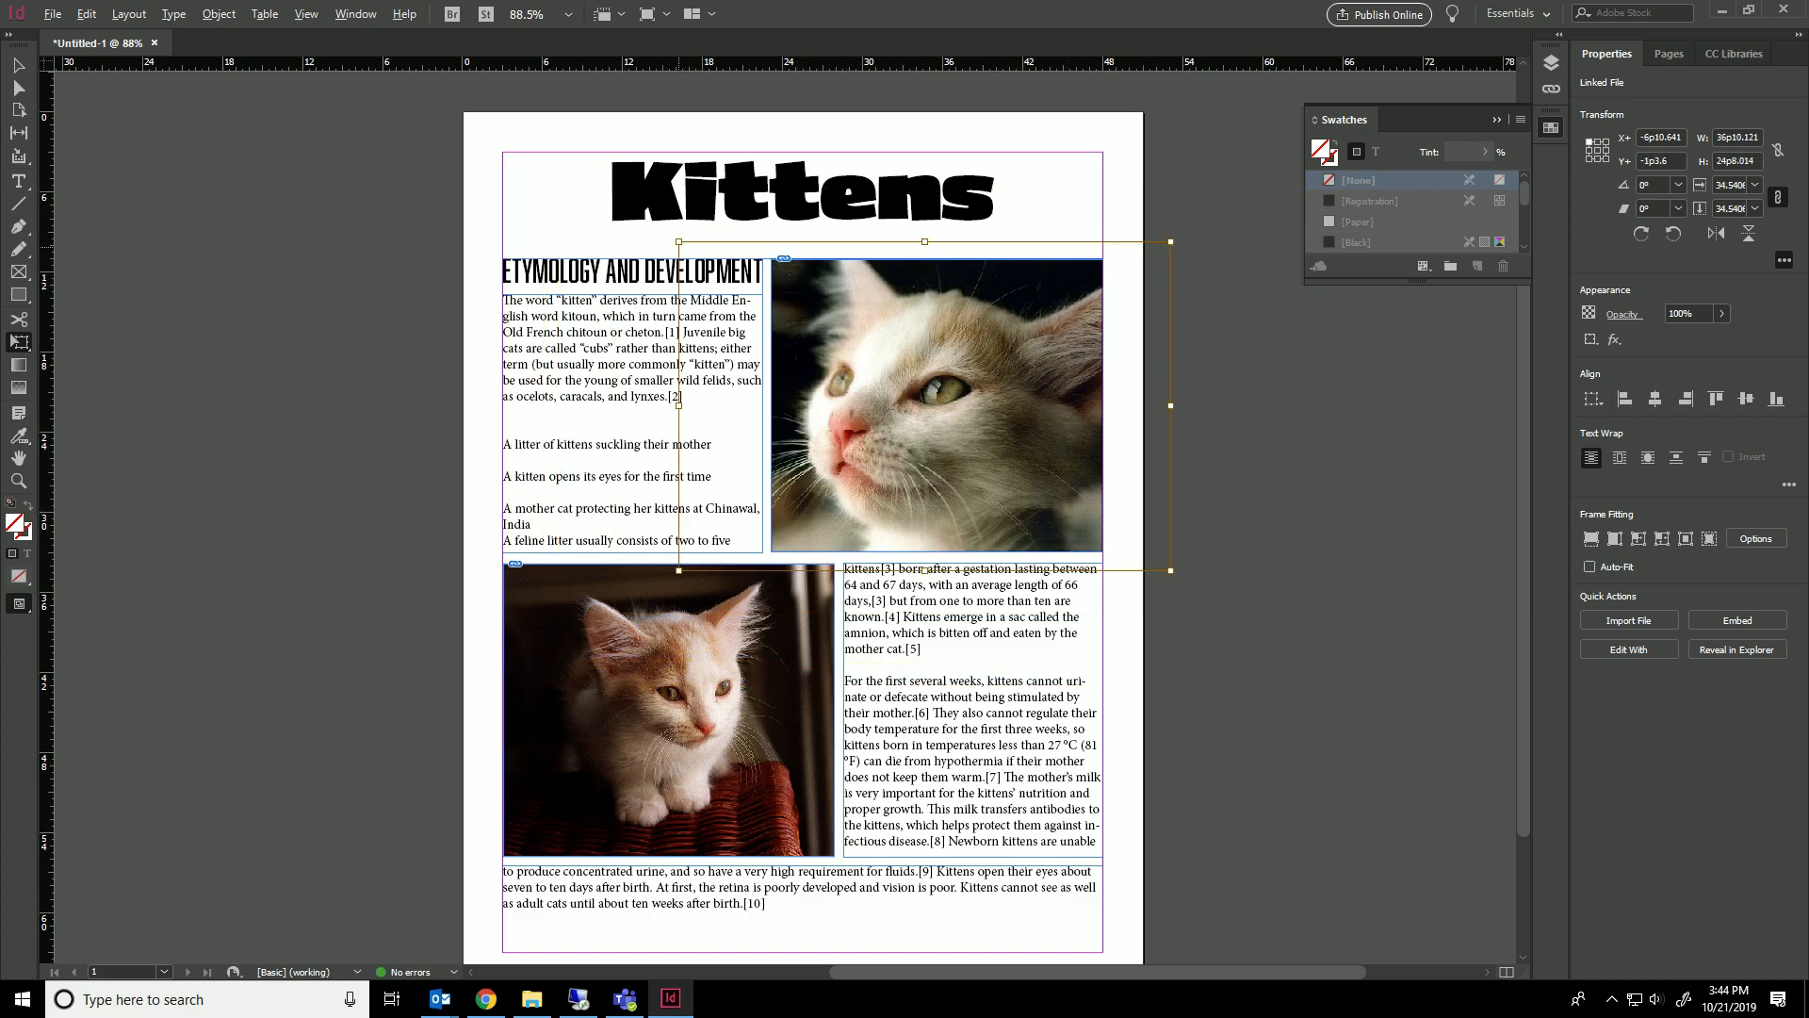
drag(679, 241, 711, 252)
mouse_move(910, 383)
mouse_down()
mouse_move(968, 378)
mouse_move(911, 383)
mouse_up()
key(ctrl+z)
Return to the Selection tool and deselect the photo in the upper frame.
click(19, 65)
click(264, 338)
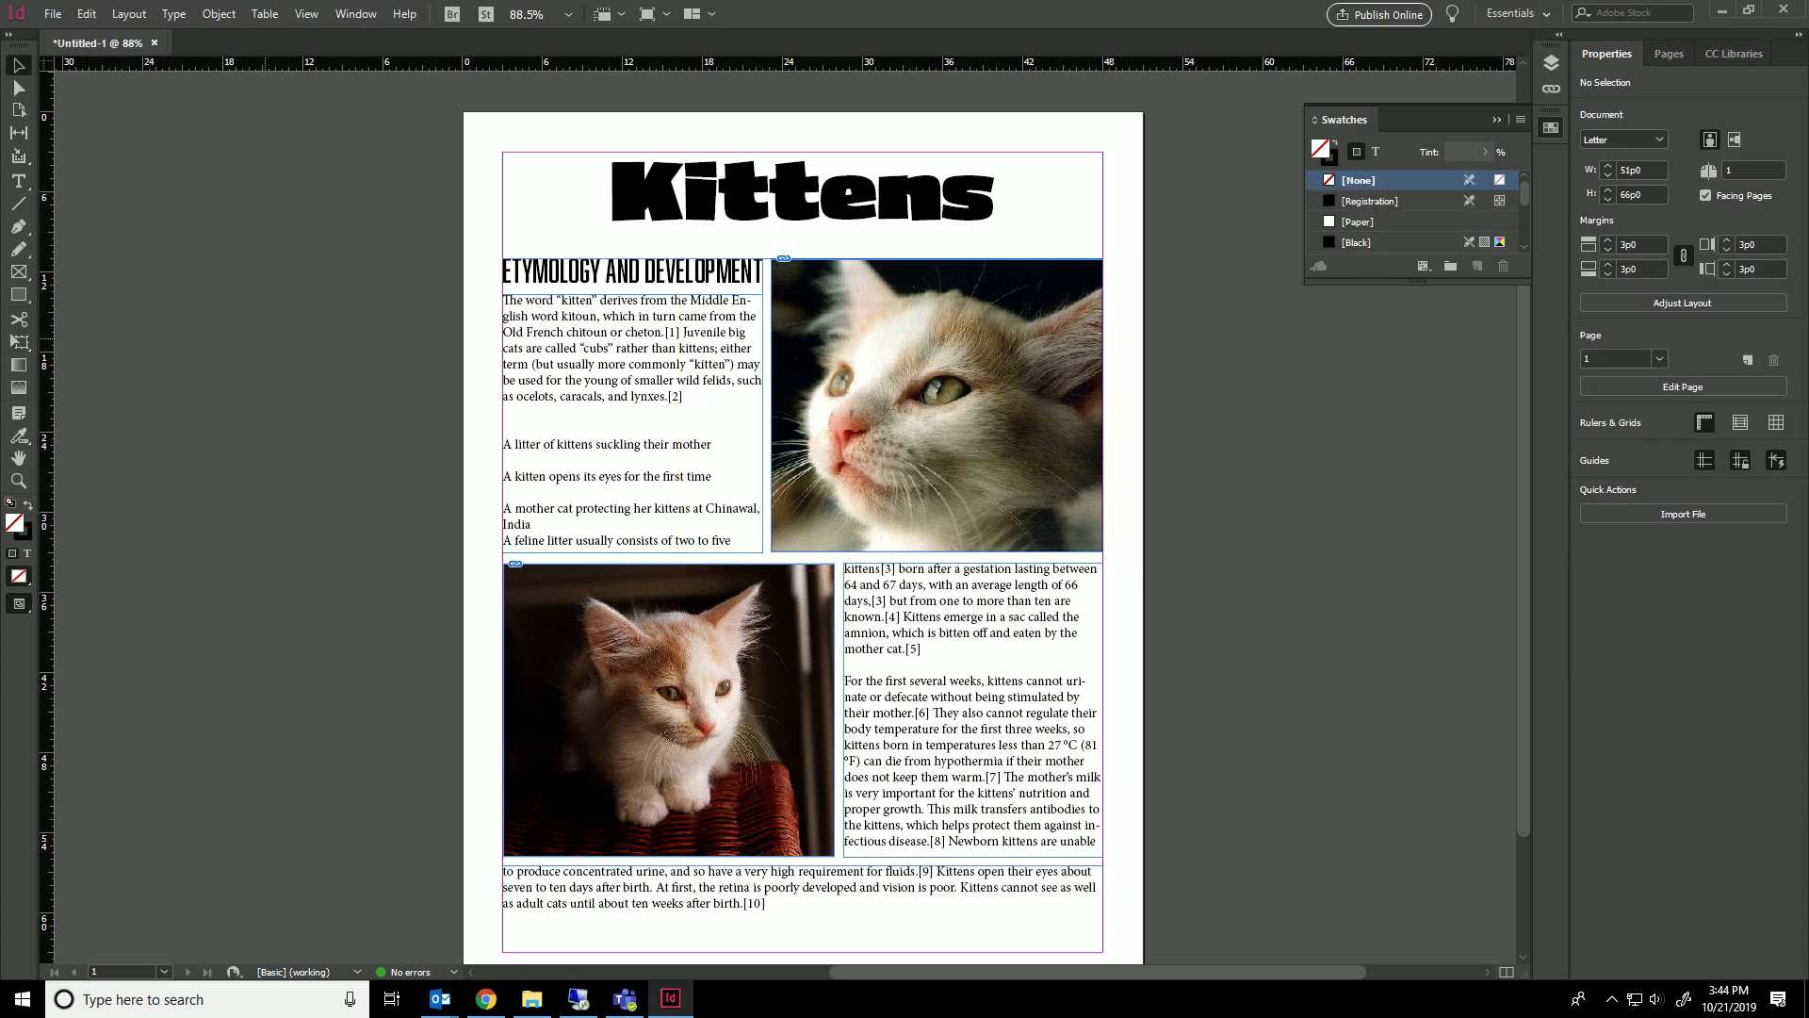